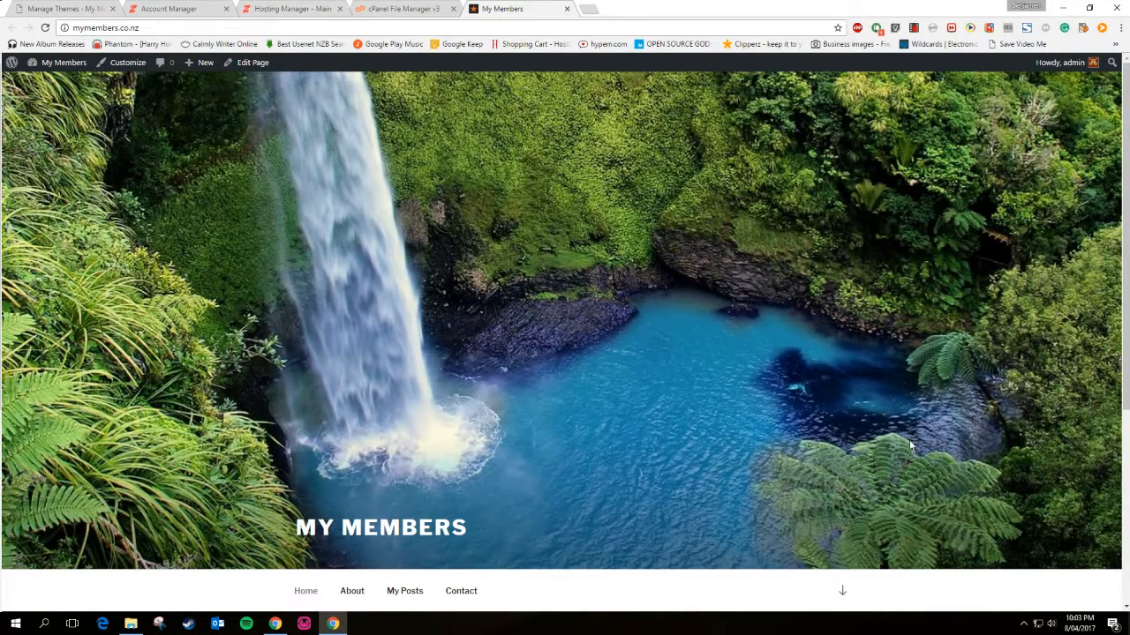
Search for themeforest in a new browser tab, open the ThemeForest site and show the account's purchased downloads
click(591, 9)
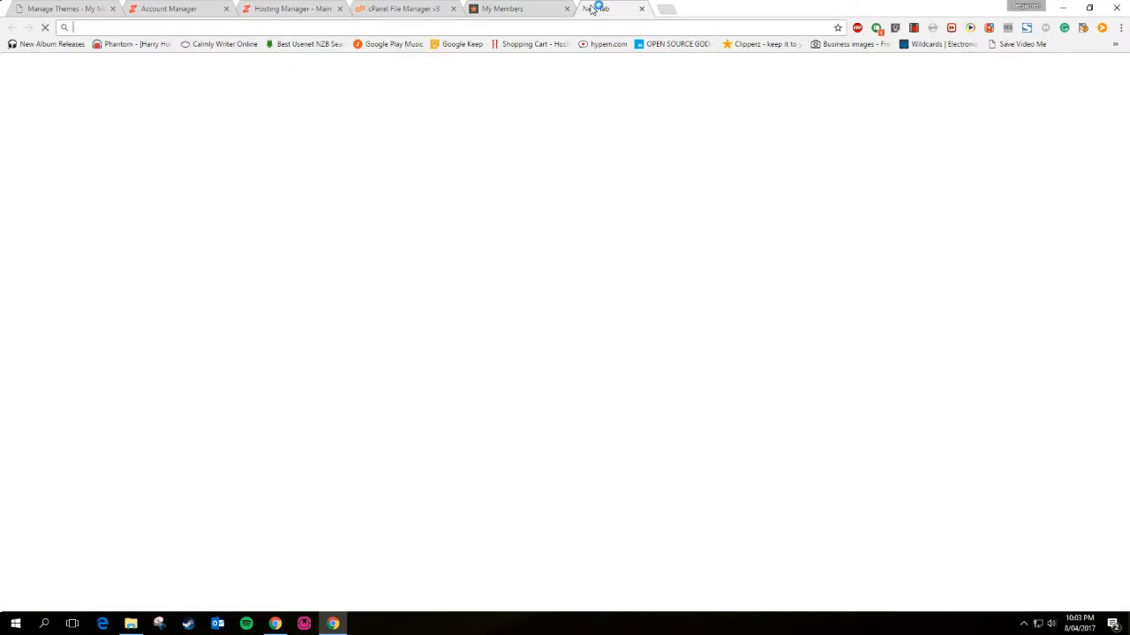
text(theme)
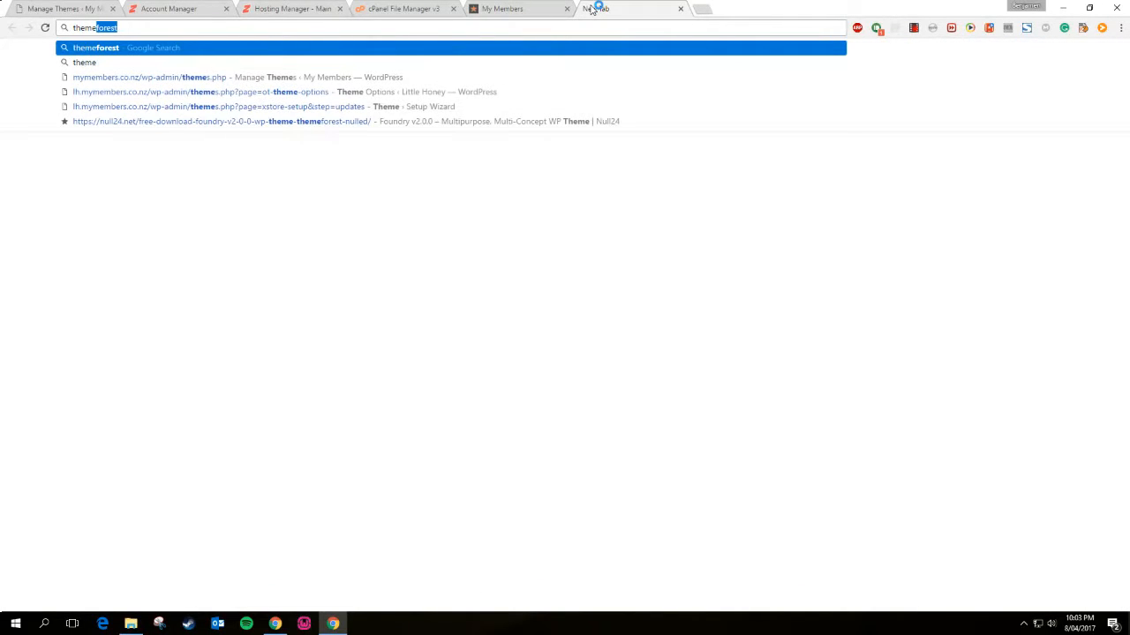
click(153, 48)
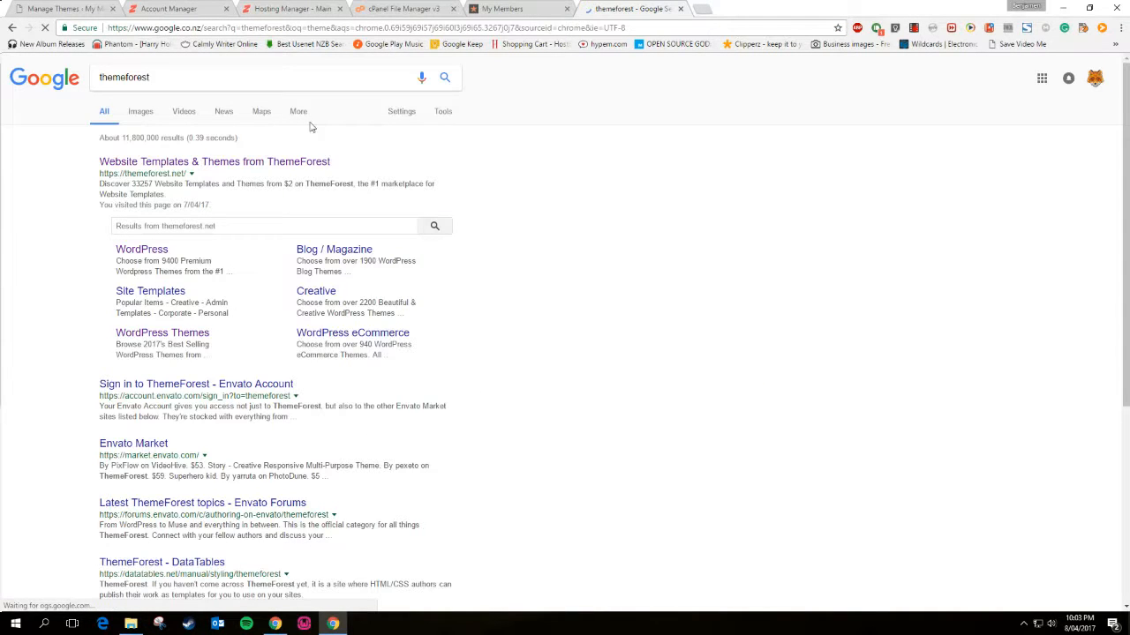
click(265, 162)
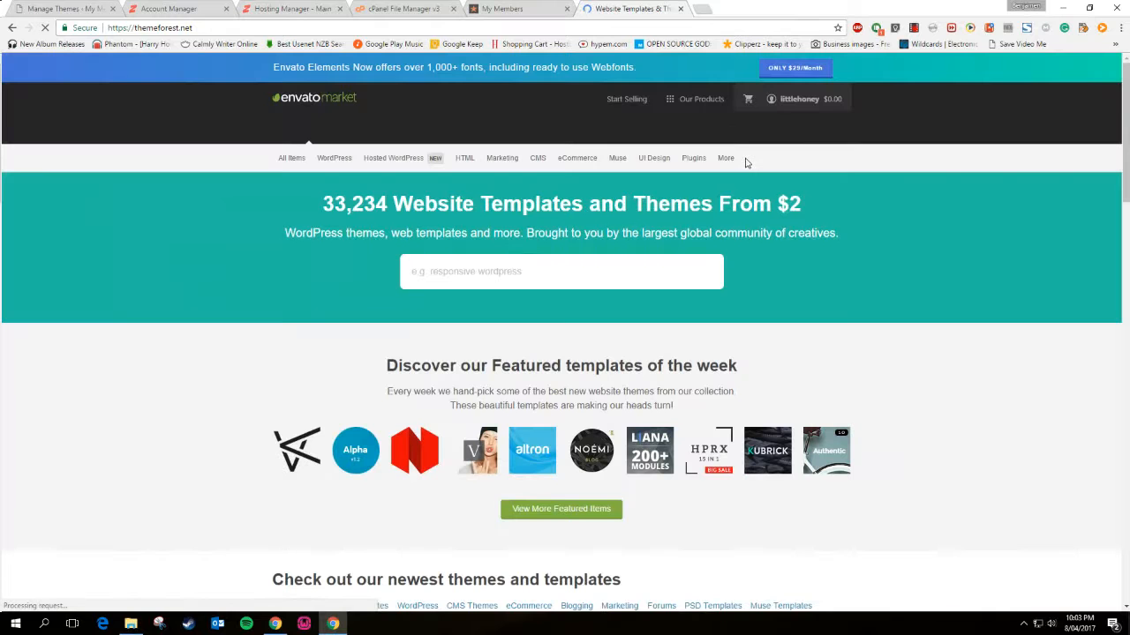
mouse_move(799, 100)
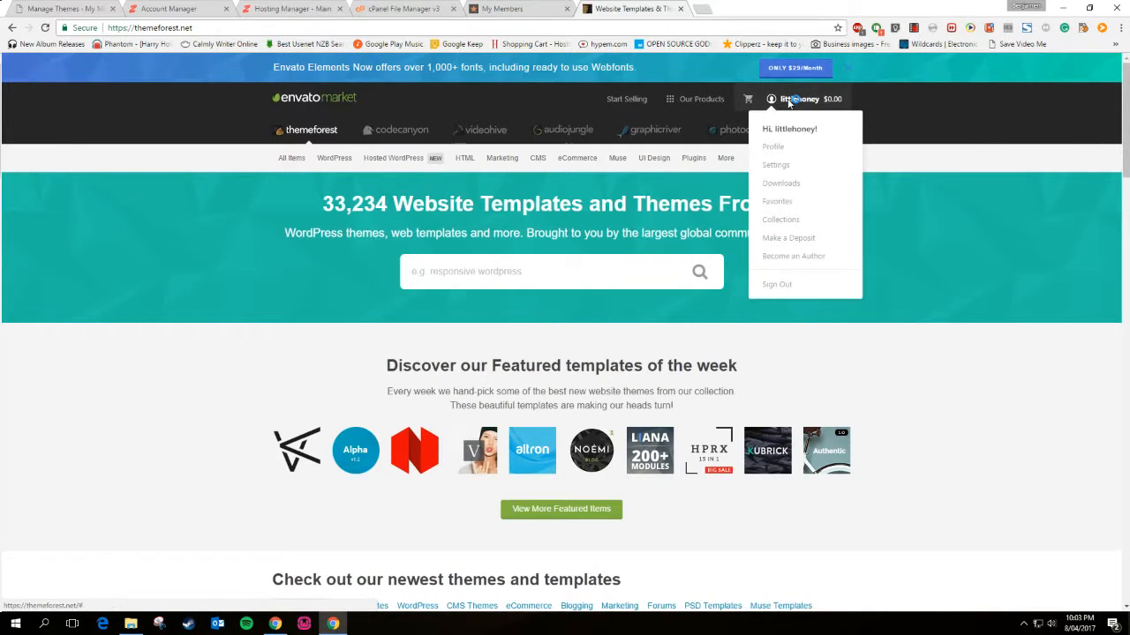
click(780, 182)
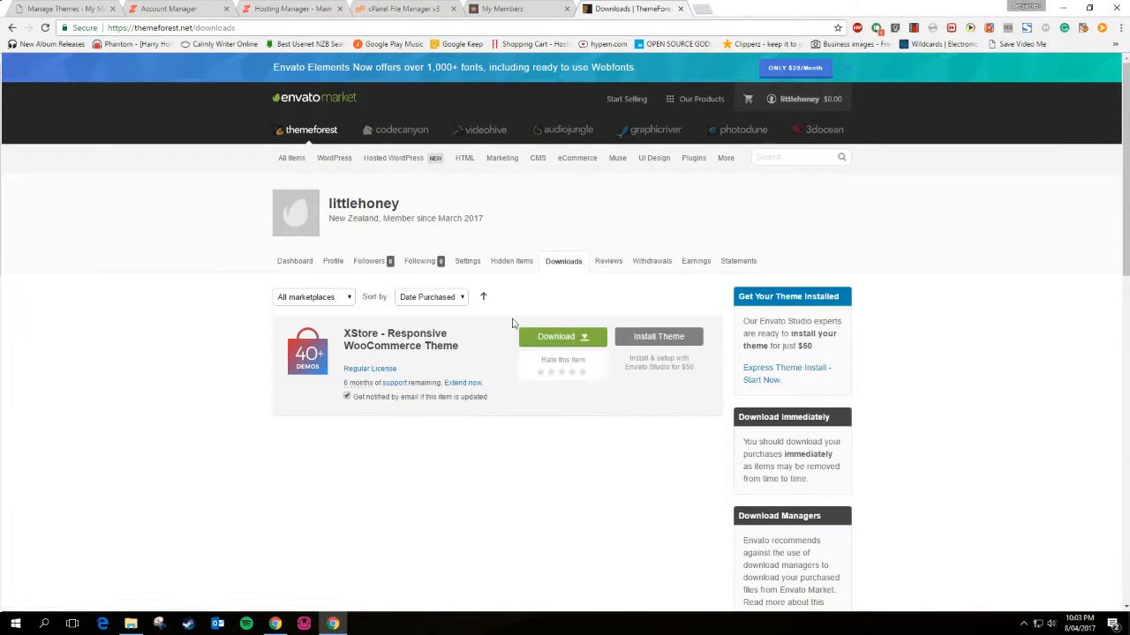
Open the XStore - Responsive WooCommerce Theme item page and review its description, demos and bundled plugins
click(396, 347)
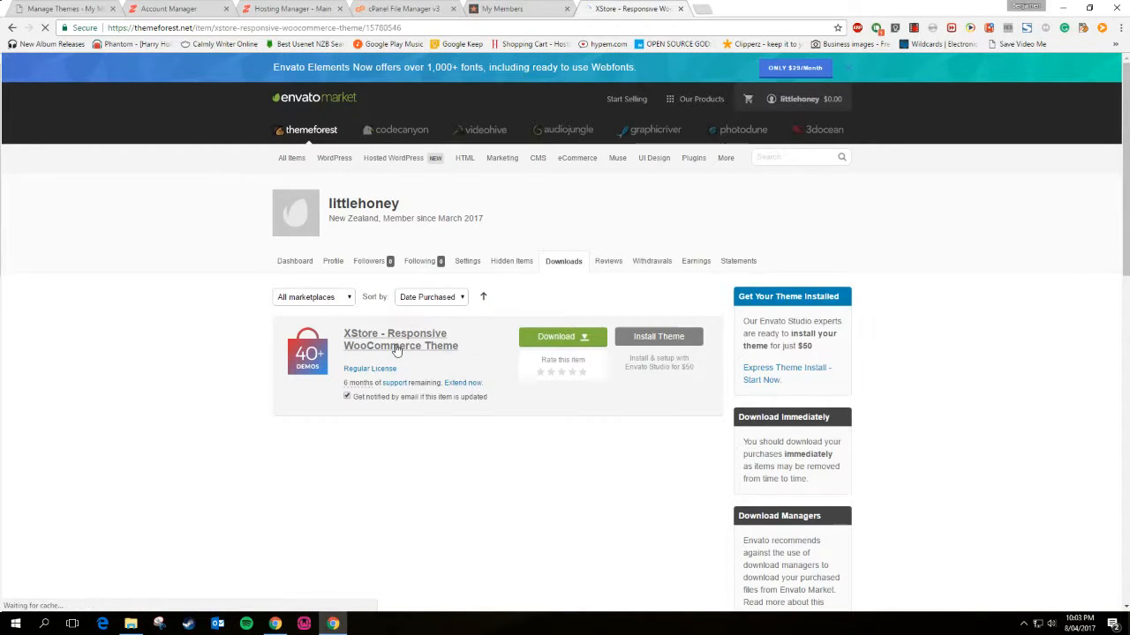
scroll(240, 323, down, 2)
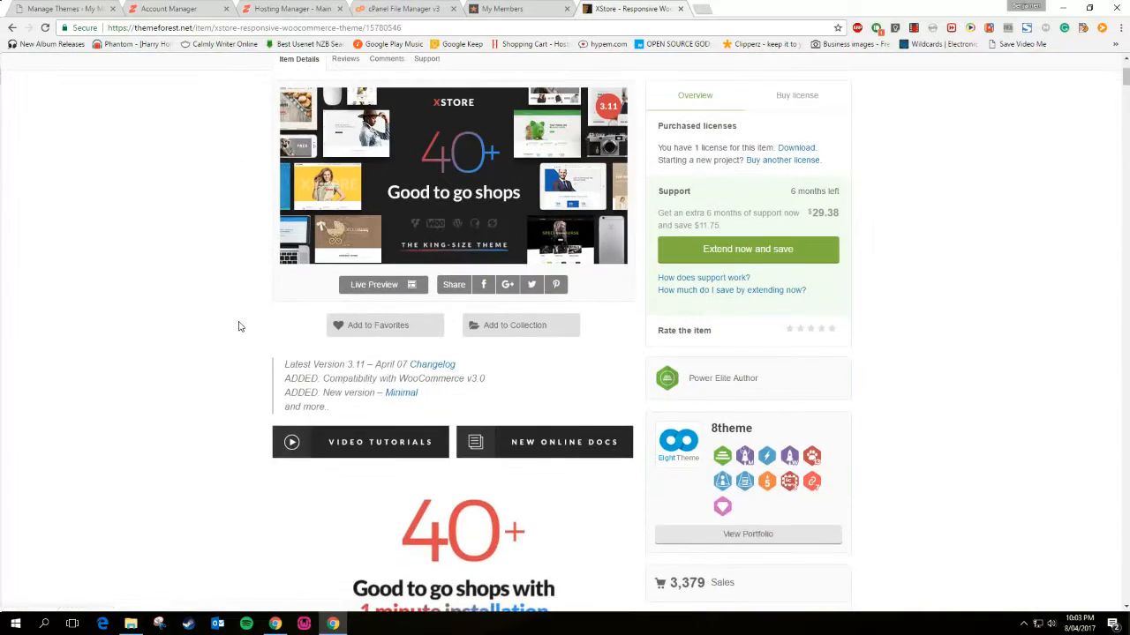
scroll(239, 326, down, 3)
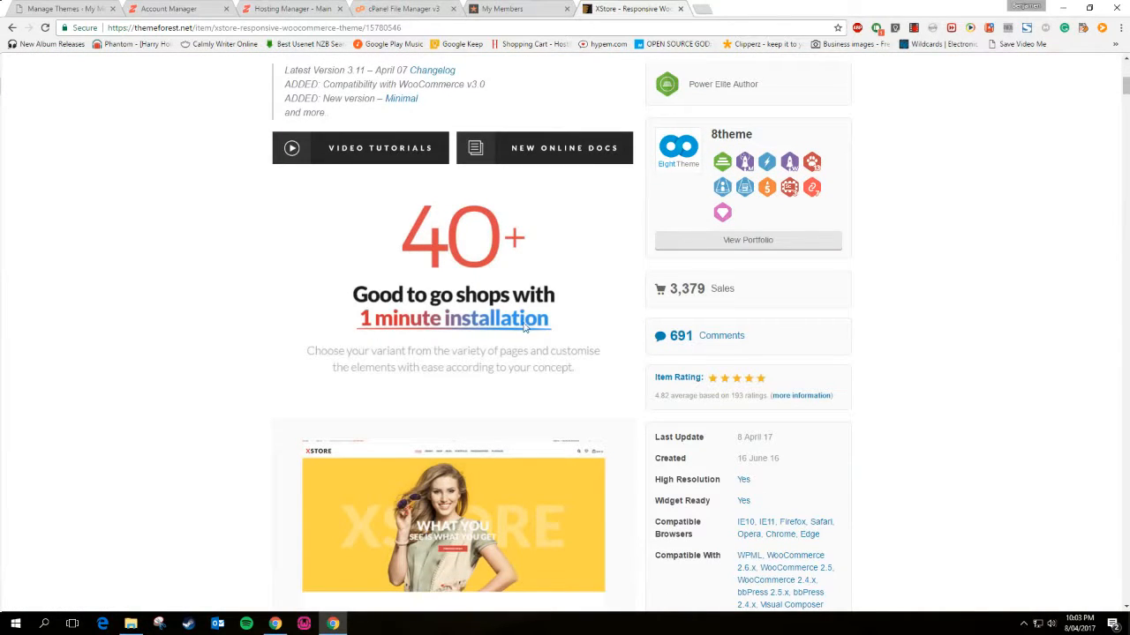
scroll(203, 362, down, 15)
scroll(204, 362, down, 10)
drag(1127, 199, 1122, 239)
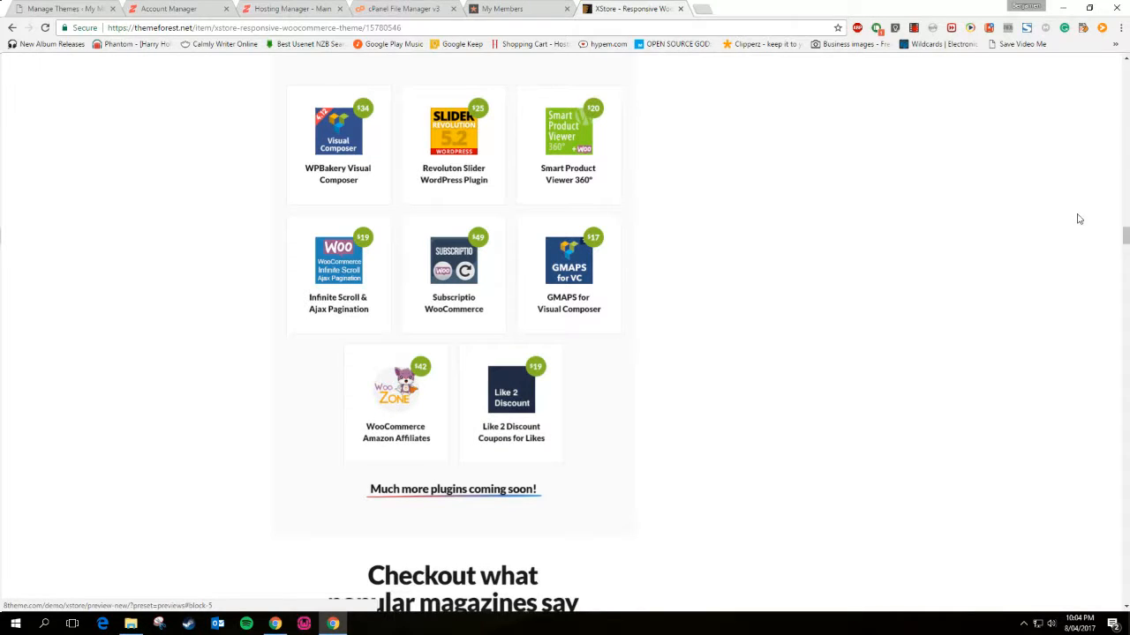
drag(1125, 238, 1125, 63)
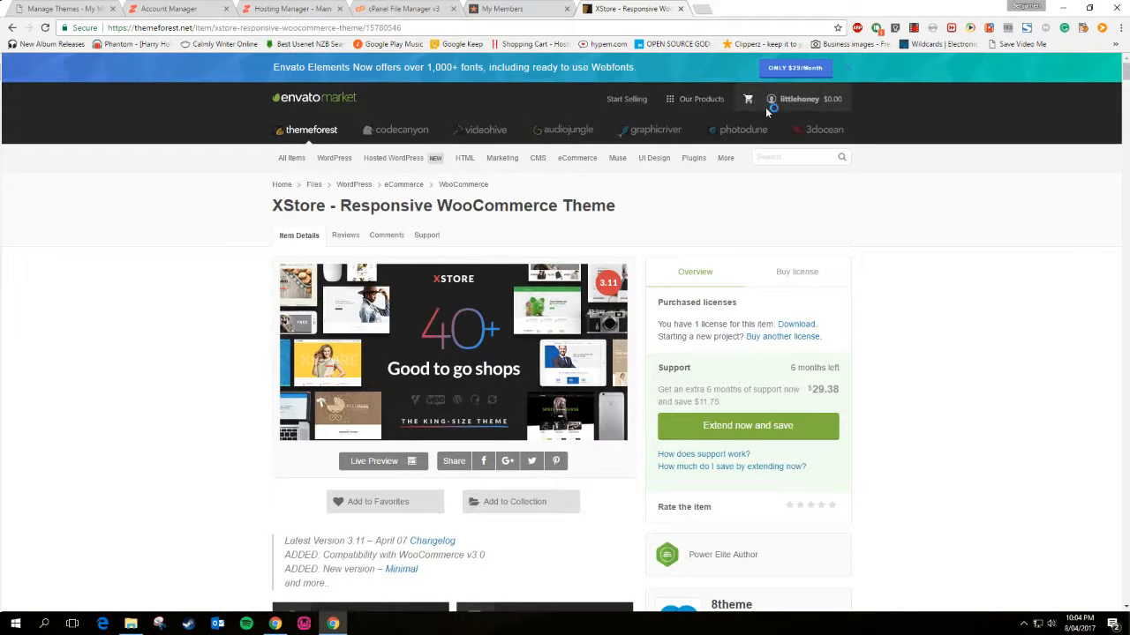
mouse_move(771, 104)
Switch to File Explorer and extract the haven.theme.1.2.3 archive inside Wild Fox Club's Wordpress Theme folder
click(128, 627)
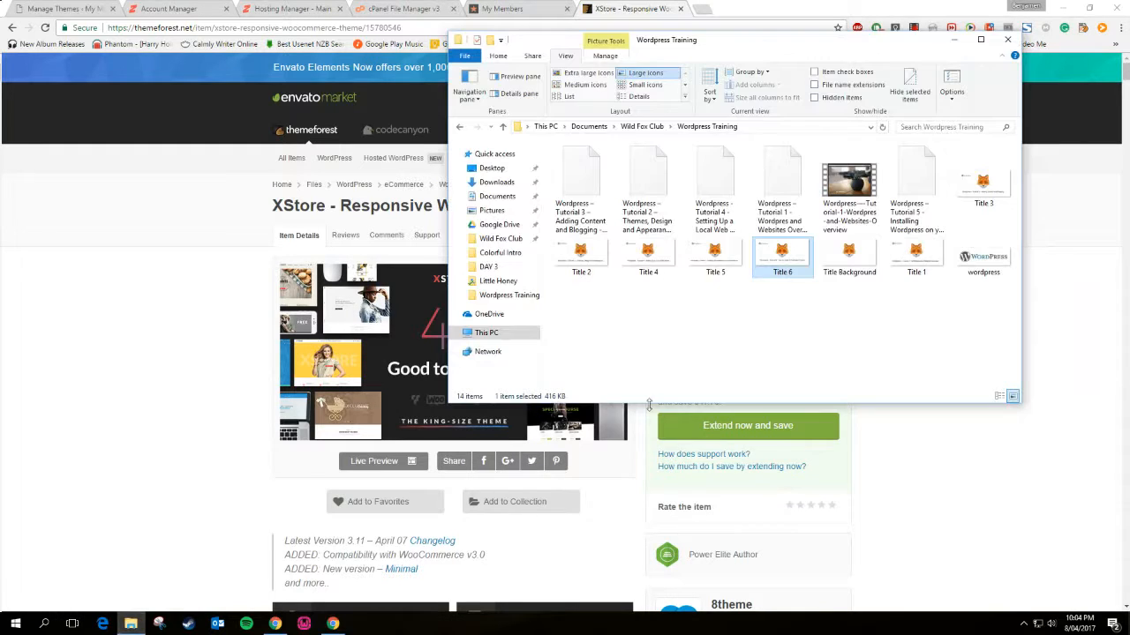
click(635, 128)
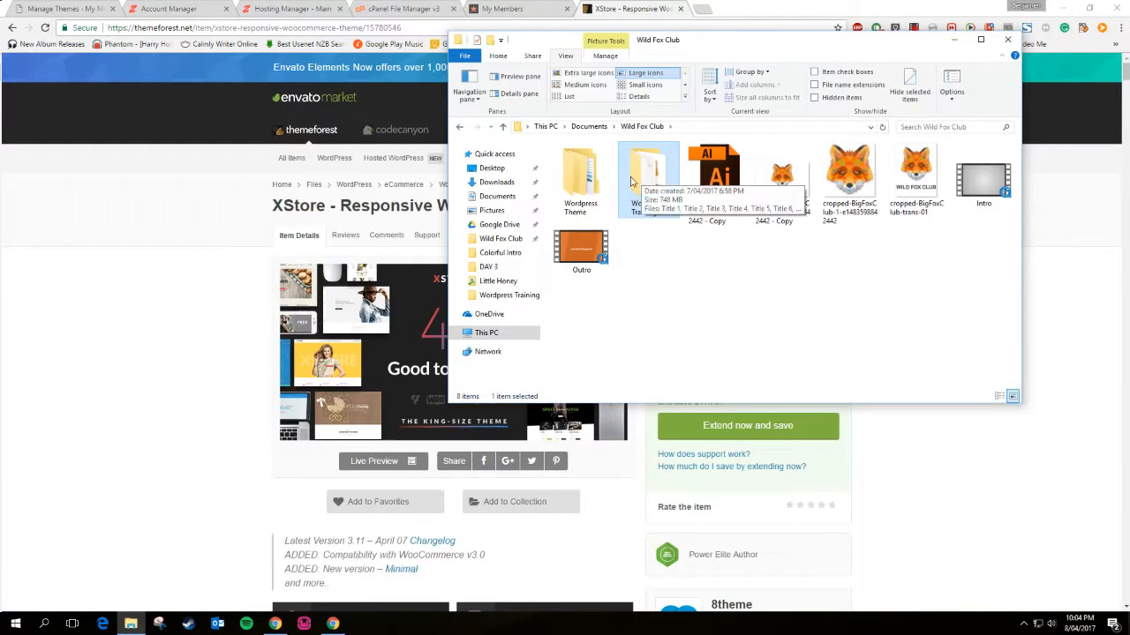
double_click(576, 187)
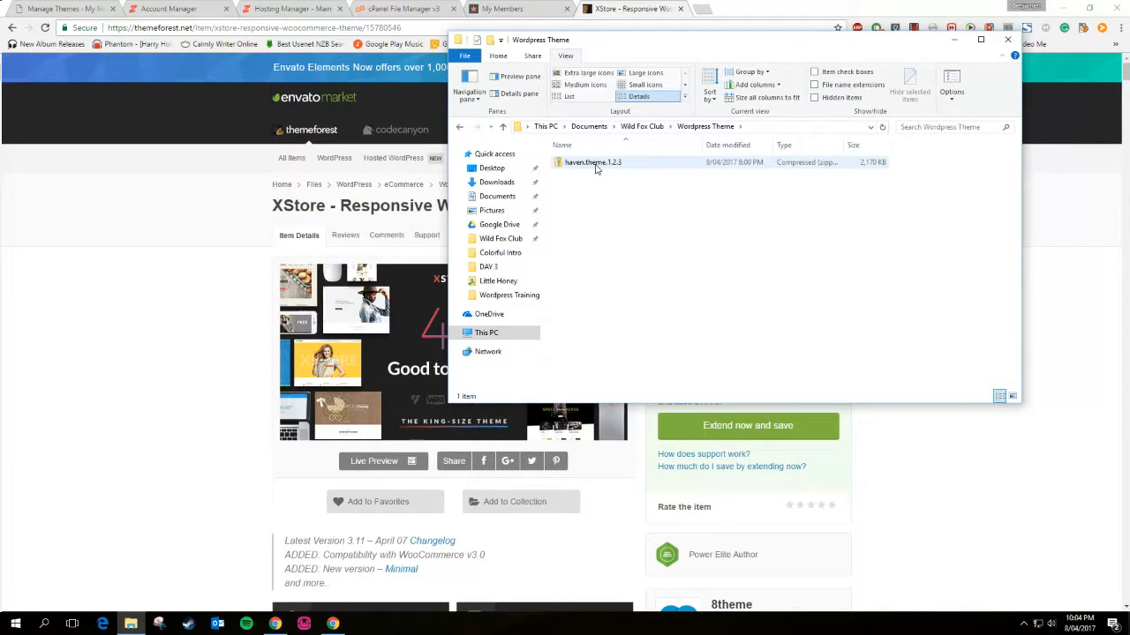
click(594, 164)
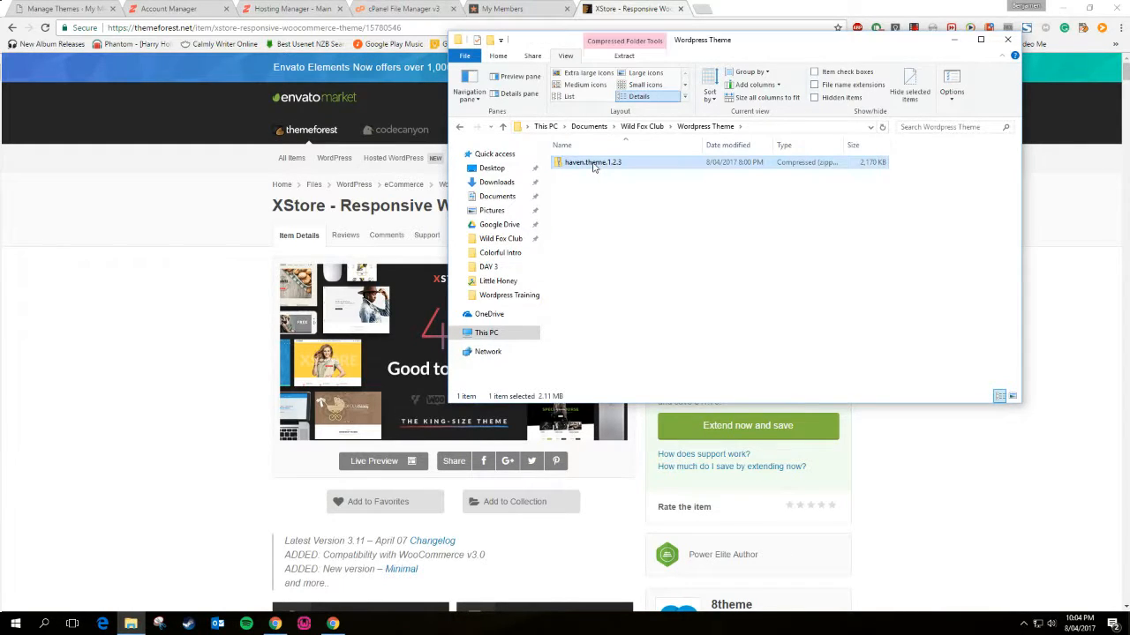
click(624, 57)
click(499, 88)
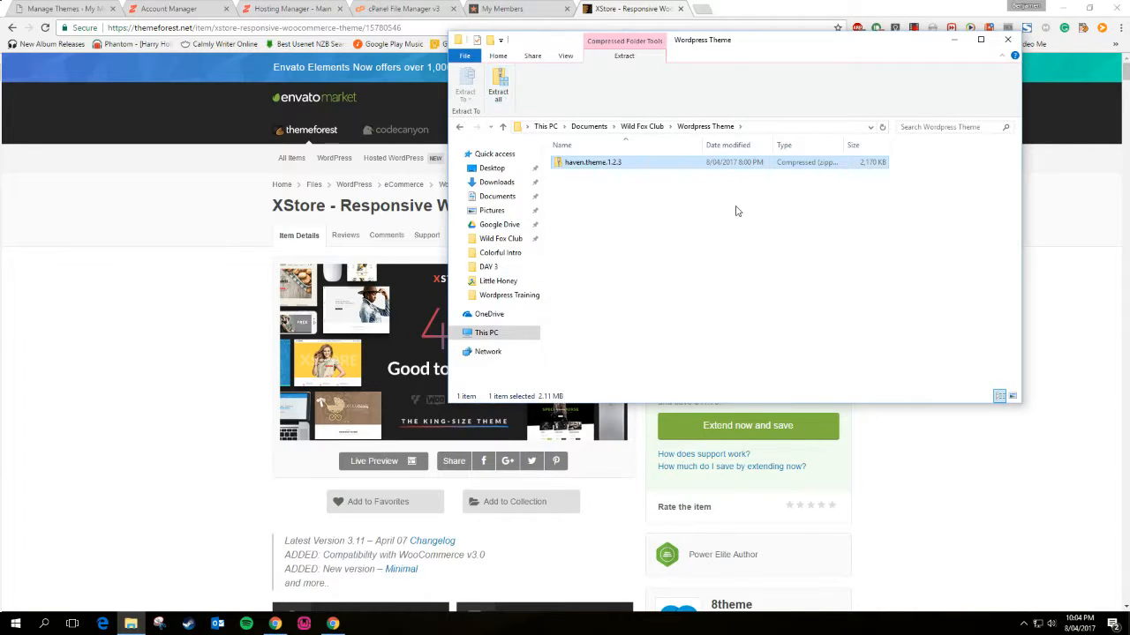
click(672, 425)
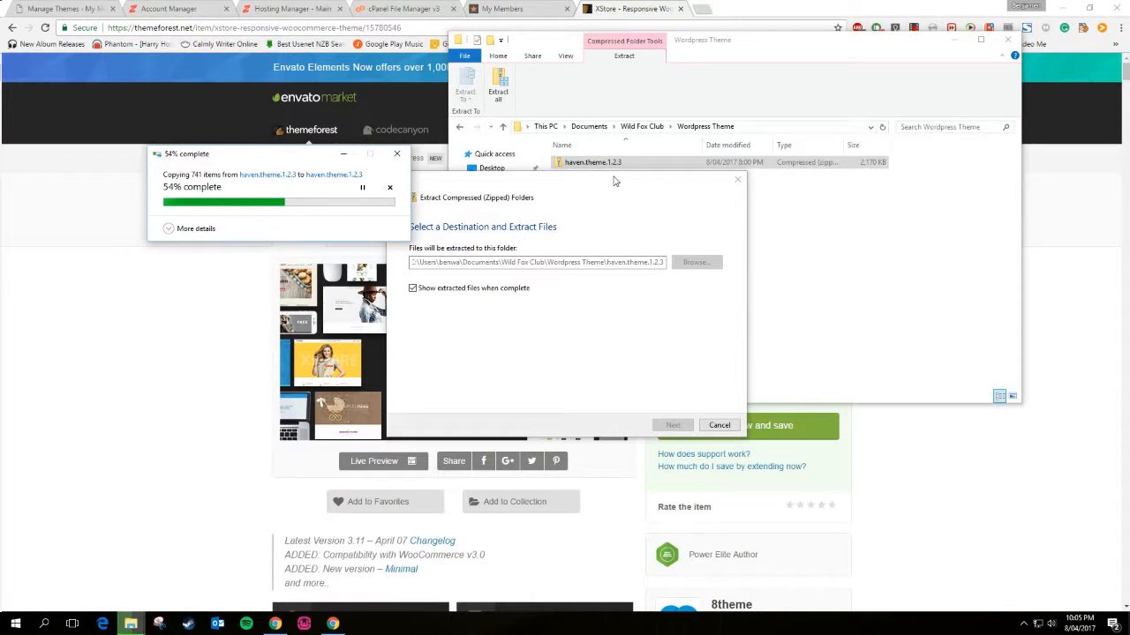
Return to the WordPress themes page in the browser and open the upload form for adding a new theme
click(42, 6)
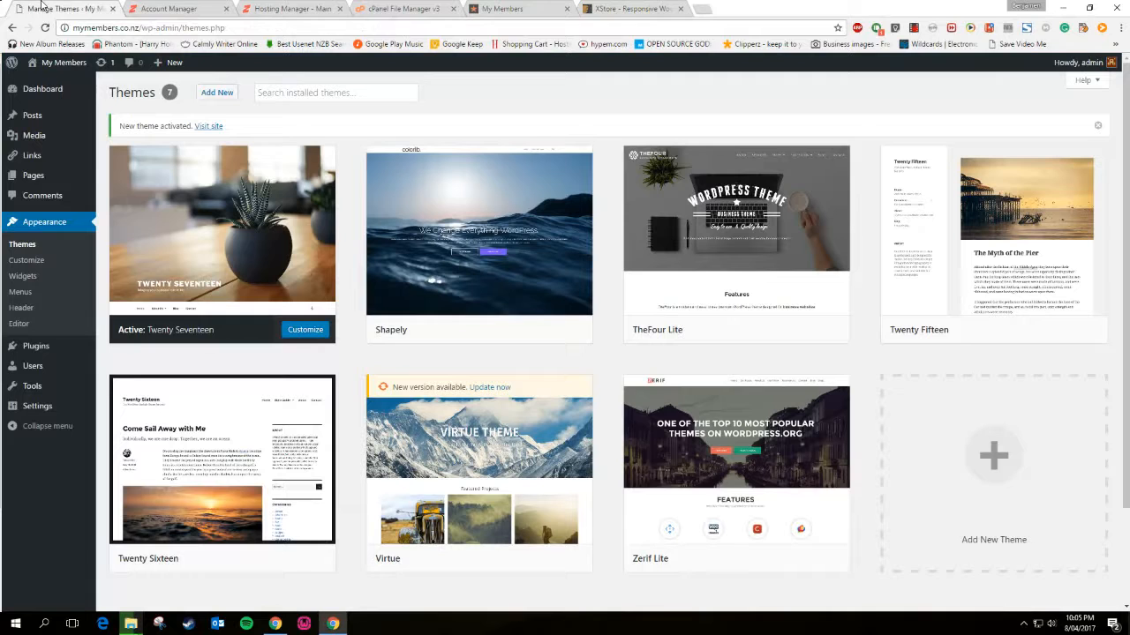
click(219, 93)
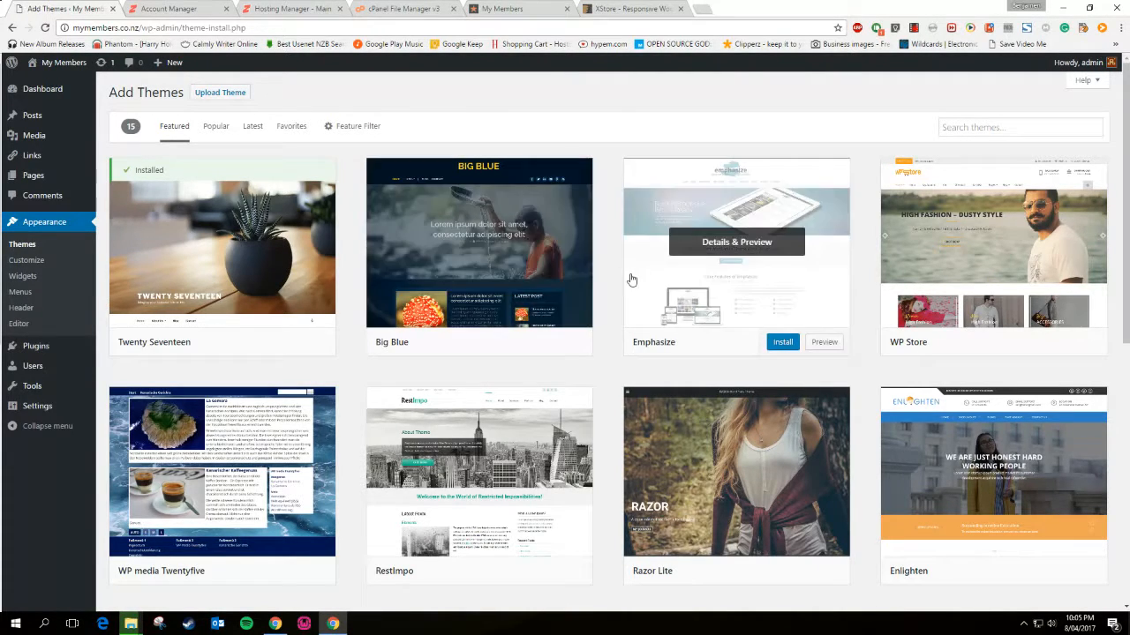
scroll(697, 315, down, 2)
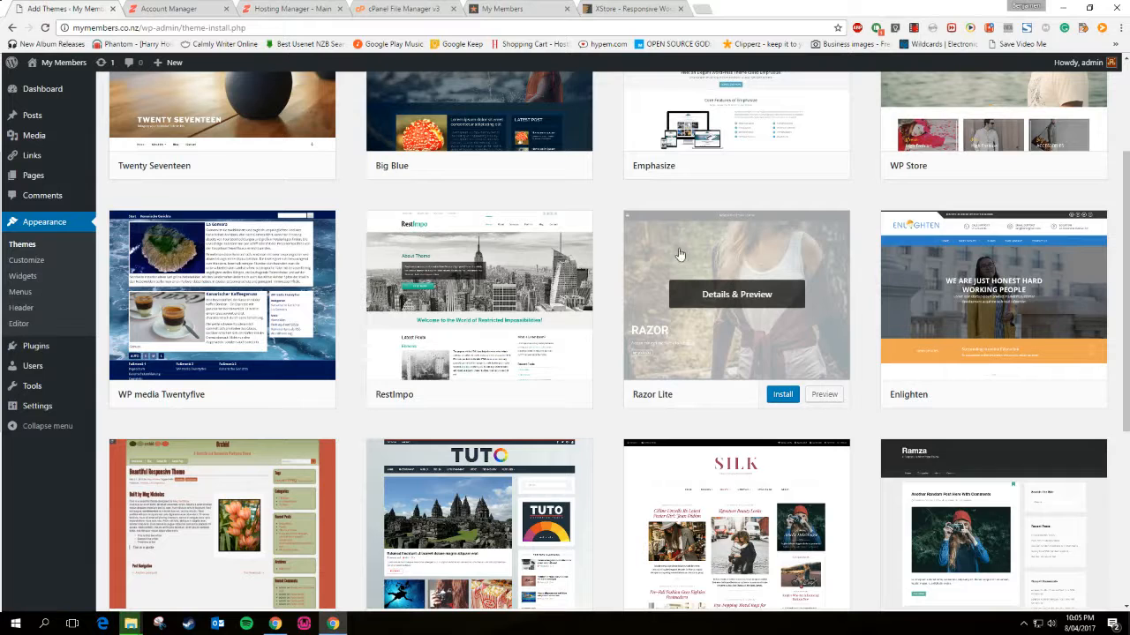
scroll(757, 351, up, 2)
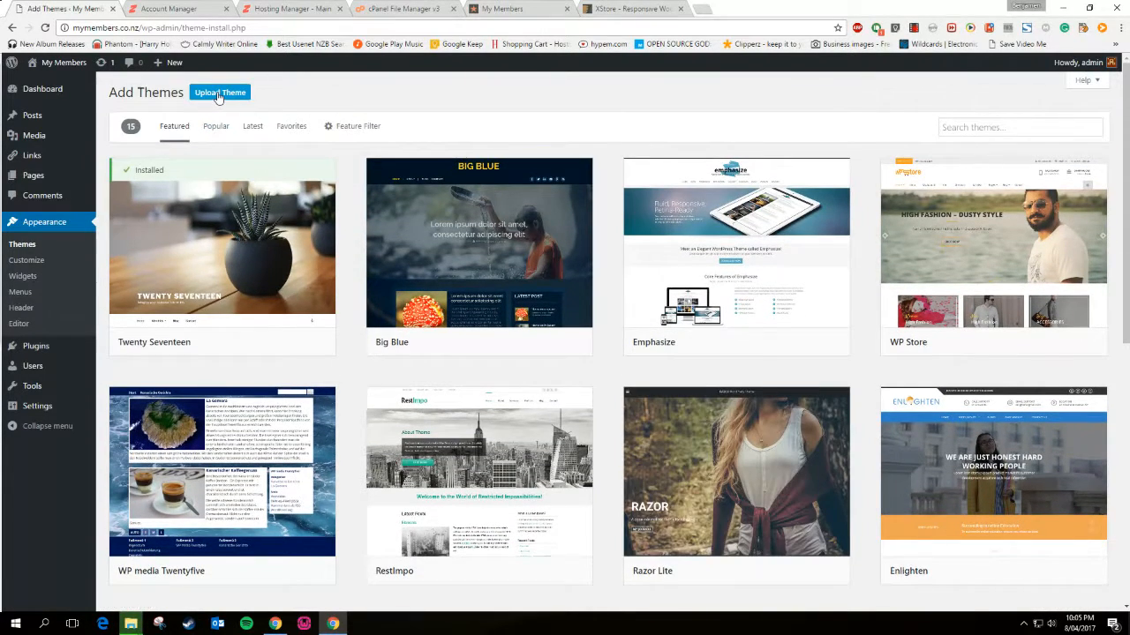
click(218, 94)
Switch to File Explorer and examine the files and folders inside the extracted haven theme folder
click(131, 624)
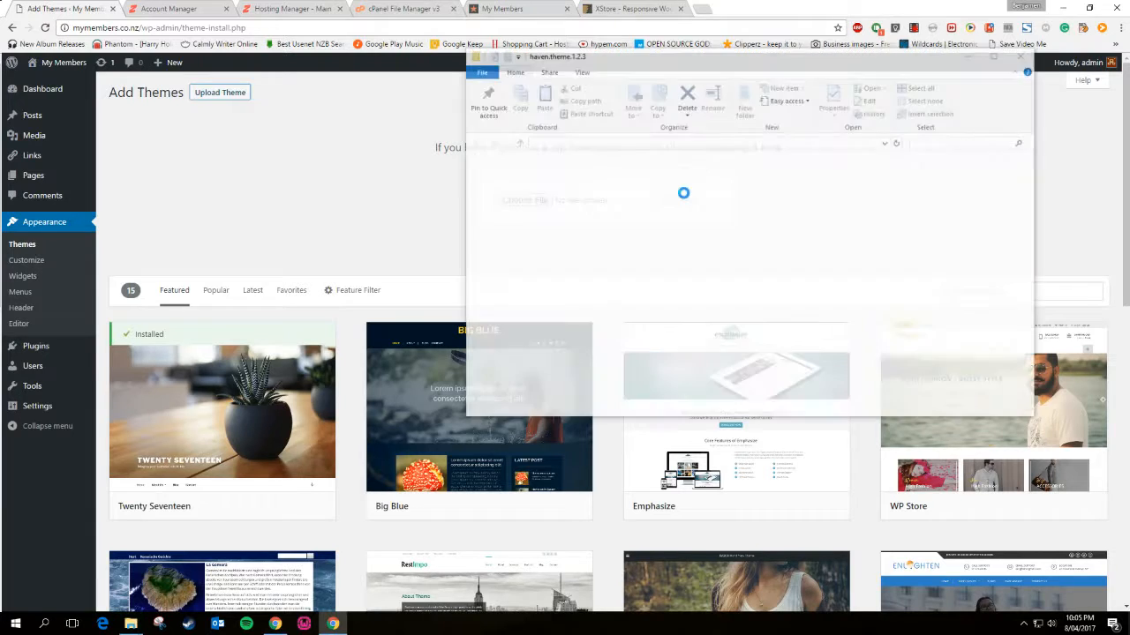
click(589, 180)
double_click(588, 179)
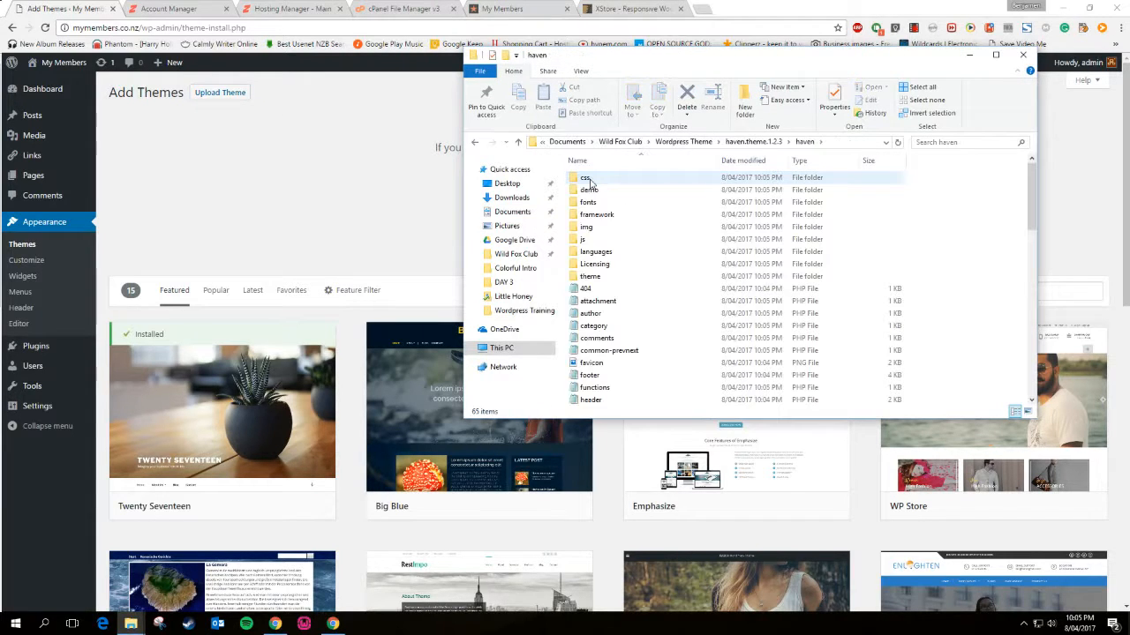
scroll(633, 325, down, 5)
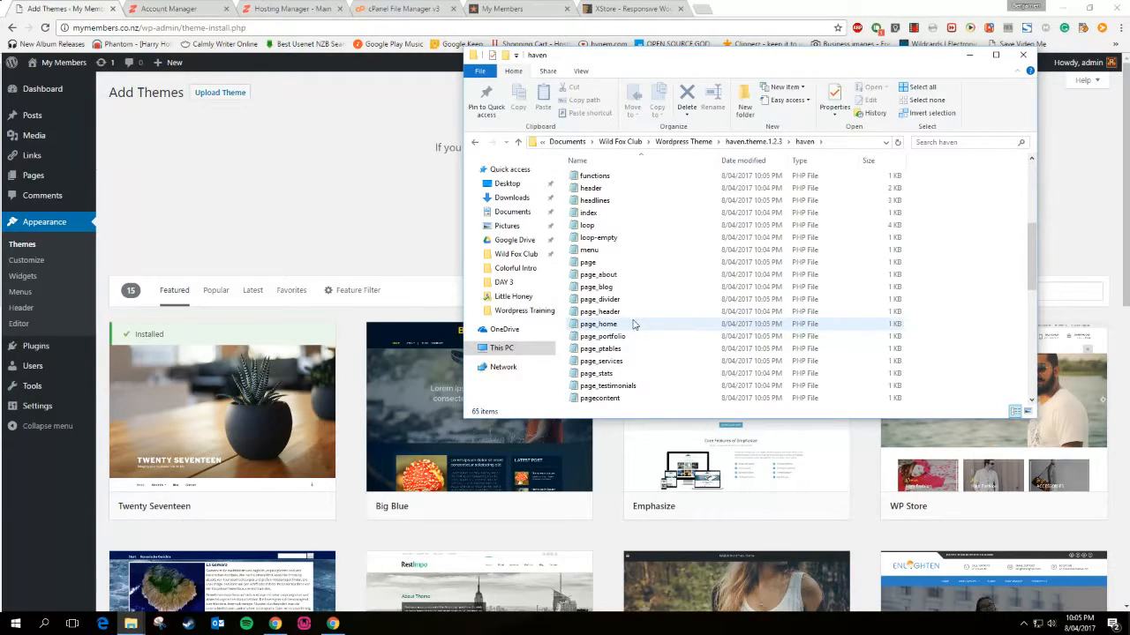
scroll(631, 326, up, 6)
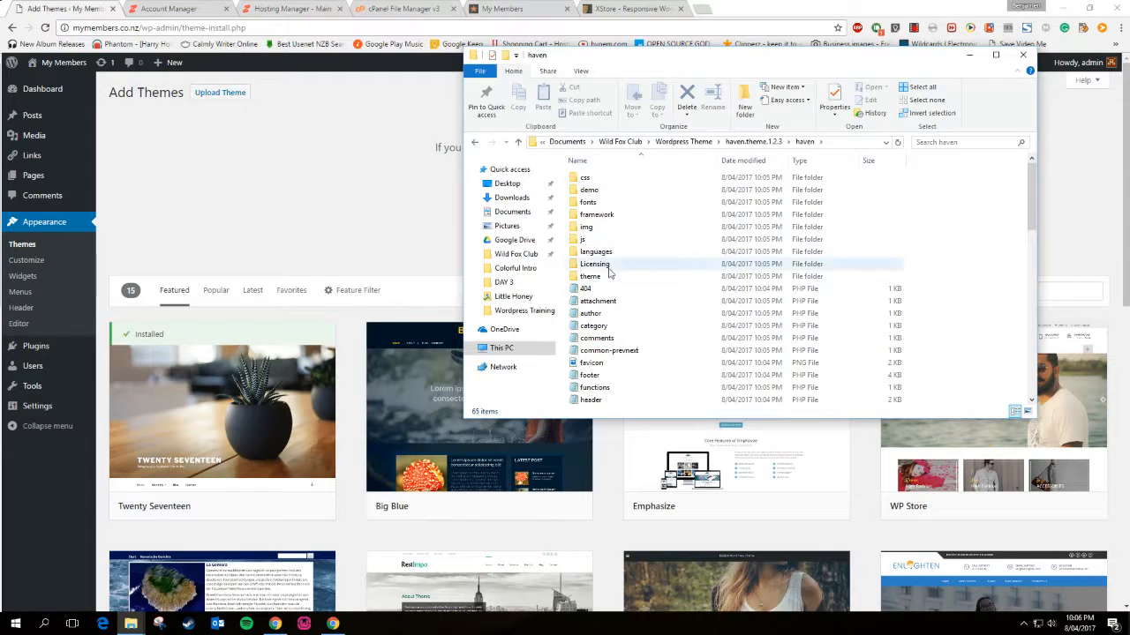
scroll(650, 328, down, 5)
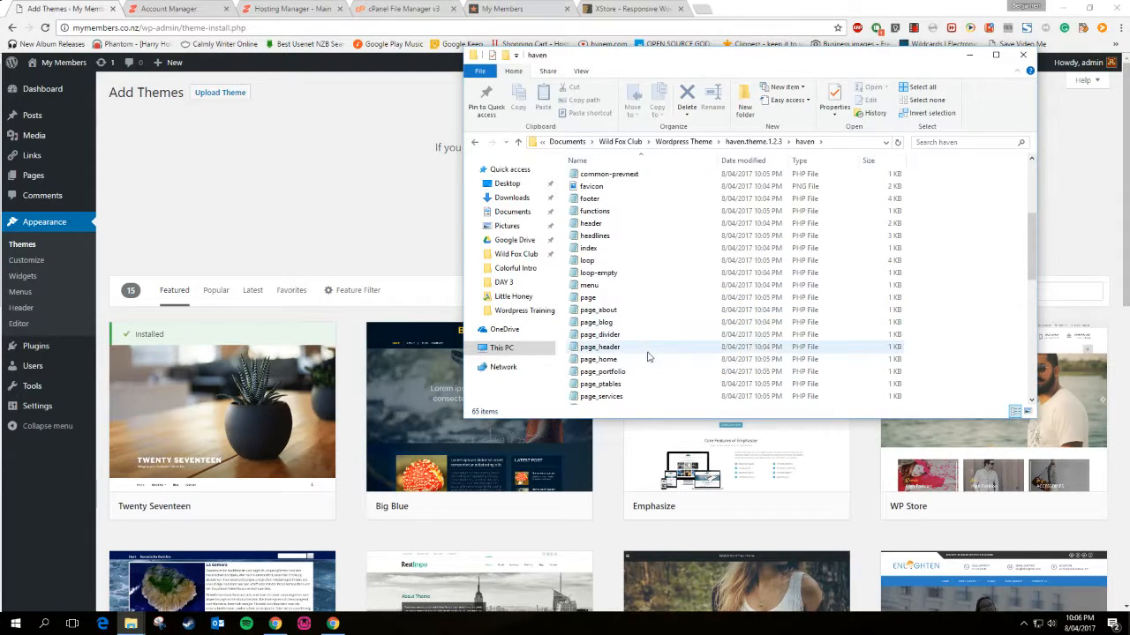
scroll(648, 355, up, 5)
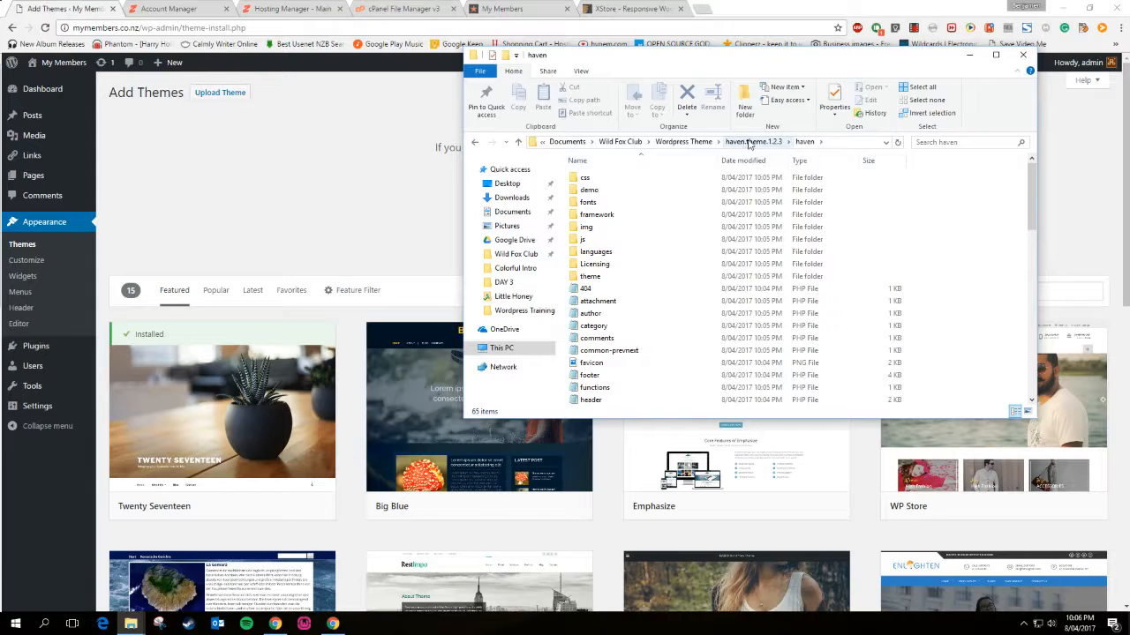
Delete the extracted haven.theme.1.2.3 folder from the Wordpress Theme folder, keeping the zip archive
click(748, 143)
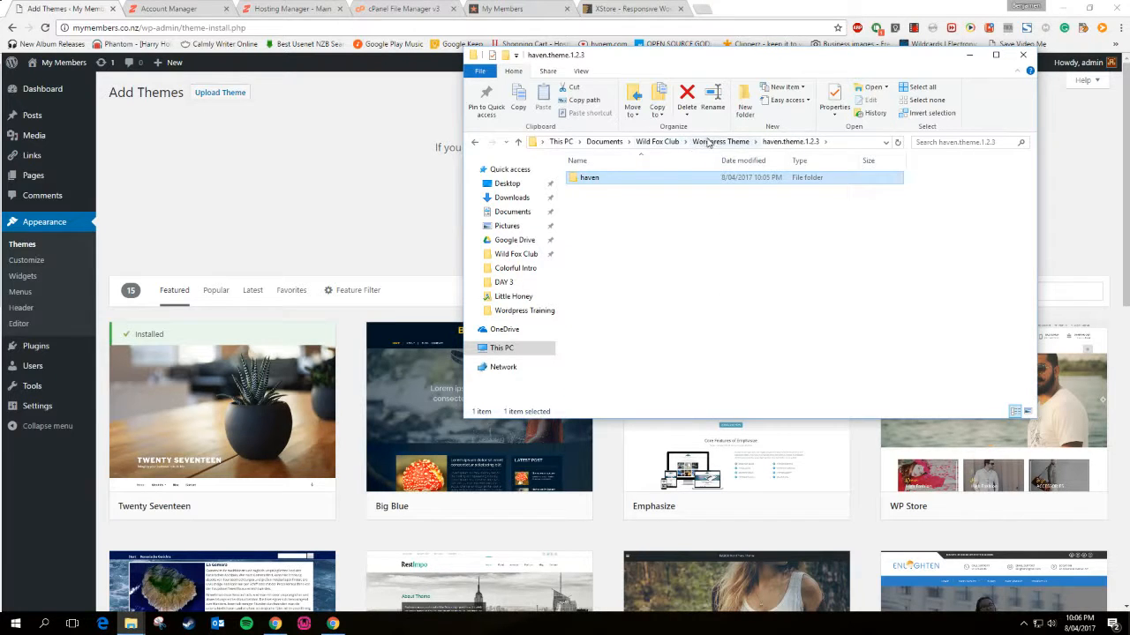
click(707, 142)
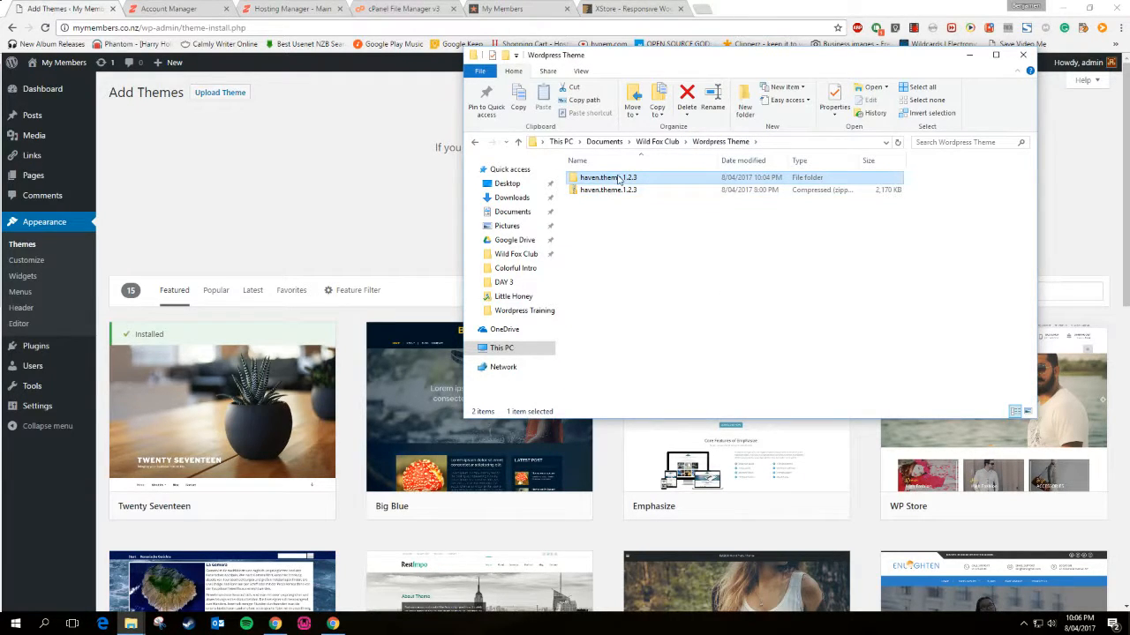
click(686, 97)
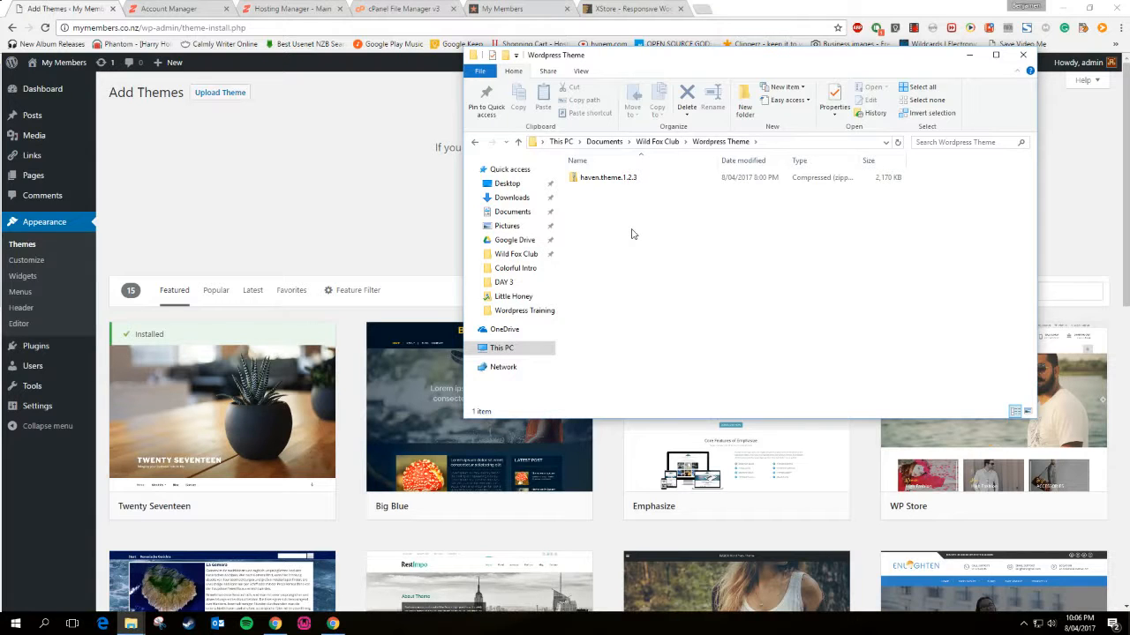
Choose haven.theme.1.2.3.zip from Wild Fox Club's Wordpress Theme folder as the WordPress theme upload and start installing it
click(291, 140)
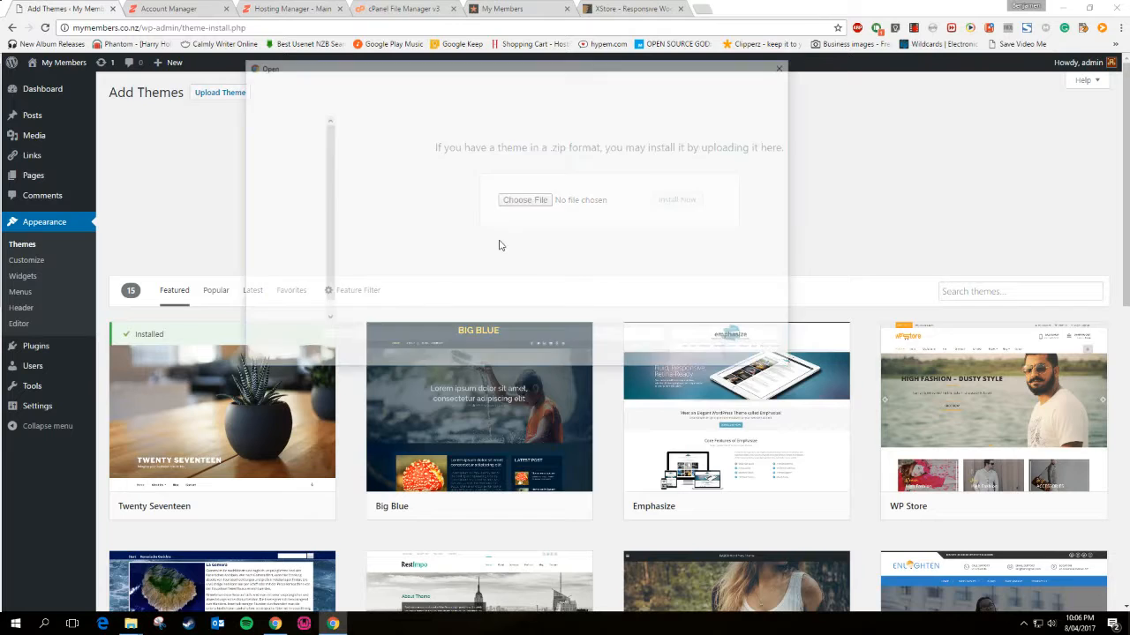
click(337, 85)
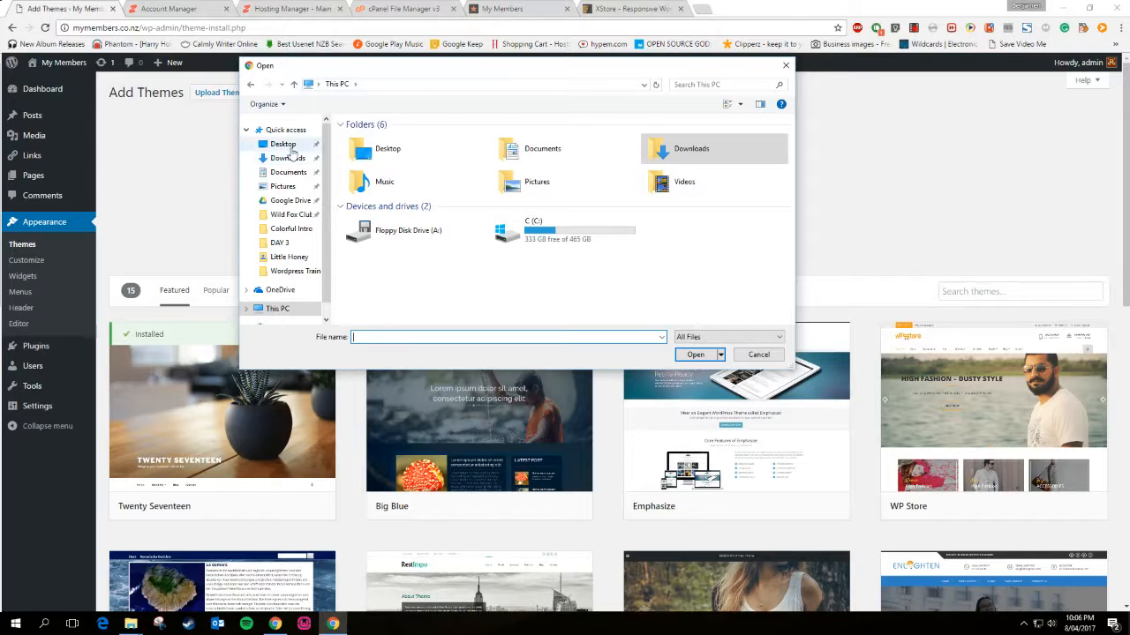
click(284, 145)
double_click(361, 188)
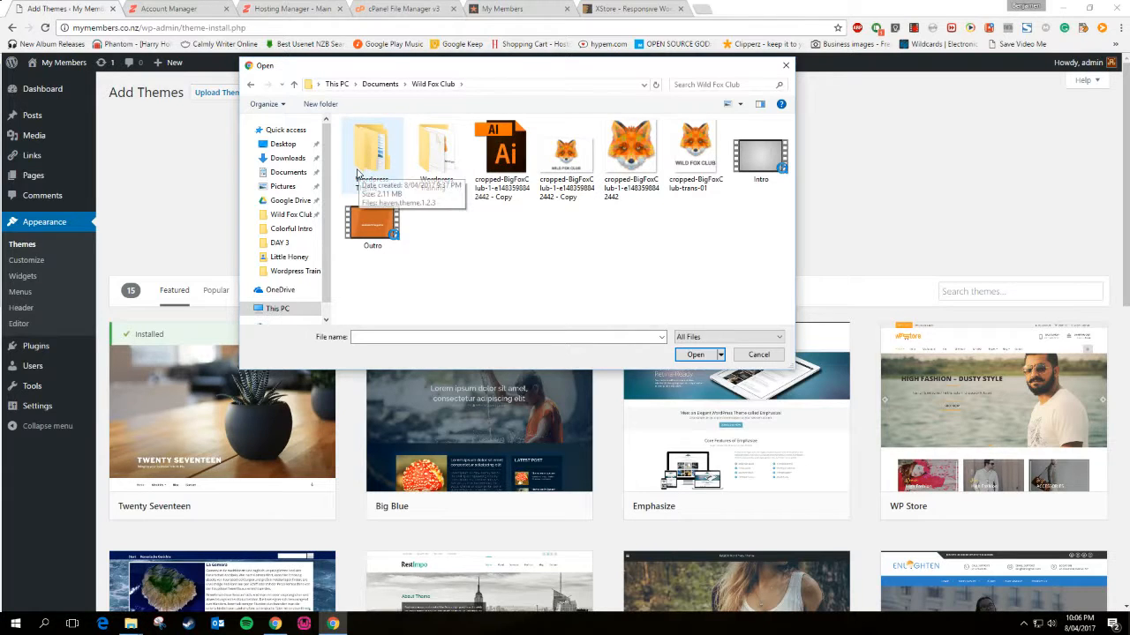
double_click(357, 159)
double_click(363, 138)
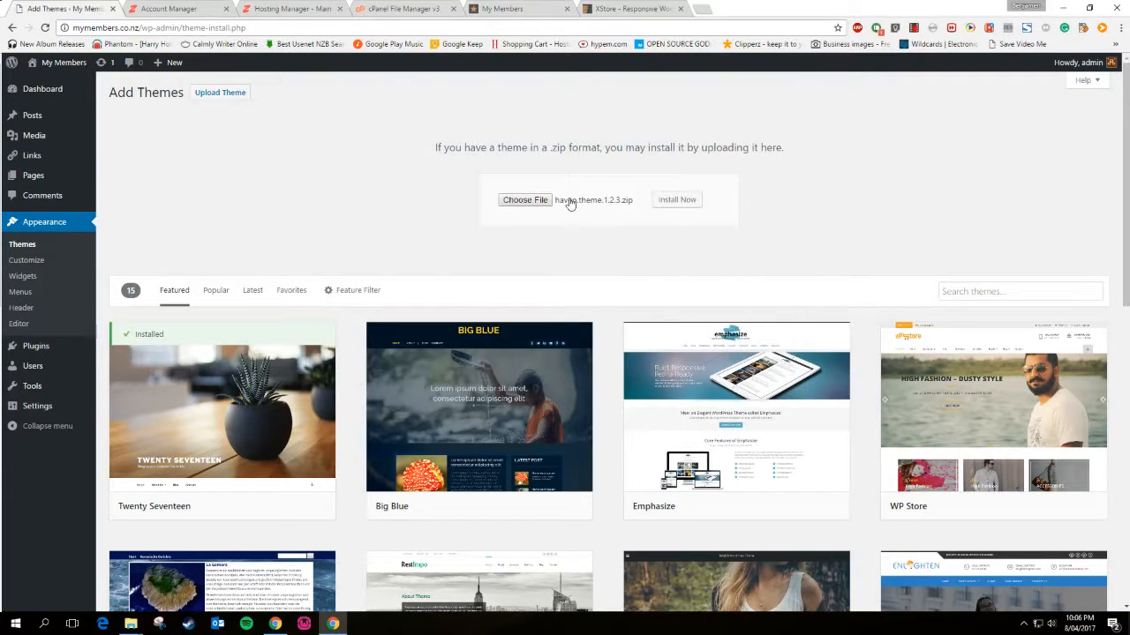
click(693, 202)
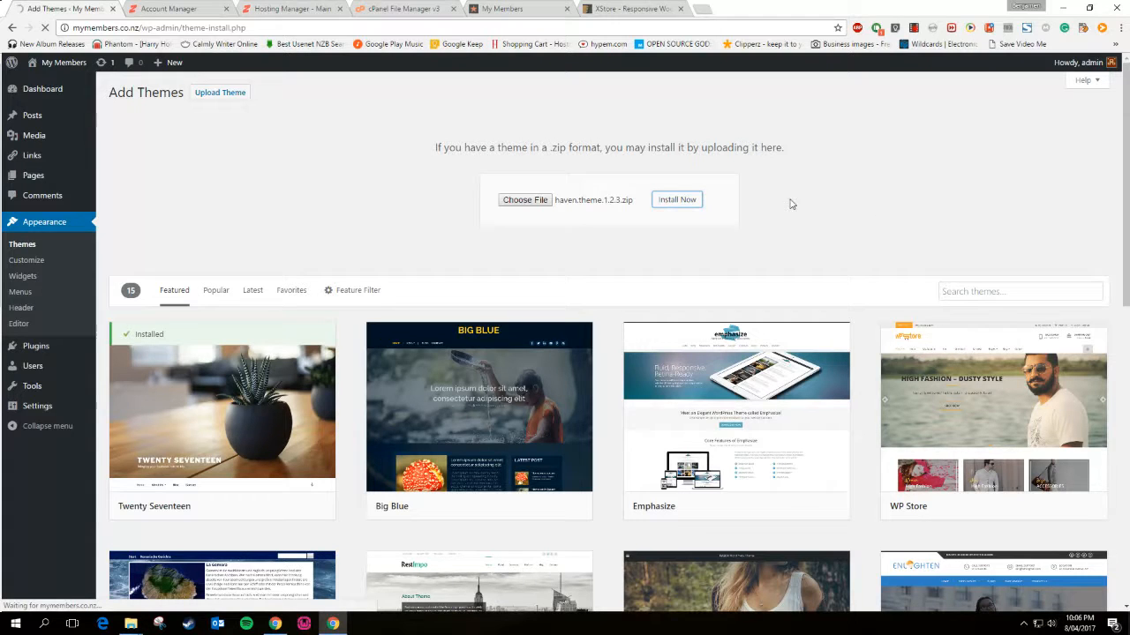
Bring up the Wordpress Theme folder window beside the browser and activate the newly installed Haven theme
mouse_move(130, 622)
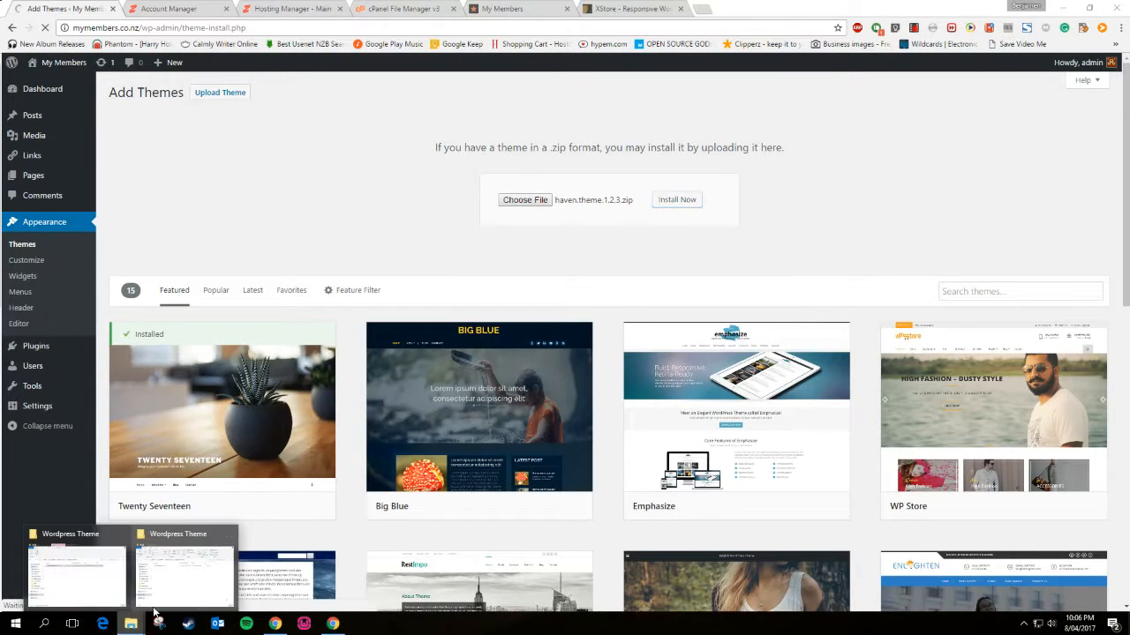
click(186, 590)
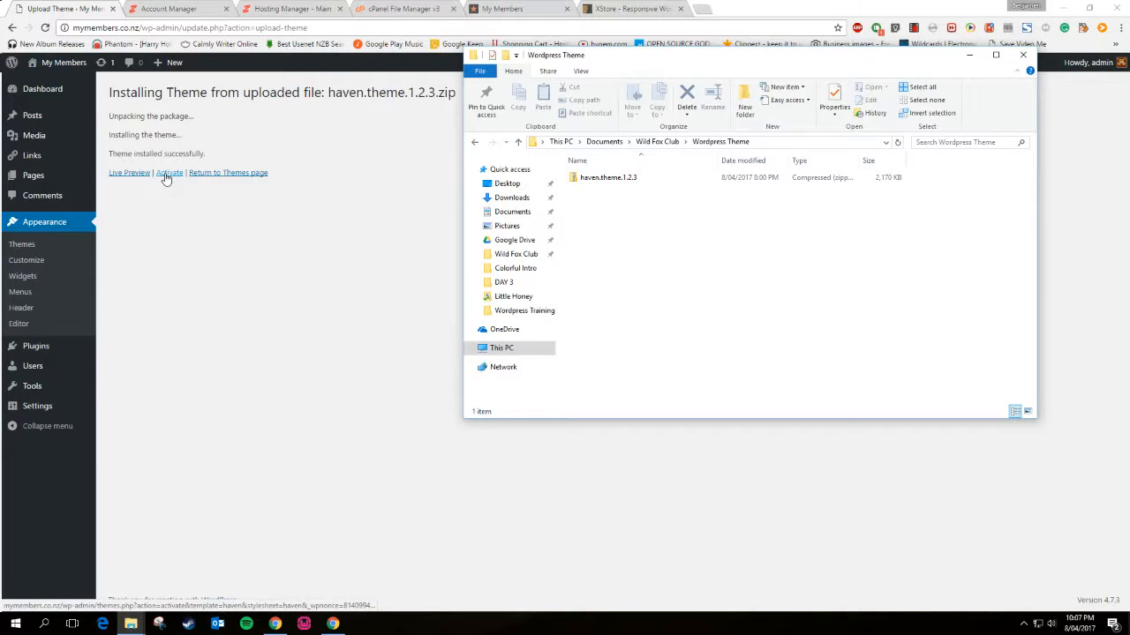
click(167, 174)
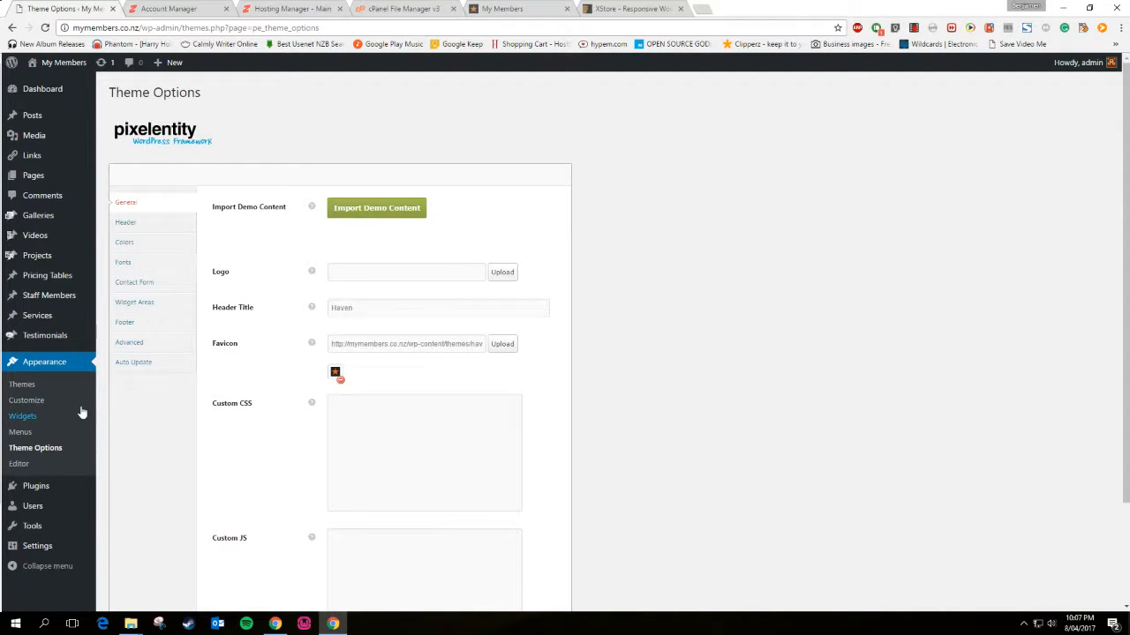
Open the live My Members site in a new browser tab and examine its home page from header to footer
mouse_move(54, 64)
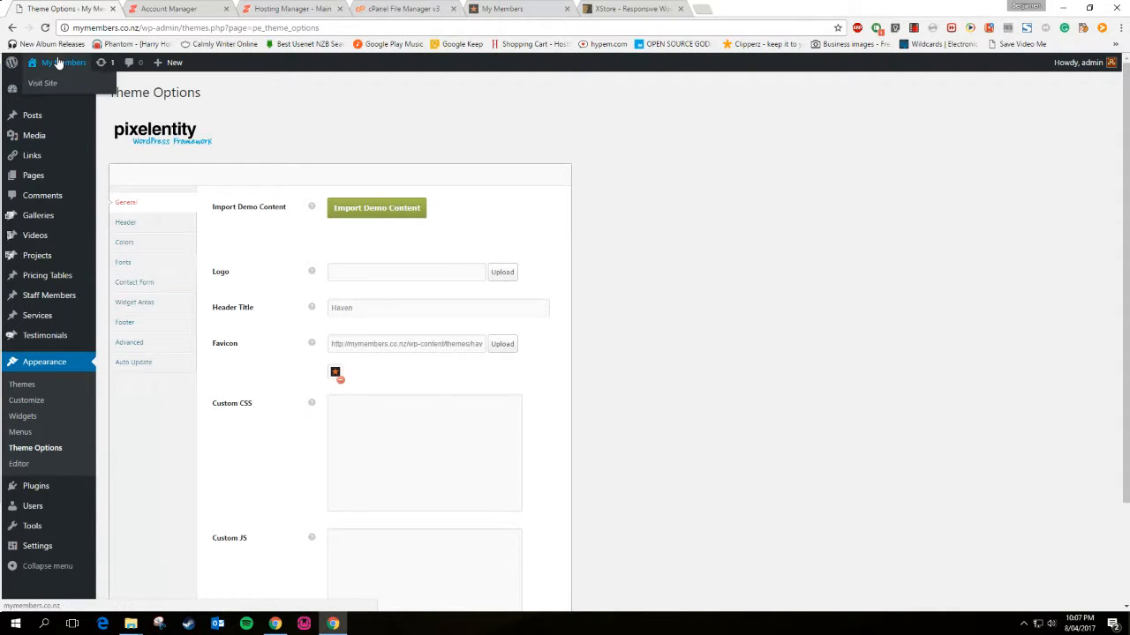
right_click(50, 86)
click(54, 92)
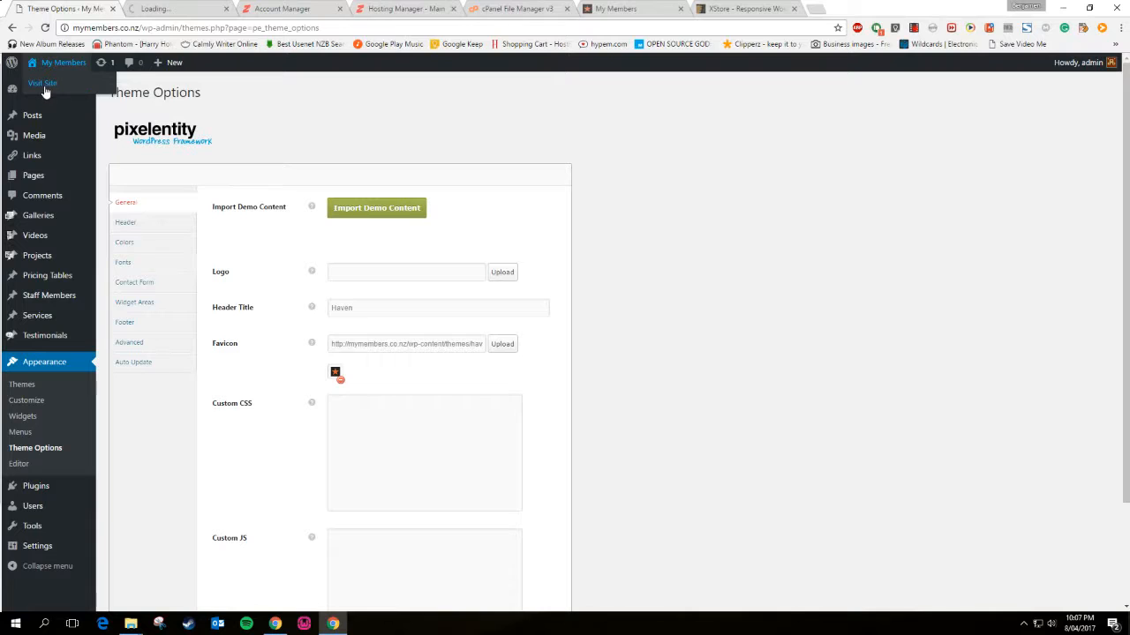
click(168, 6)
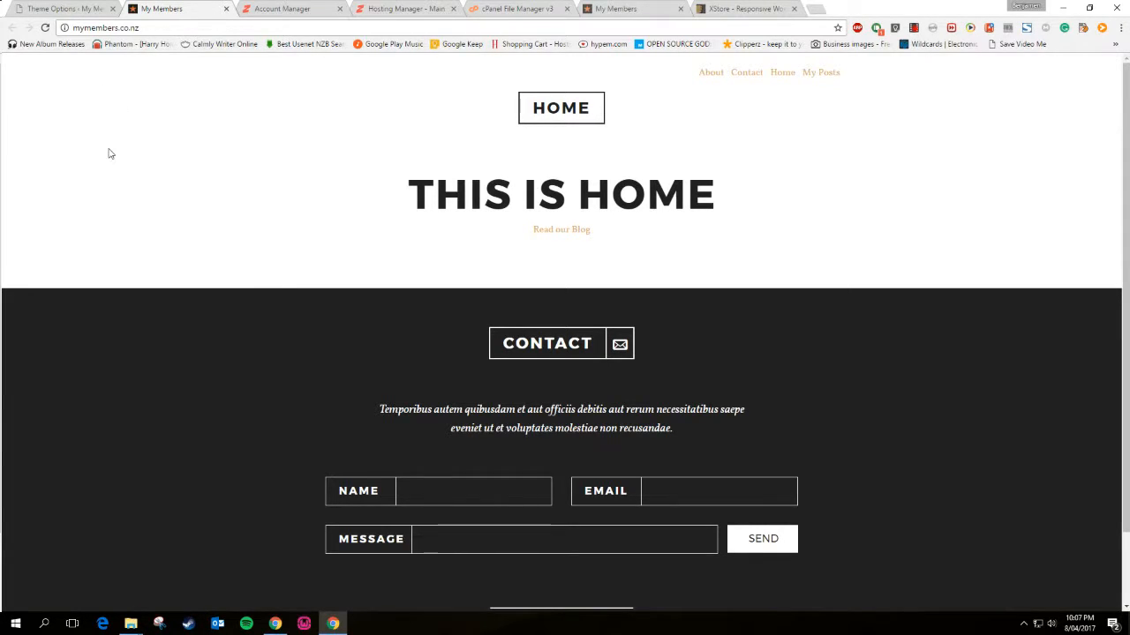
scroll(109, 150, down, 1)
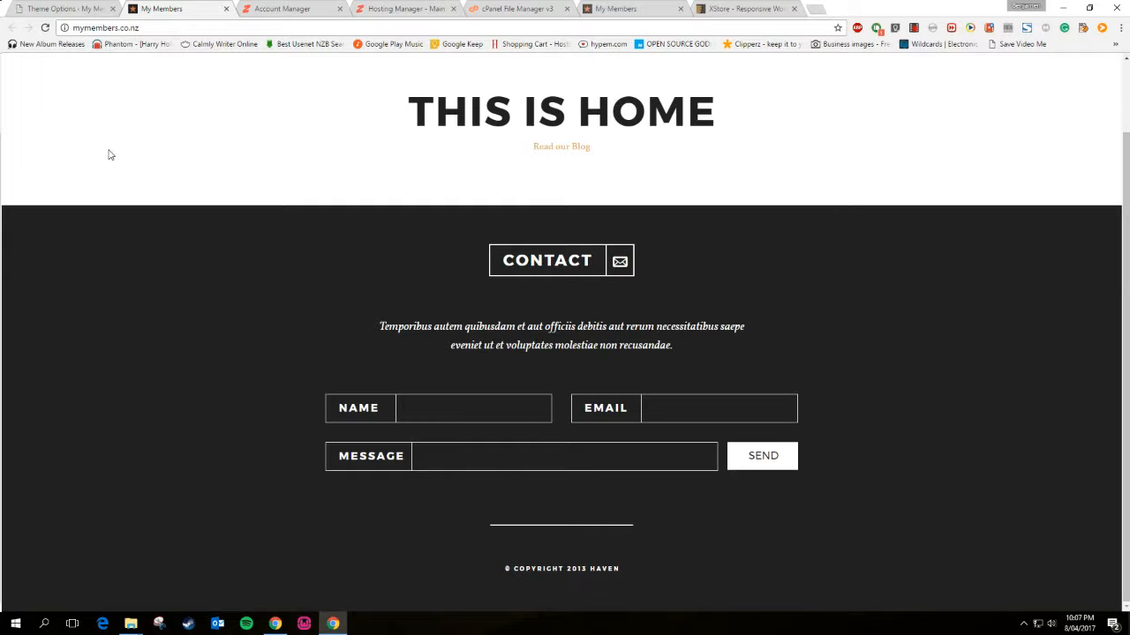
scroll(109, 155, up, 1)
scroll(888, 393, down, 1)
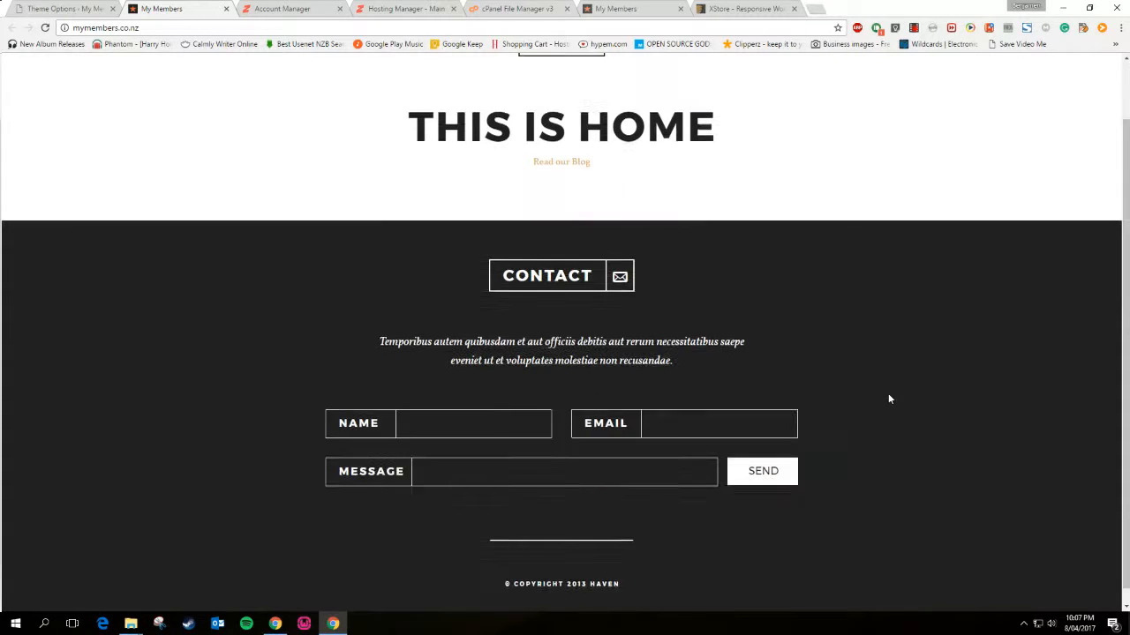
scroll(888, 397, up, 1)
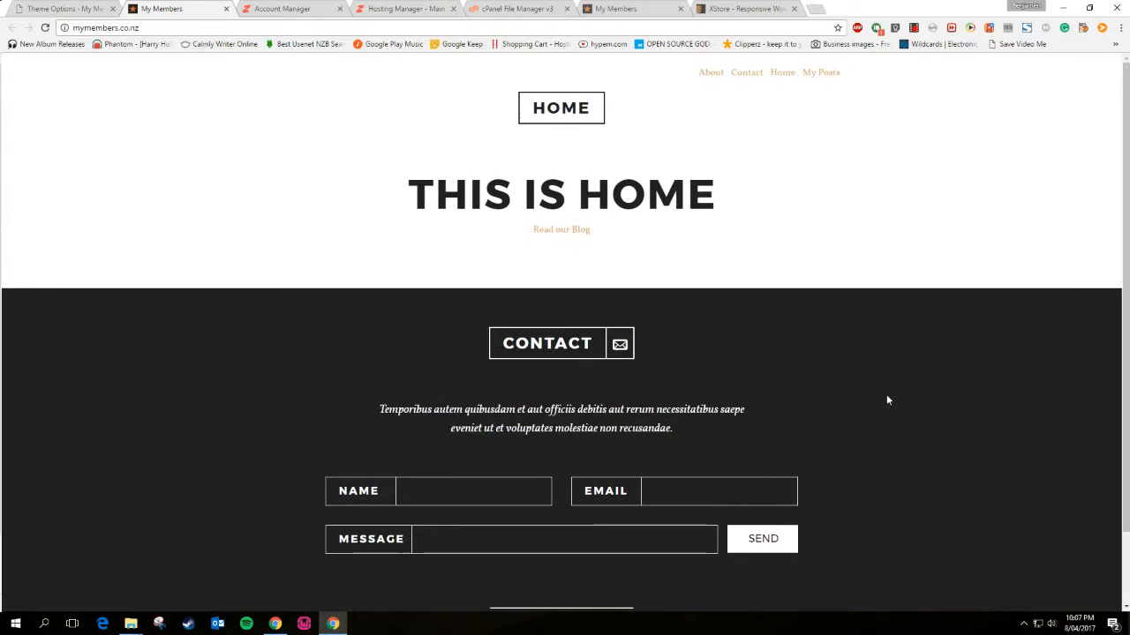
Return to the Theme Options page and examine the theme's Header and General settings
click(58, 8)
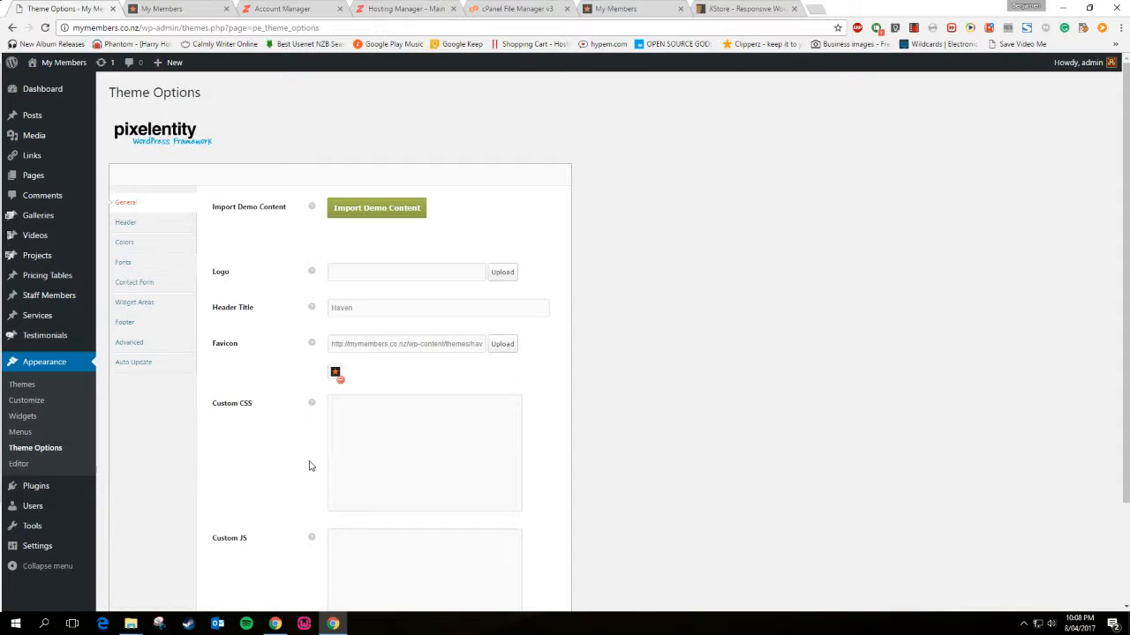
scroll(310, 465, down, 1)
click(138, 167)
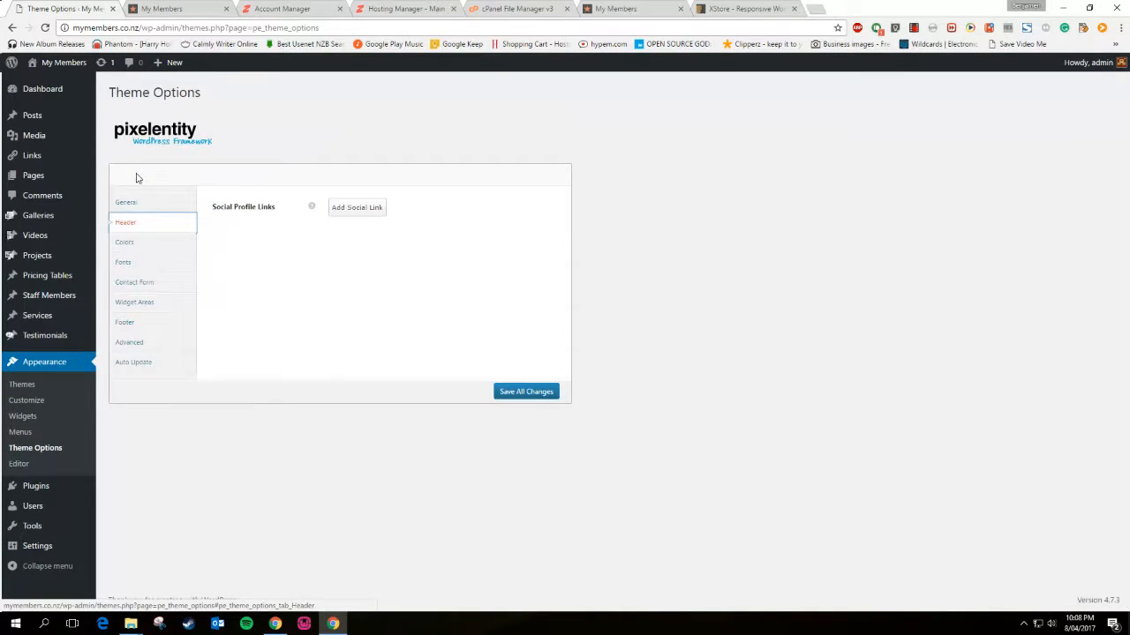
click(129, 210)
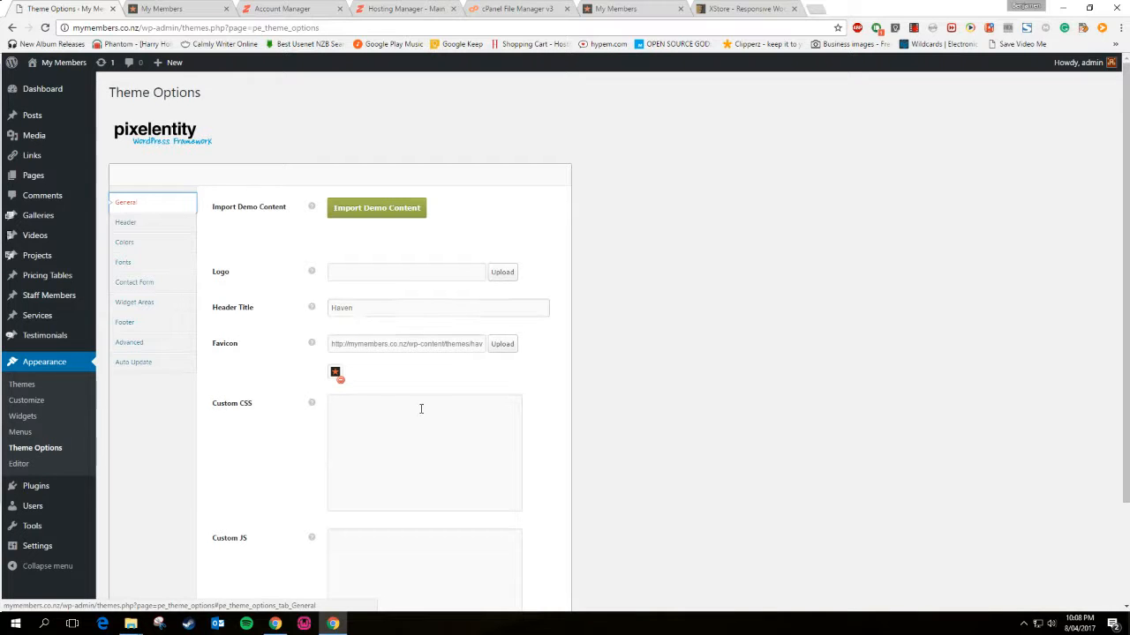
scroll(445, 429, down, 2)
scroll(445, 429, up, 2)
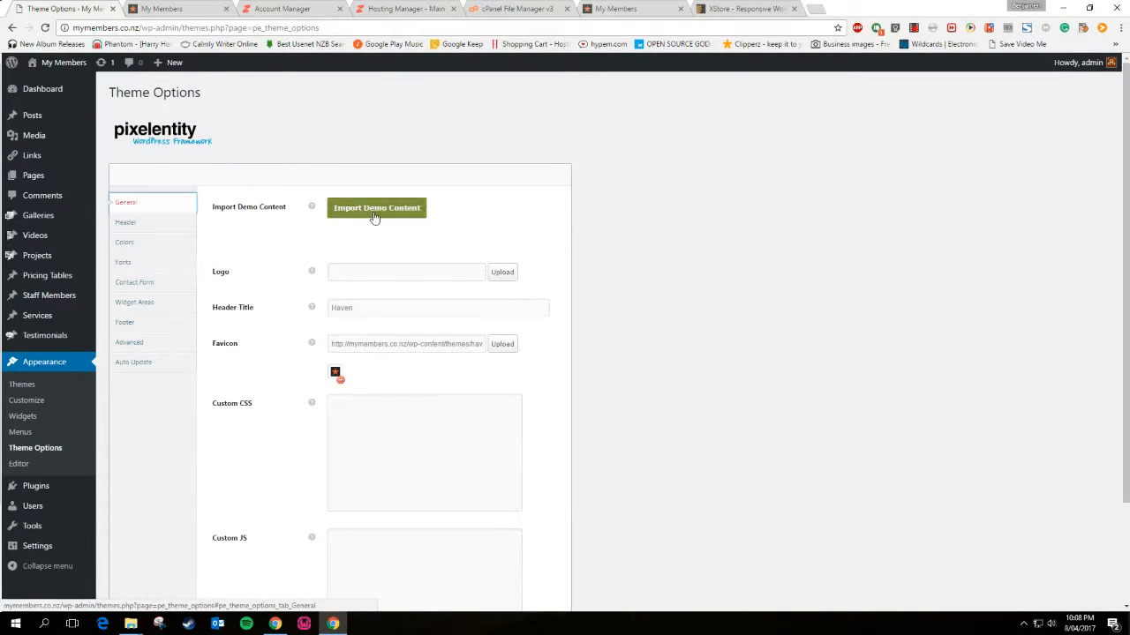
Go through the Header, Colors, Fonts, Contact Form, Widget Areas, Footer, Advanced and Auto Update sections of the theme options
click(146, 225)
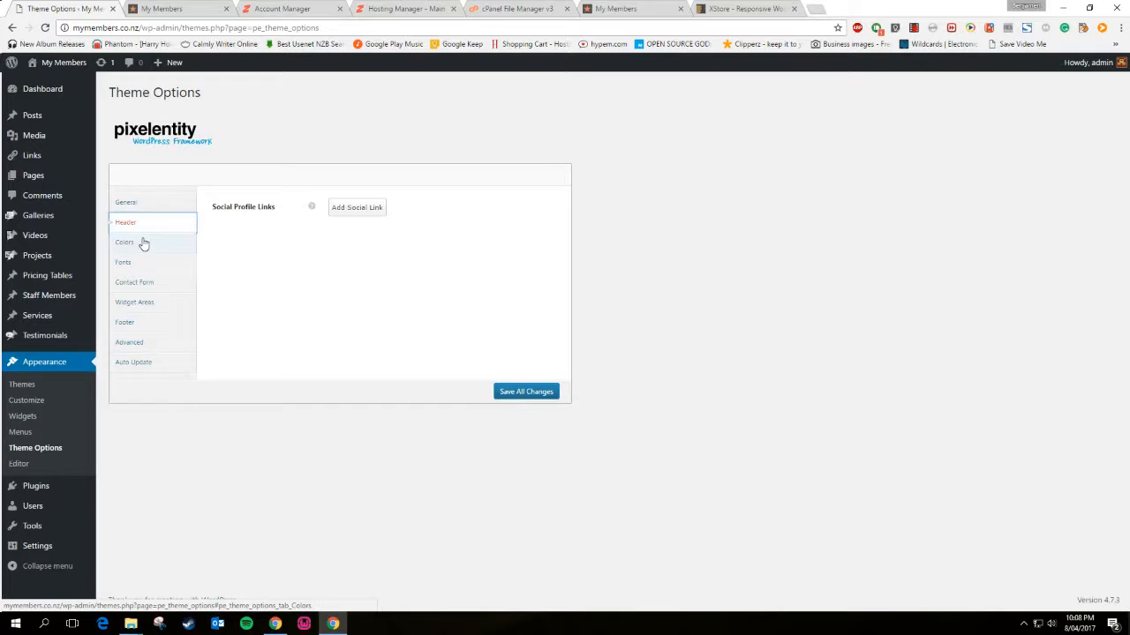
click(133, 243)
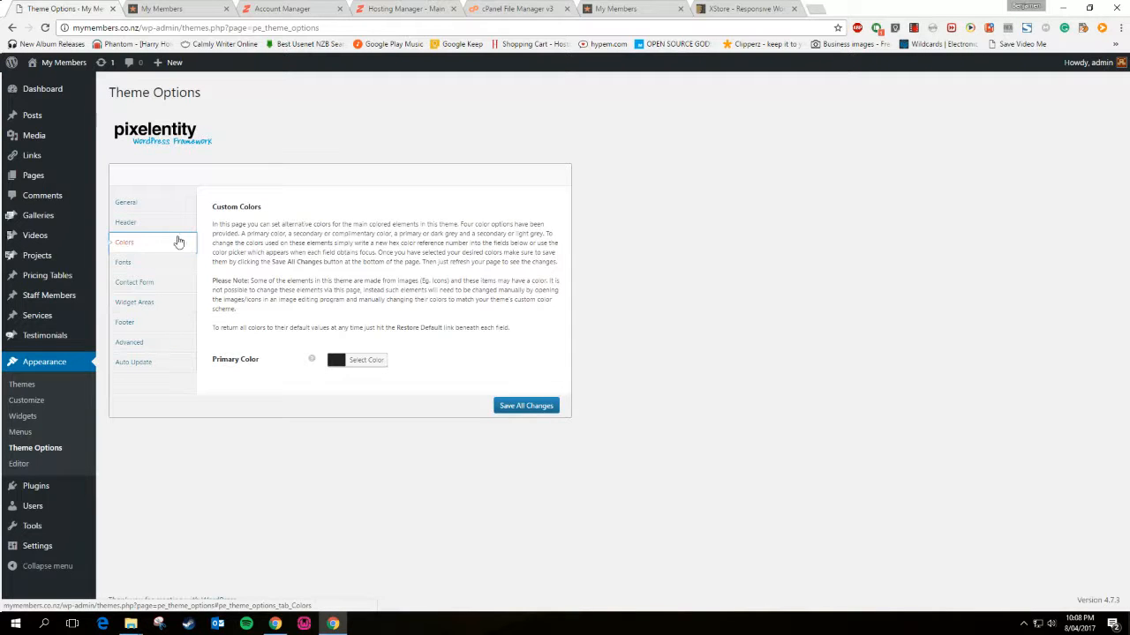
click(137, 266)
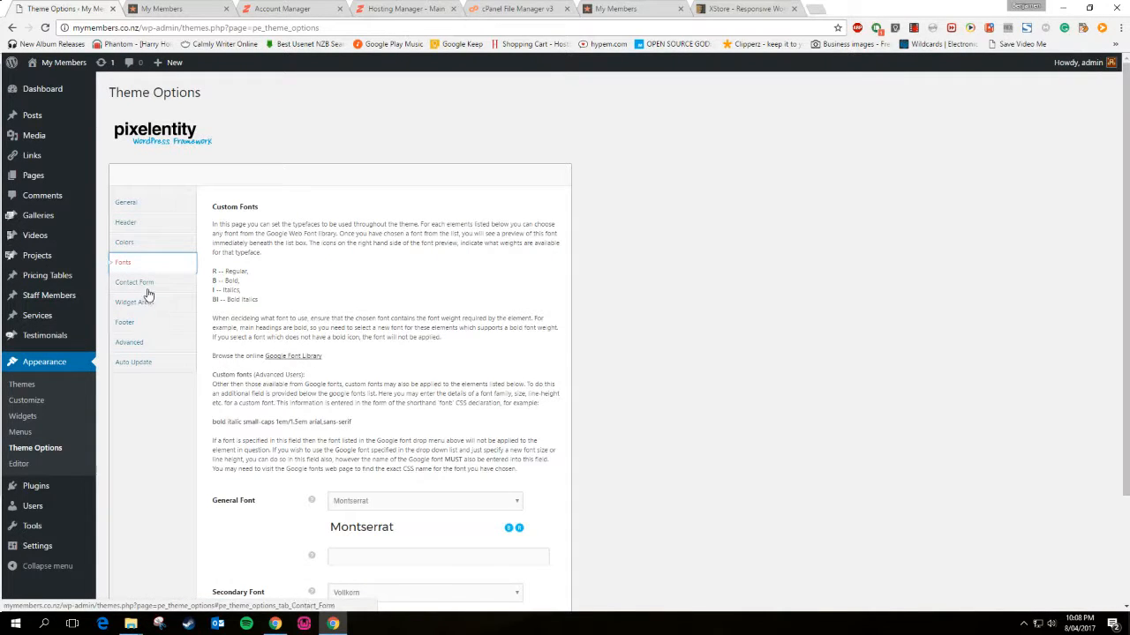
click(146, 288)
scroll(296, 441, down, 1)
click(135, 229)
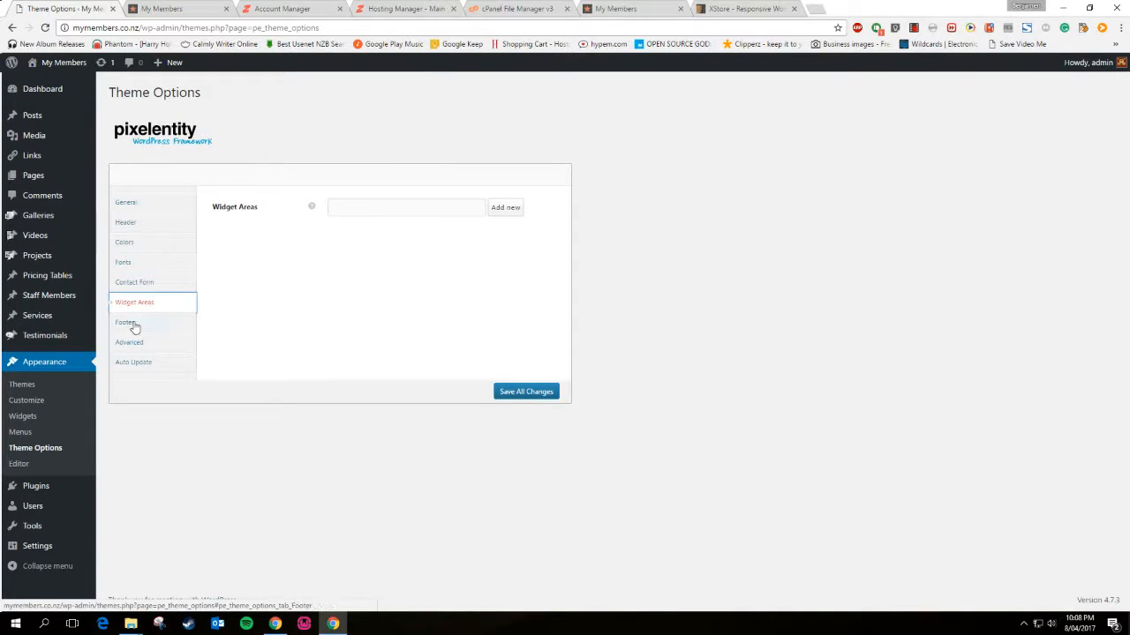
click(147, 329)
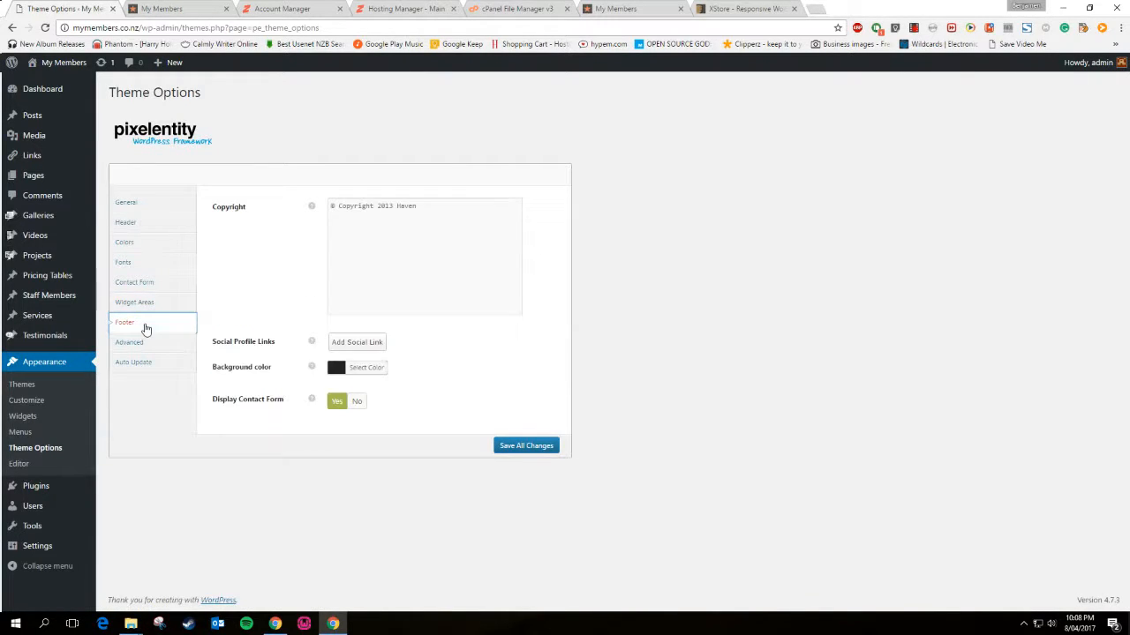
click(146, 344)
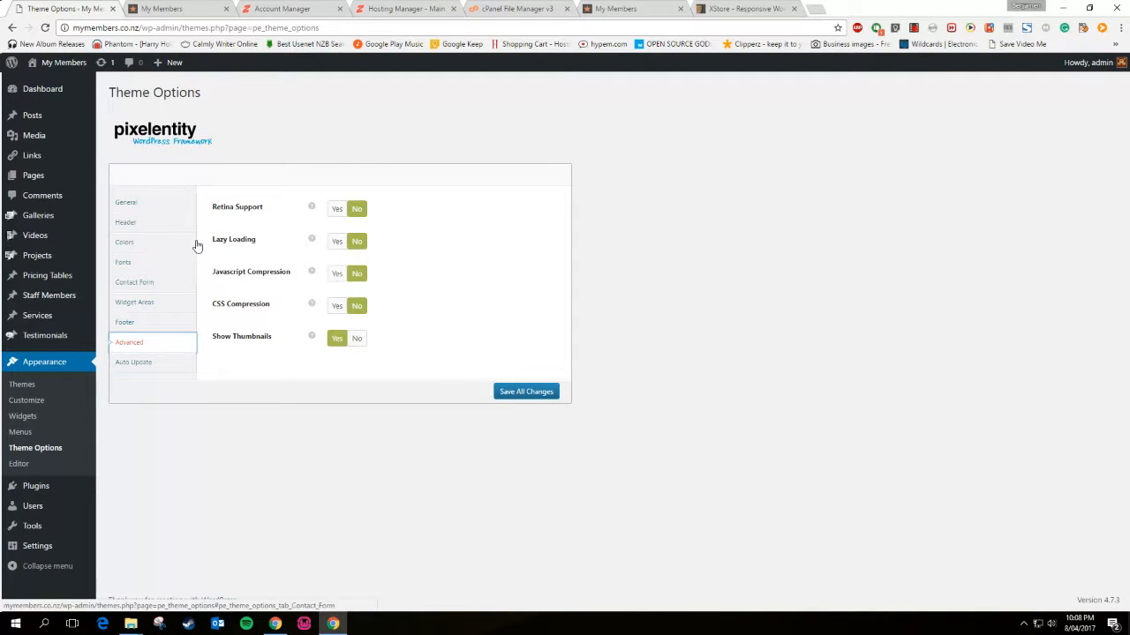
click(139, 372)
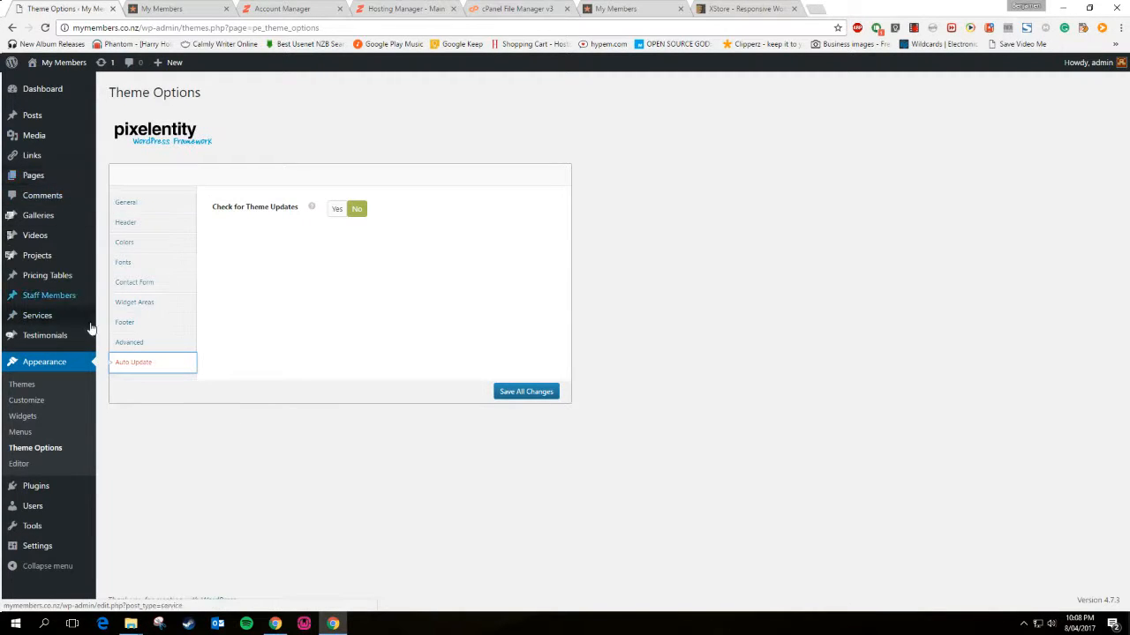
mouse_move(78, 329)
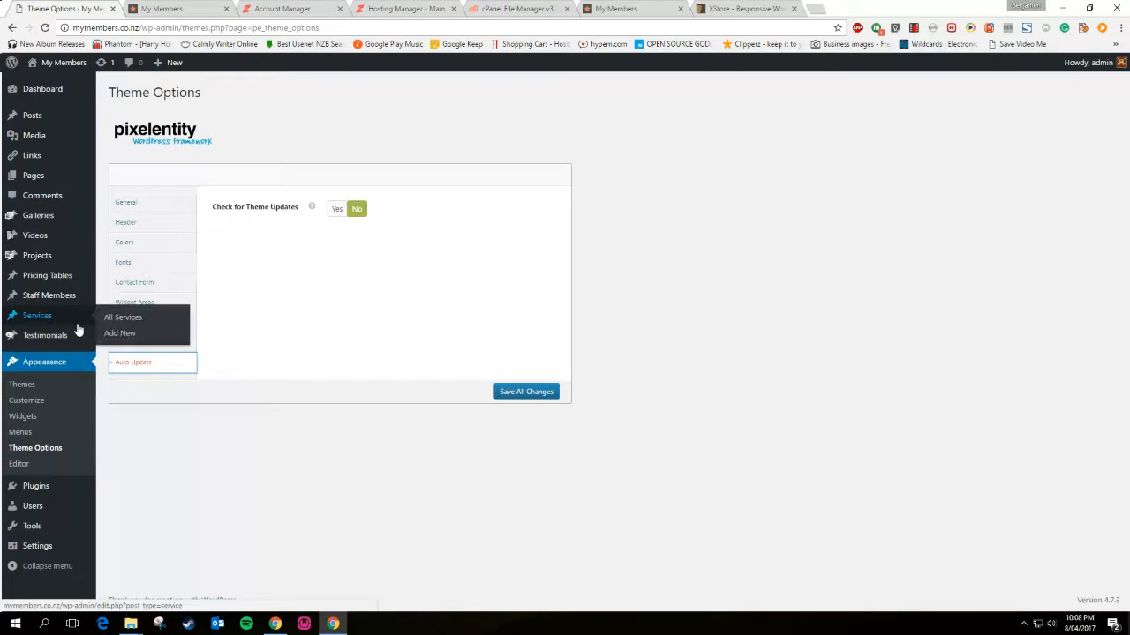
mouse_move(2, 282)
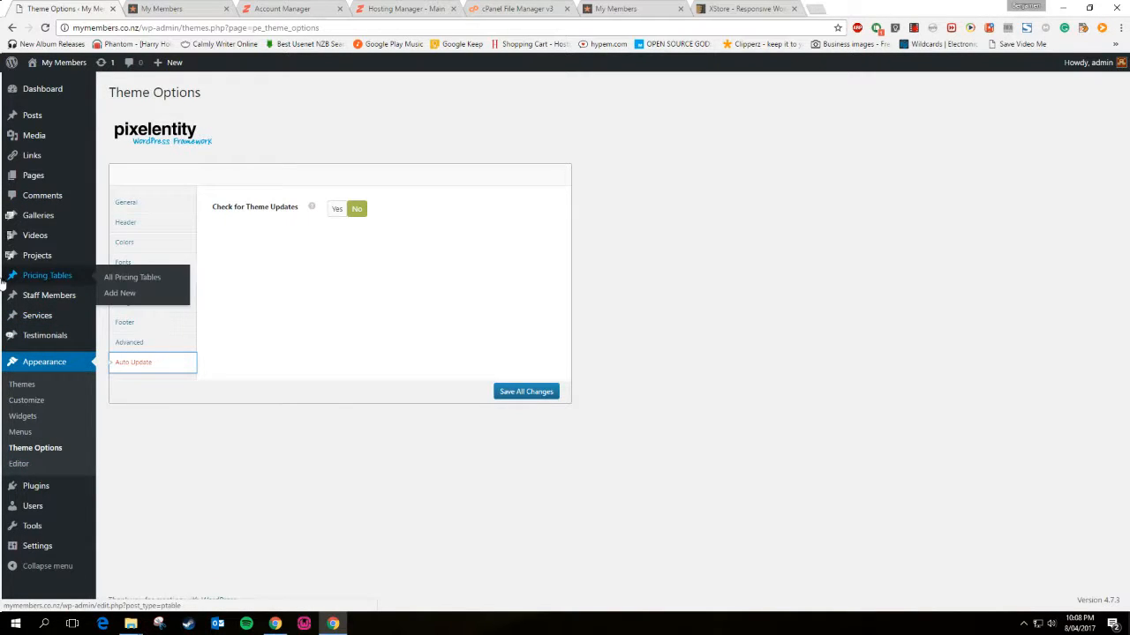
mouse_move(19, 244)
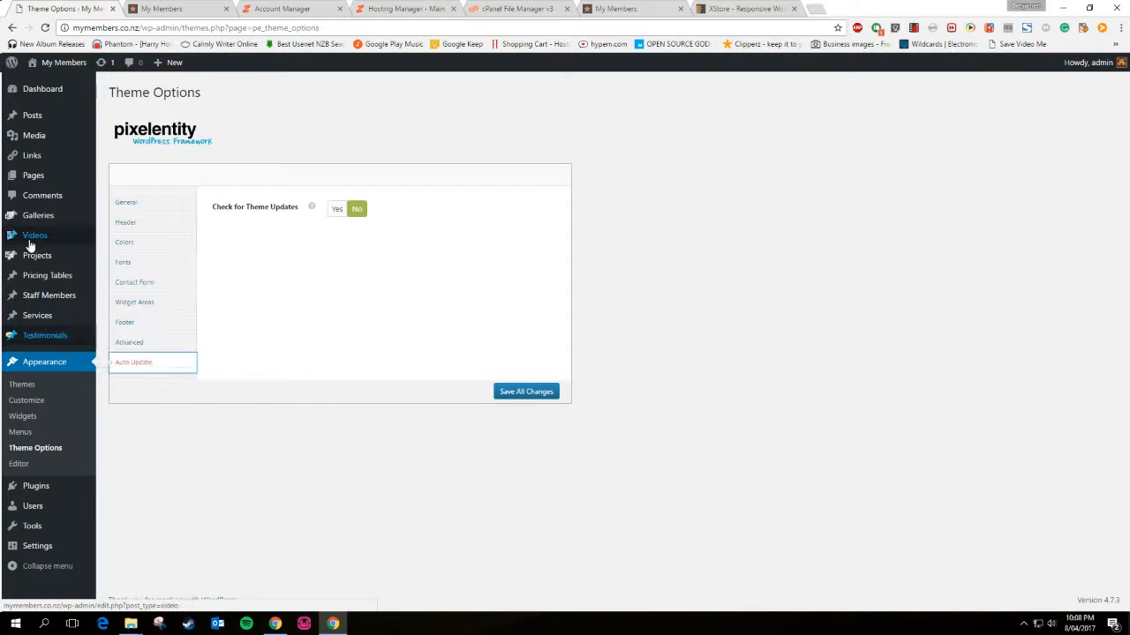
mouse_move(62, 547)
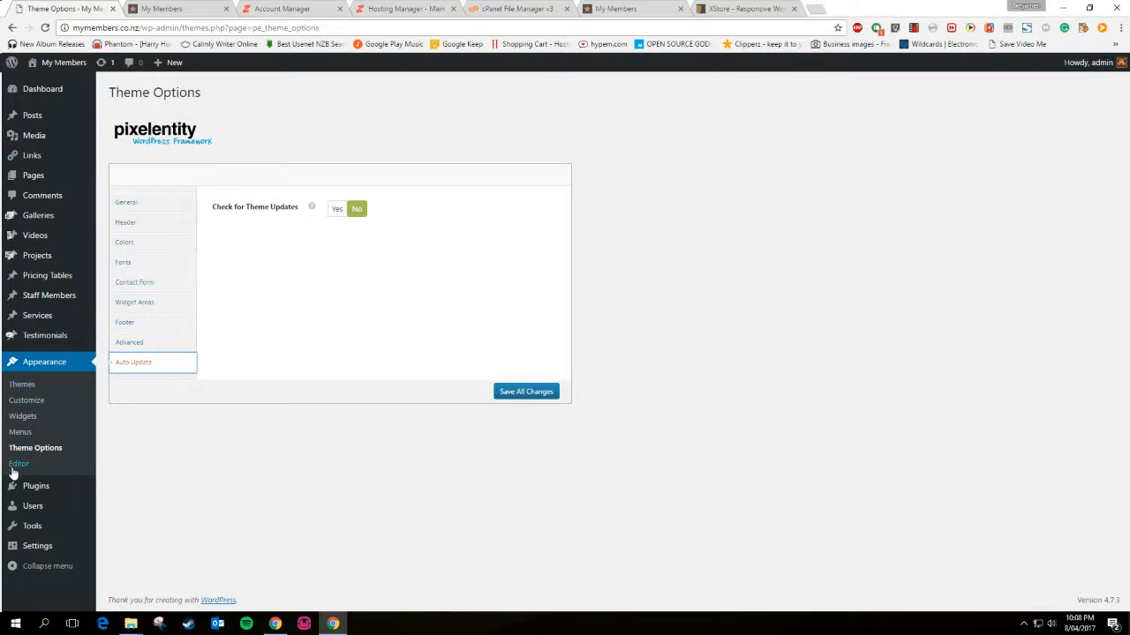
mouse_move(3, 218)
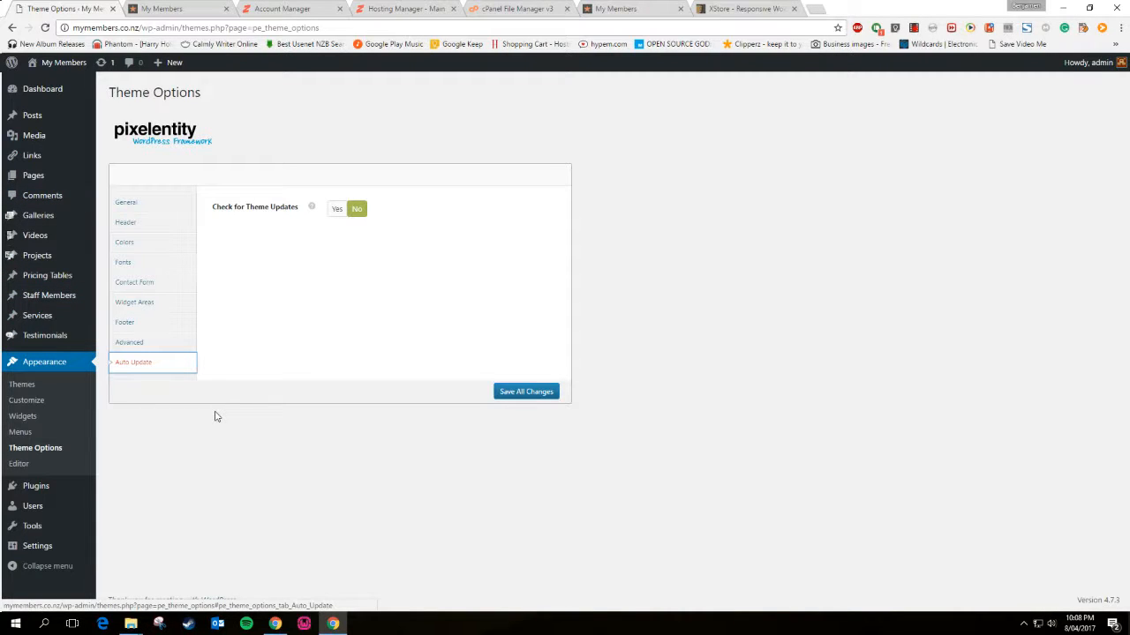
Revisit the installed themes and the theme upload form, and view the file selection without choosing a file
click(22, 386)
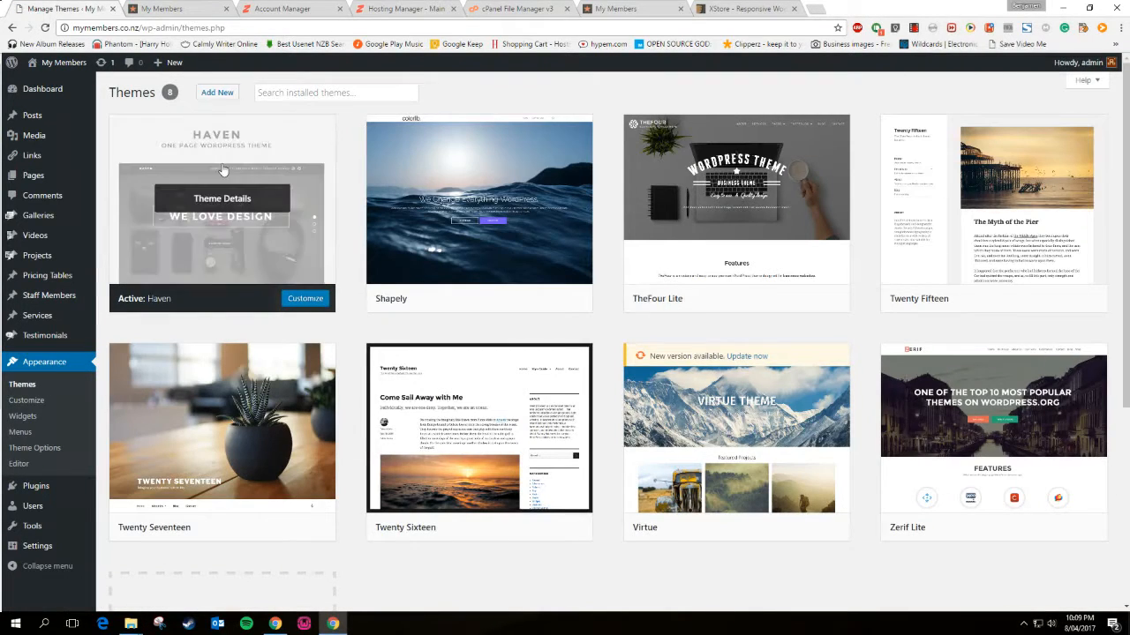
click(227, 91)
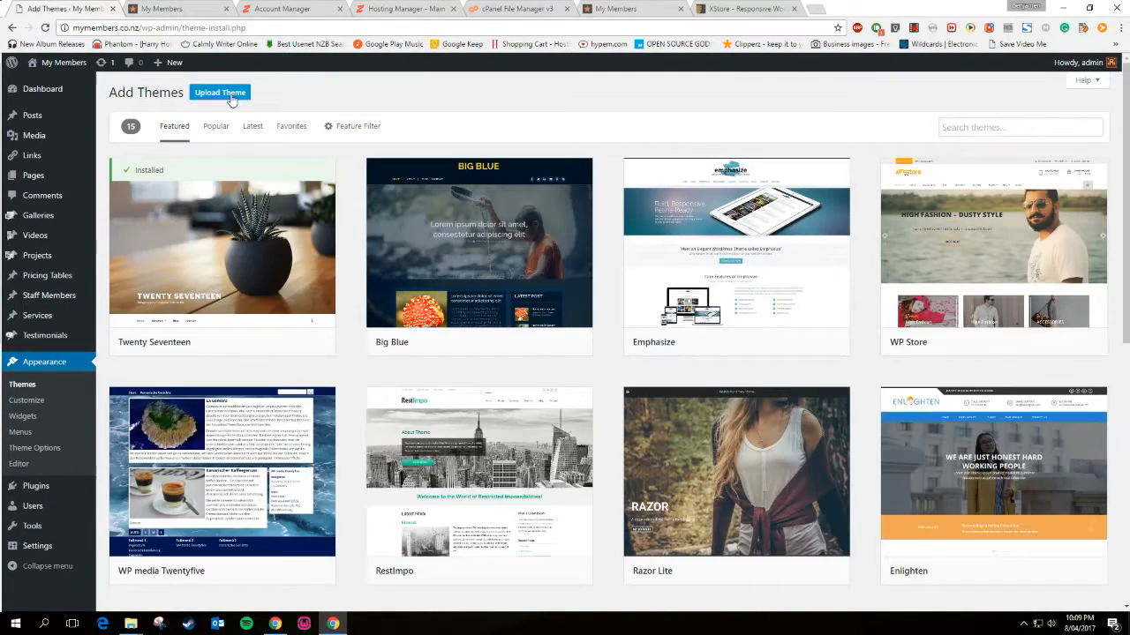
click(222, 92)
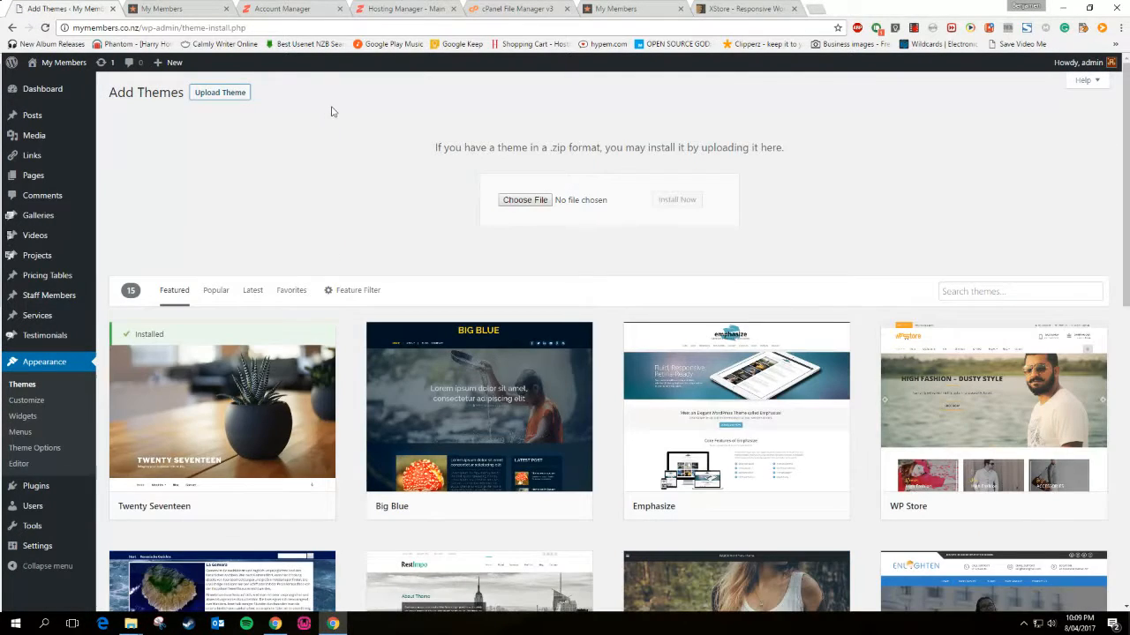
click(510, 201)
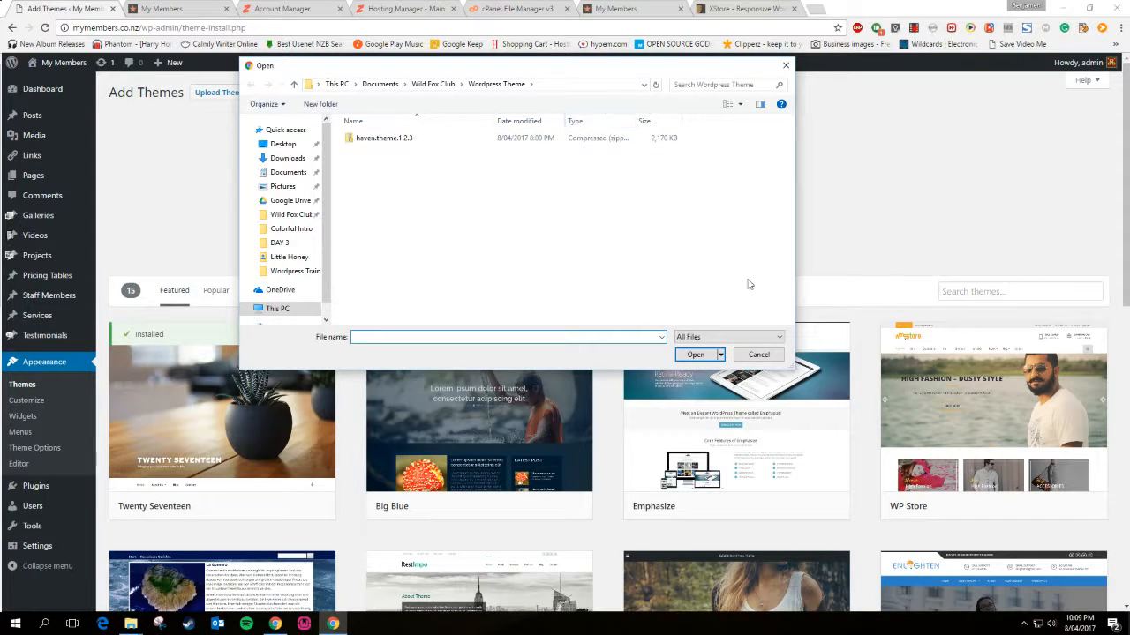
click(759, 356)
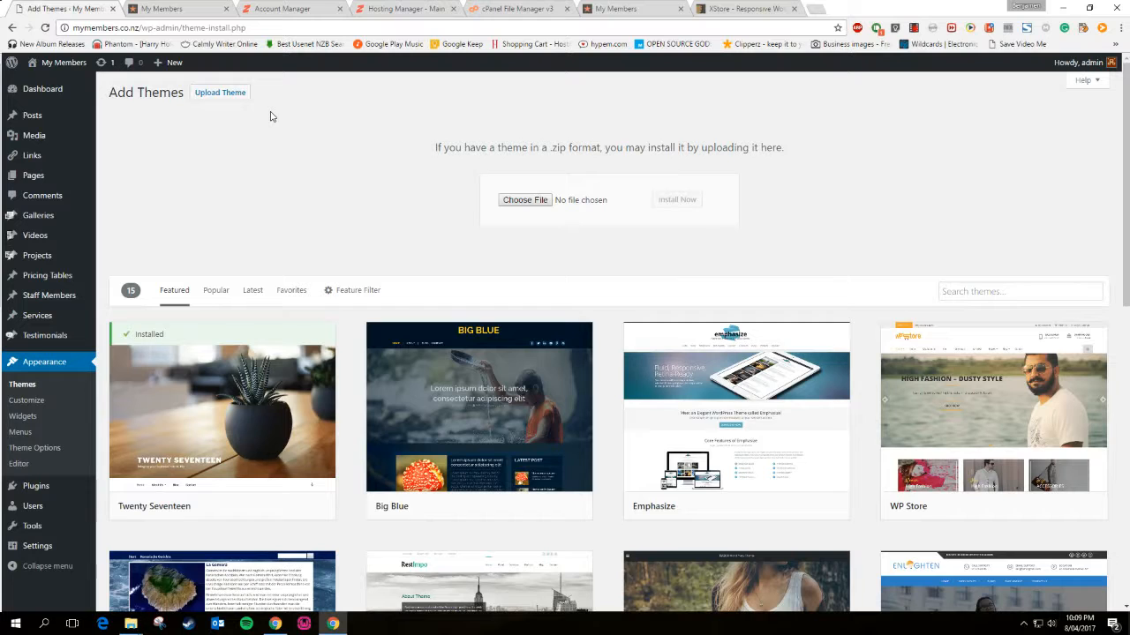
Switch to the Hosting Manager and open the PHP options of Select PHP Version from the Software section
click(419, 7)
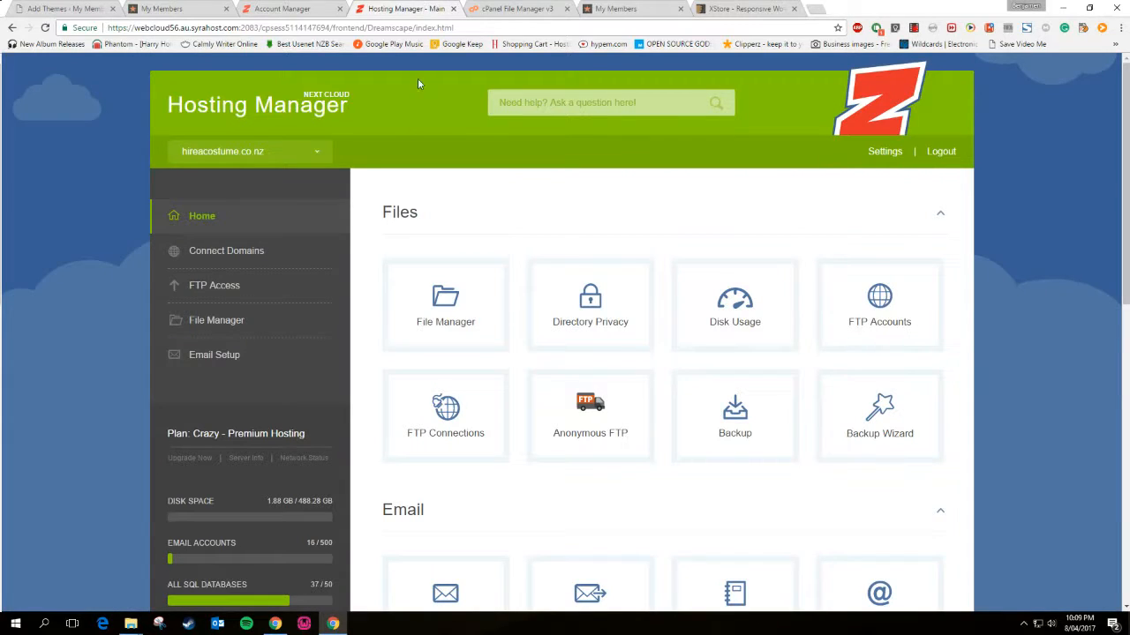
scroll(504, 209, down, 5)
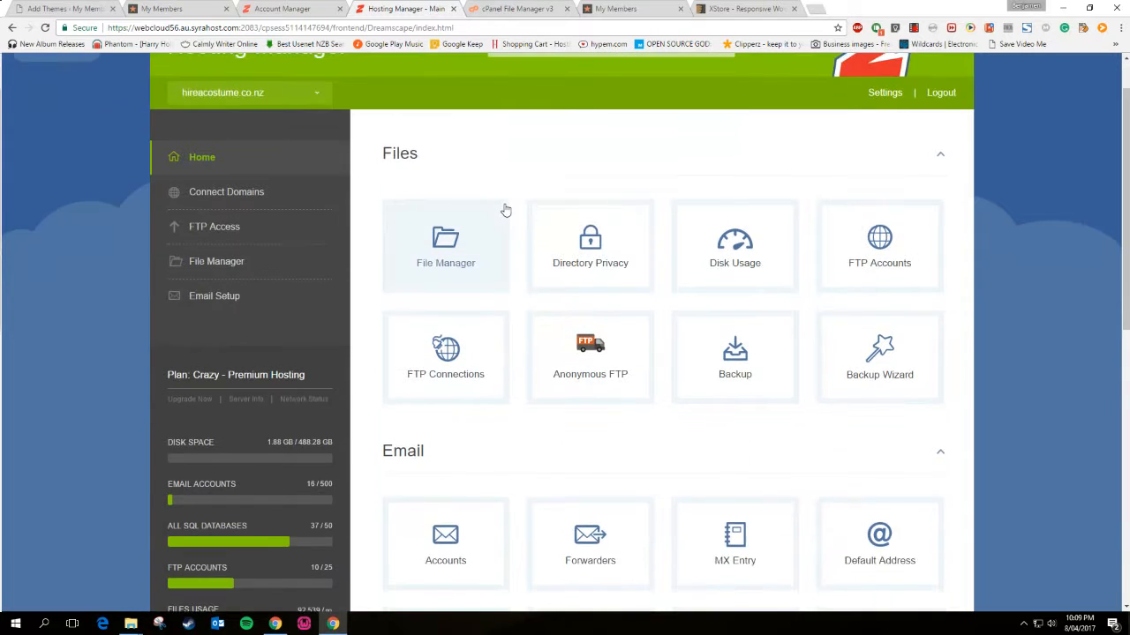
scroll(507, 208, down, 3)
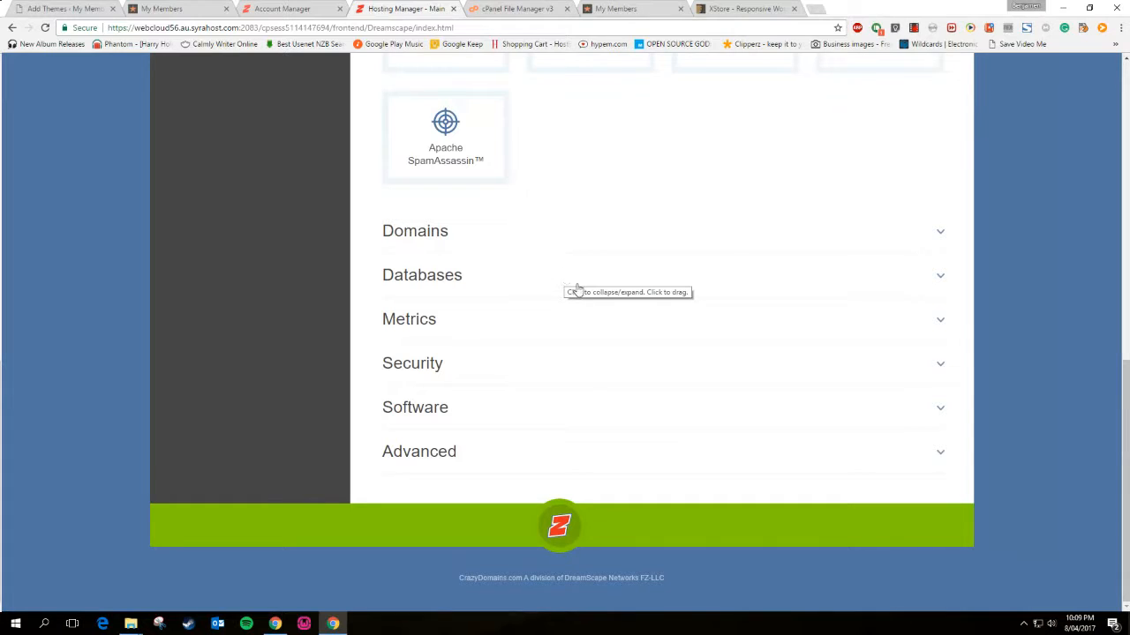
click(448, 460)
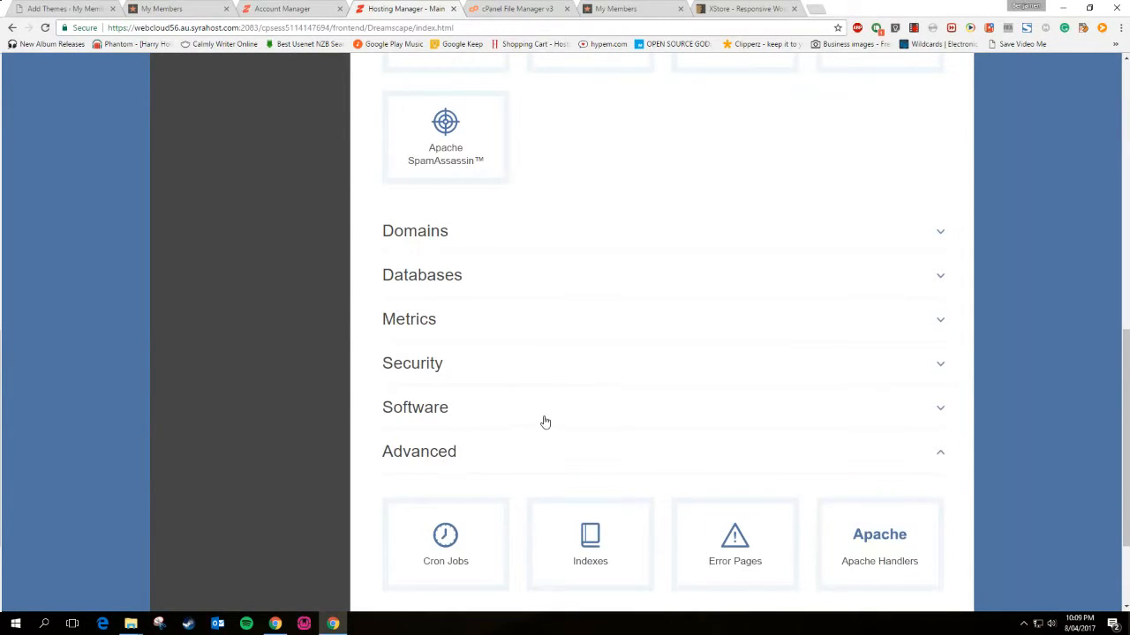
scroll(539, 417, down, 1)
scroll(534, 413, down, 1)
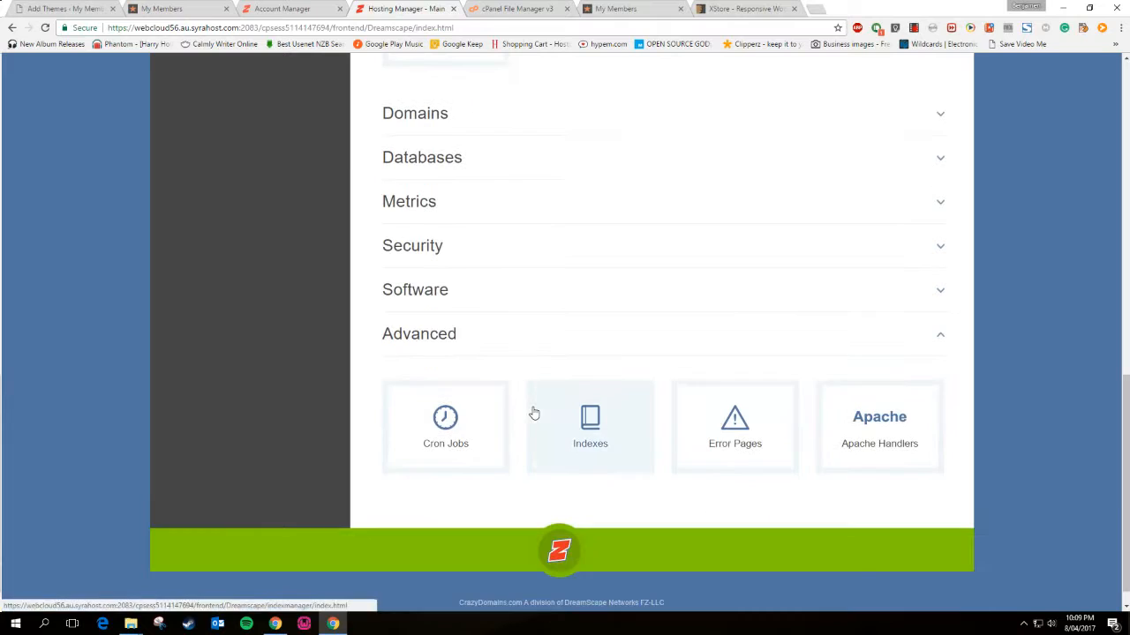
click(432, 293)
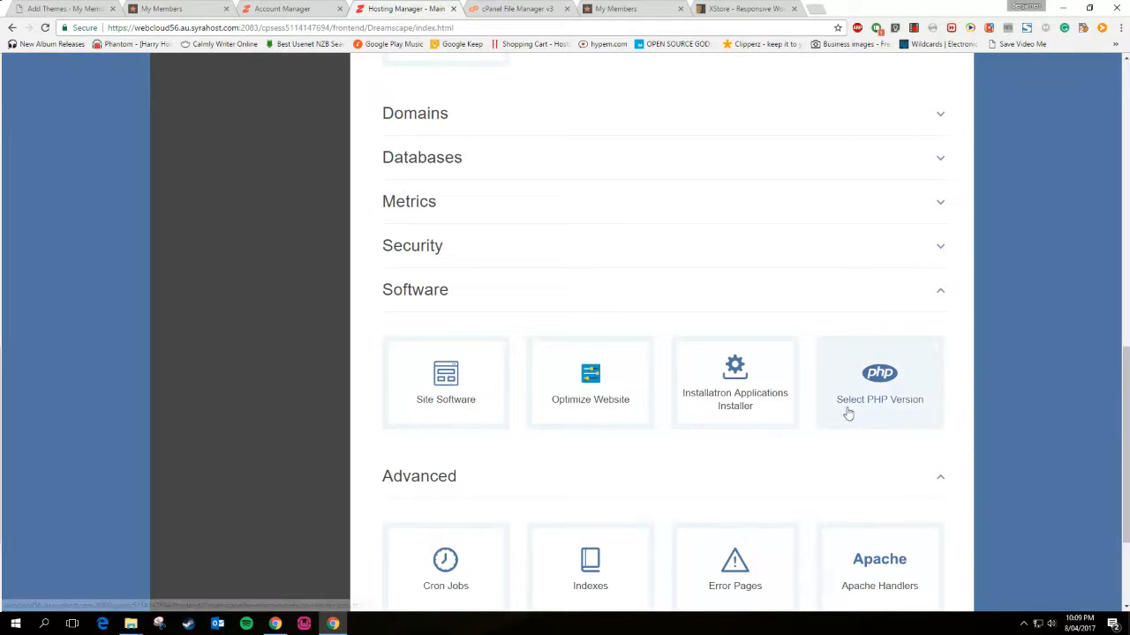
click(881, 386)
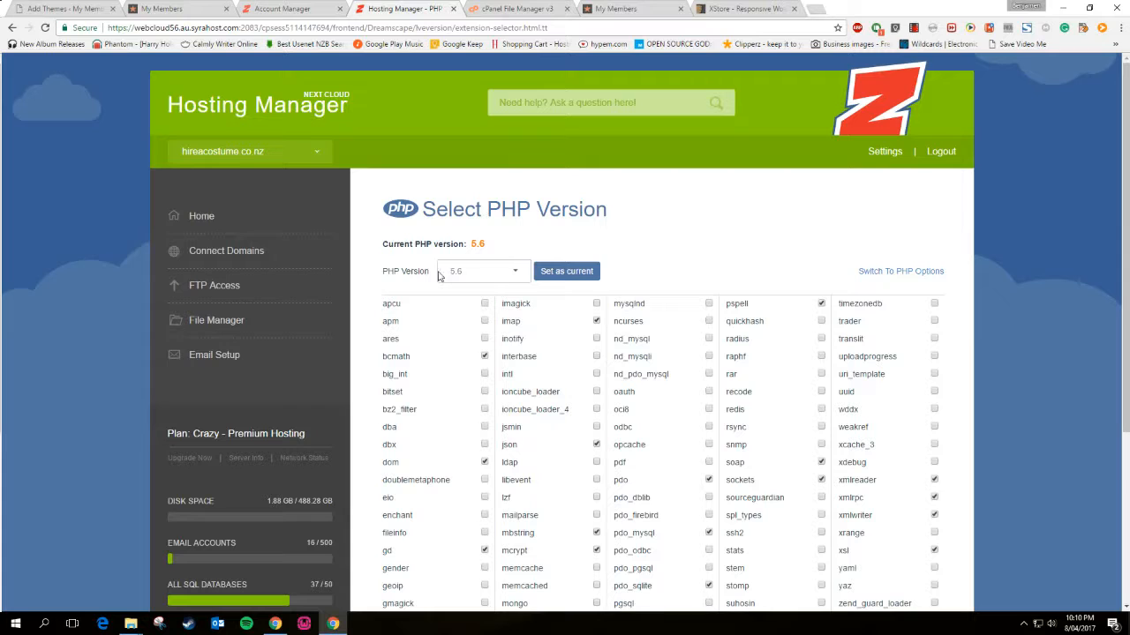
click(904, 275)
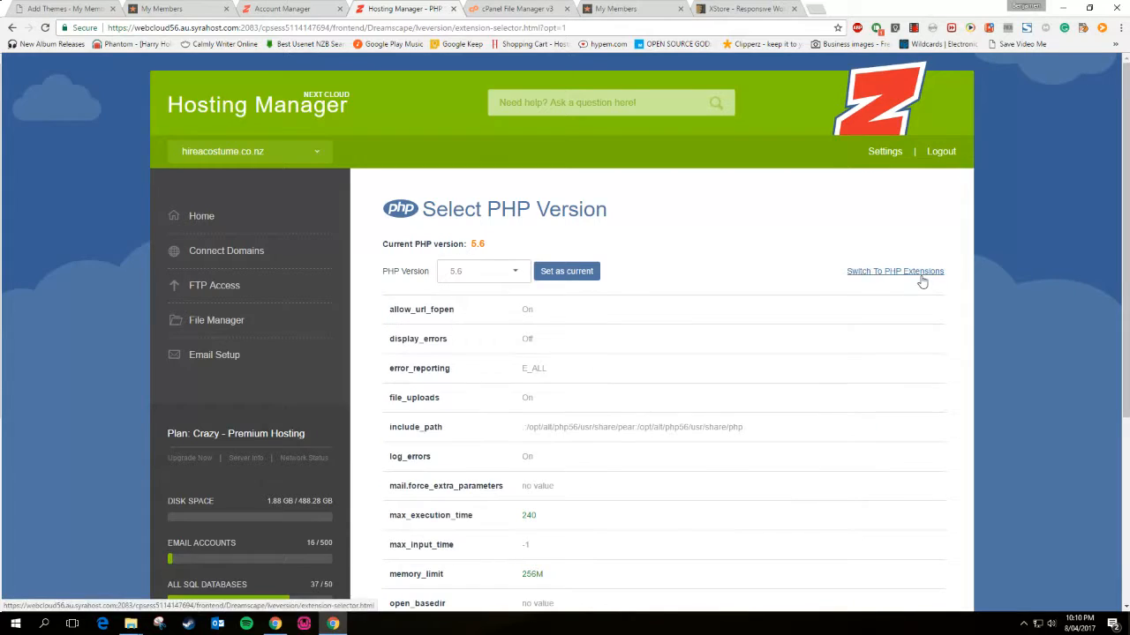
Set the upload_max_filesize PHP option to 128M and apply the value
scroll(814, 389, down, 4)
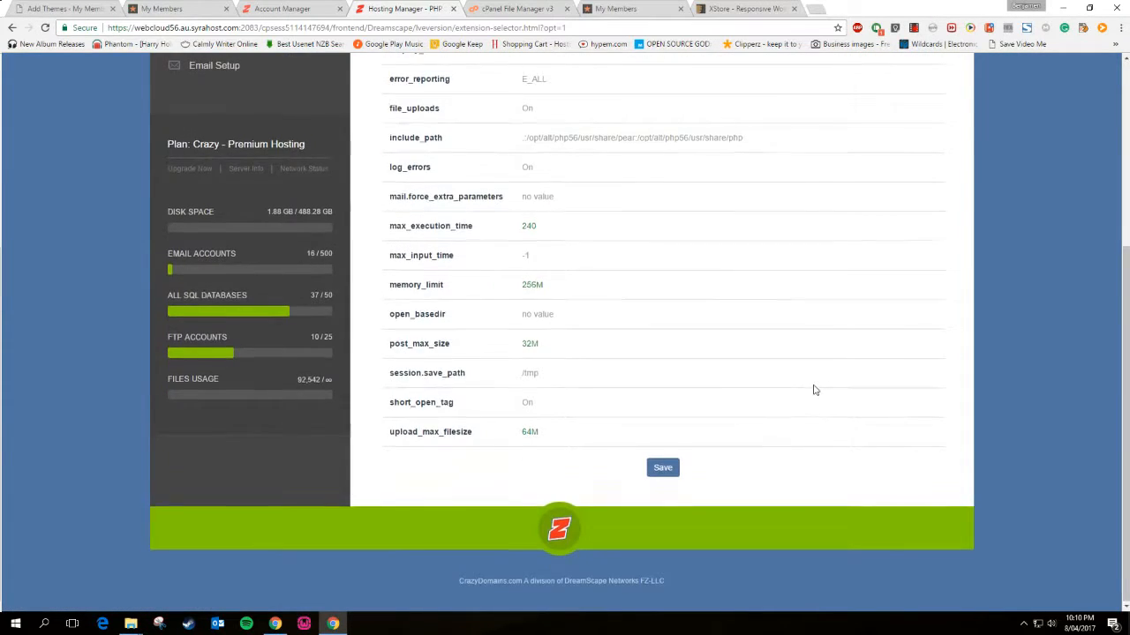
scroll(814, 390, up, 3)
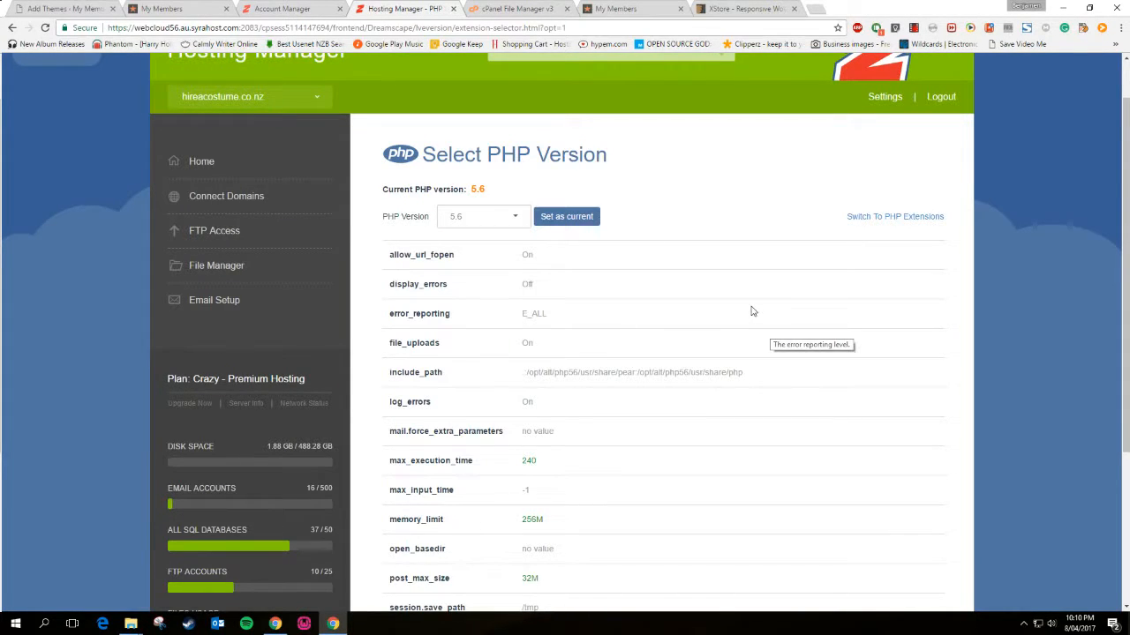
scroll(752, 311, up, 1)
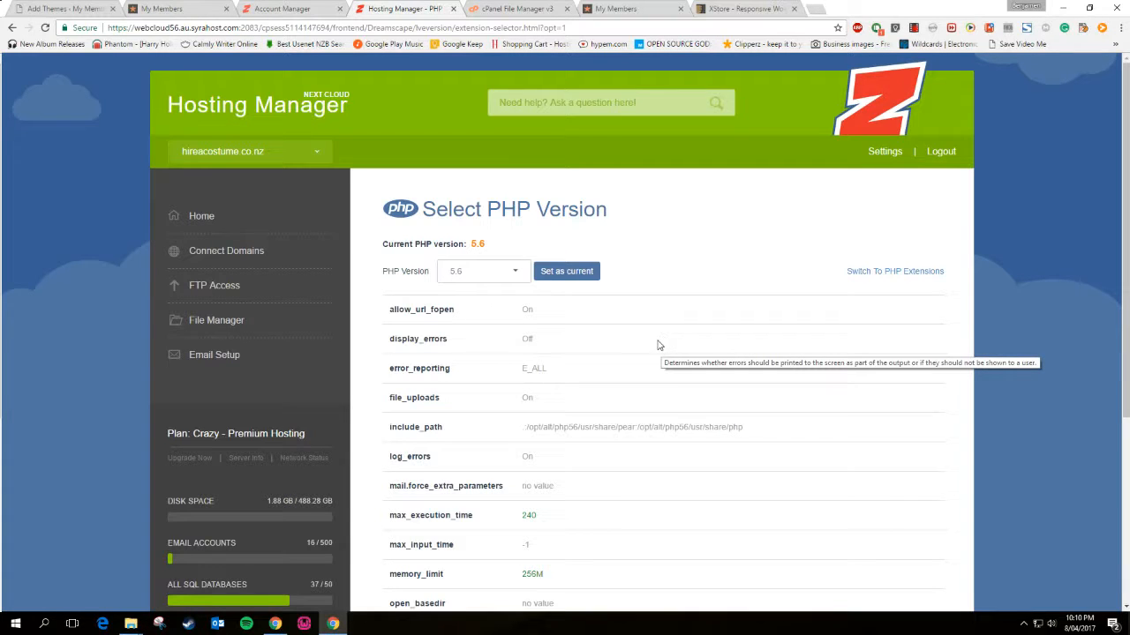
scroll(598, 320, down, 3)
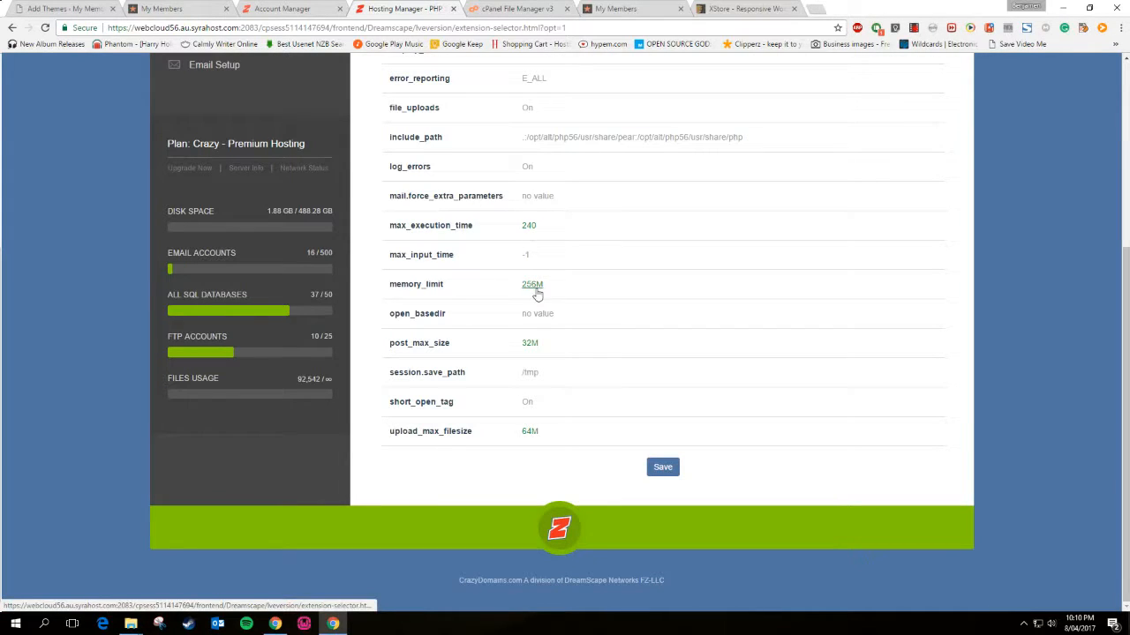
mouse_move(569, 287)
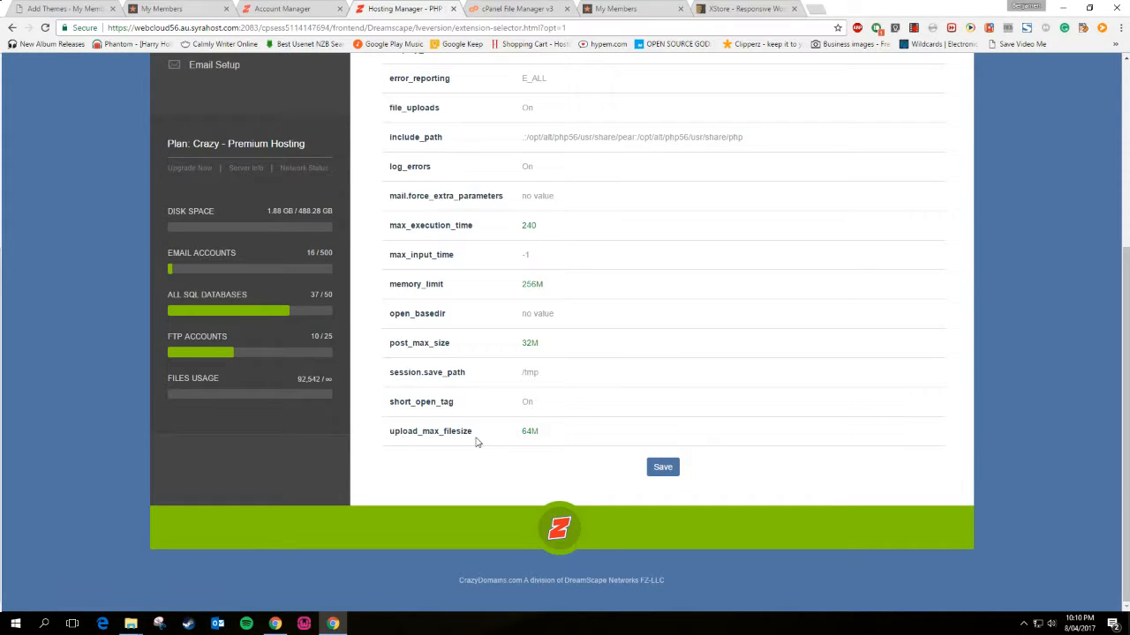
mouse_move(532, 436)
mouse_move(477, 438)
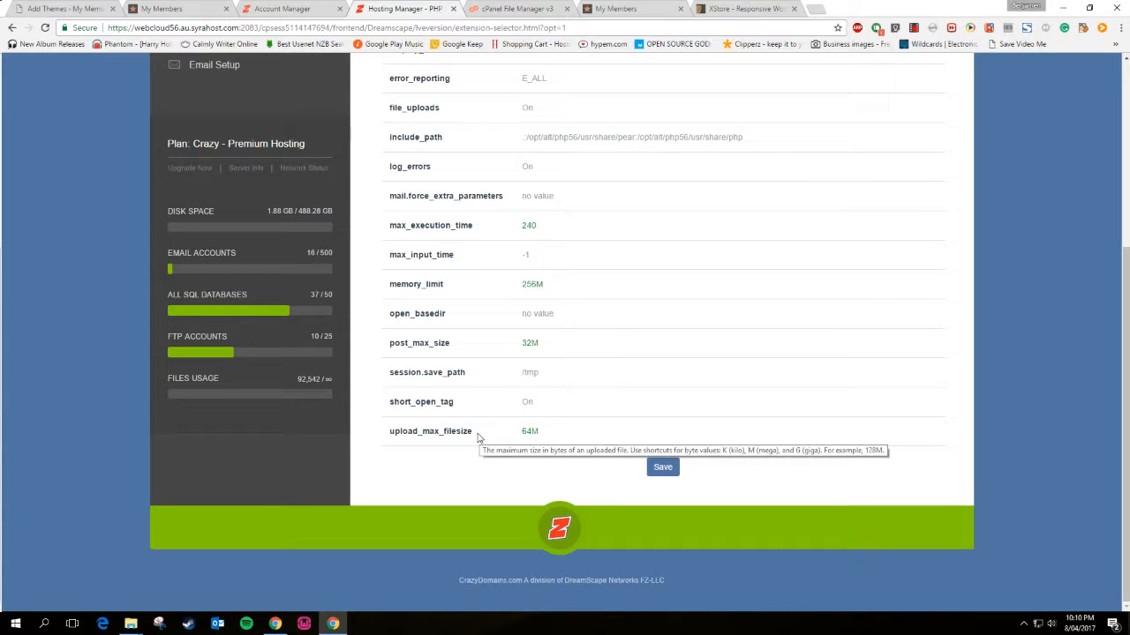
click(533, 434)
click(538, 434)
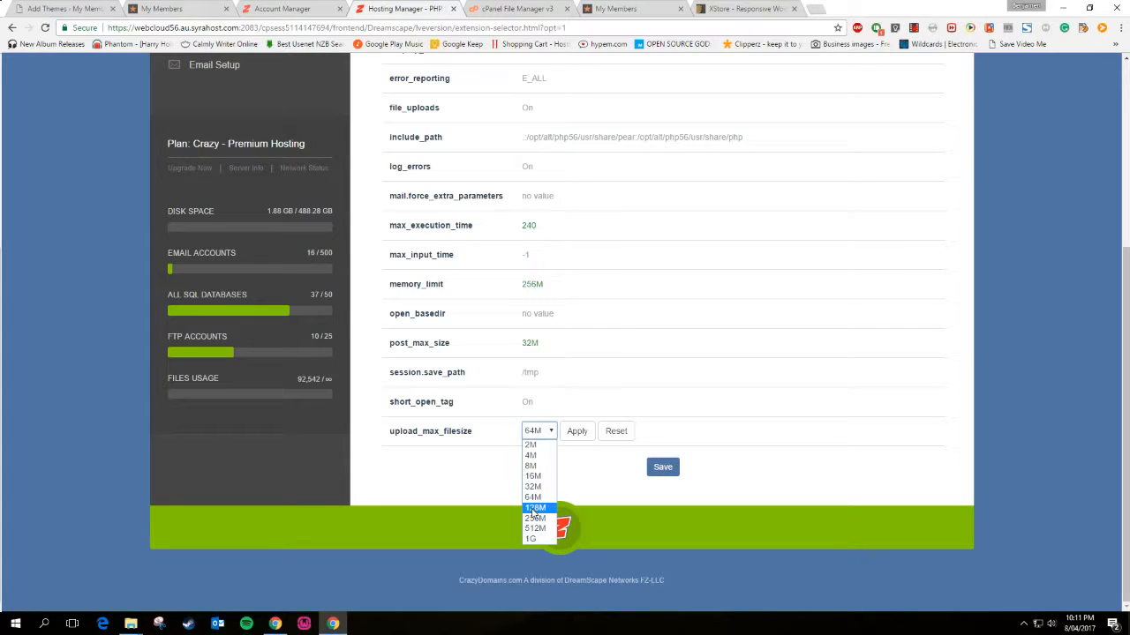
click(535, 509)
click(577, 431)
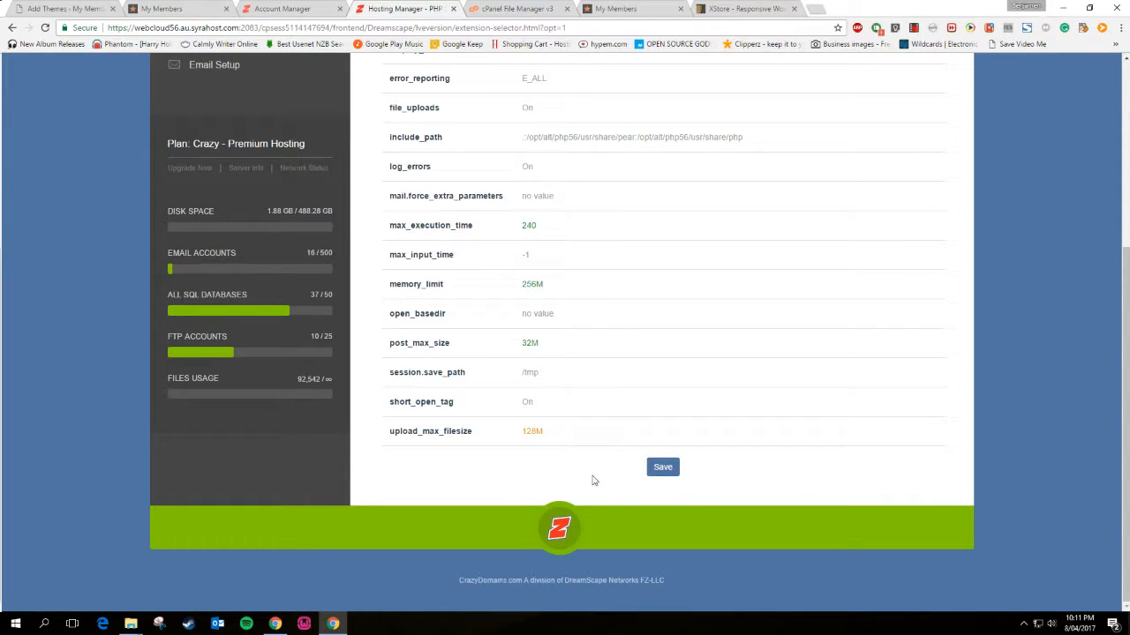
Open the memory_limit and post_max_size values for editing and look over the remaining PHP options
click(529, 287)
click(528, 344)
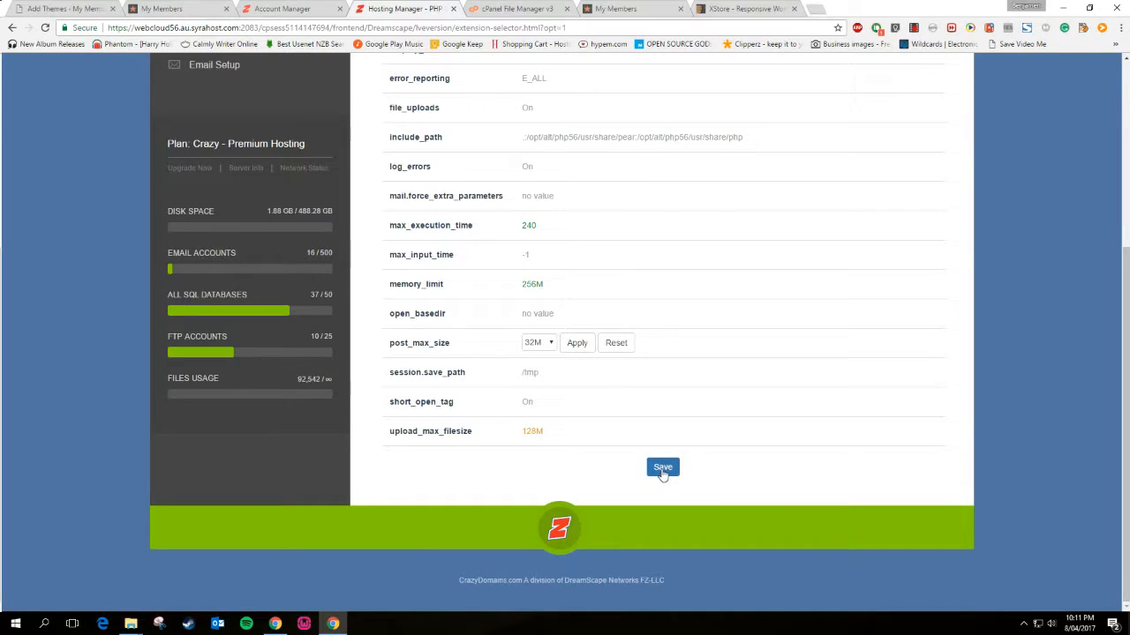
scroll(663, 475, up, 5)
scroll(663, 472, down, 5)
scroll(633, 454, up, 4)
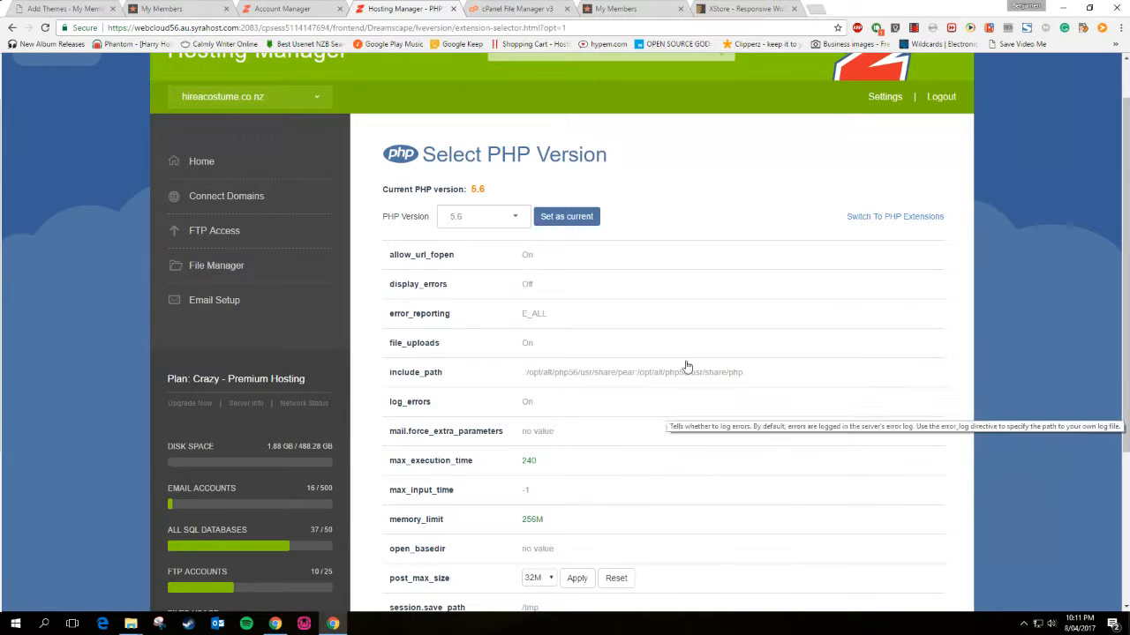
scroll(596, 488, down, 5)
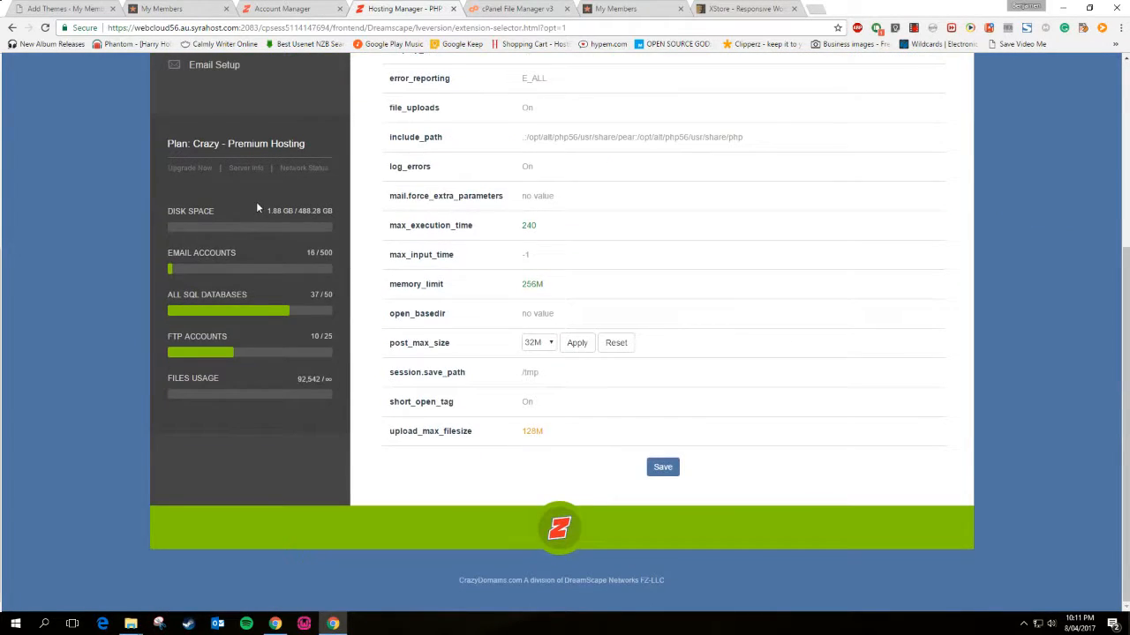
Return to the WordPress theme upload form, view the file selection and close it without choosing a file
click(176, 8)
click(84, 8)
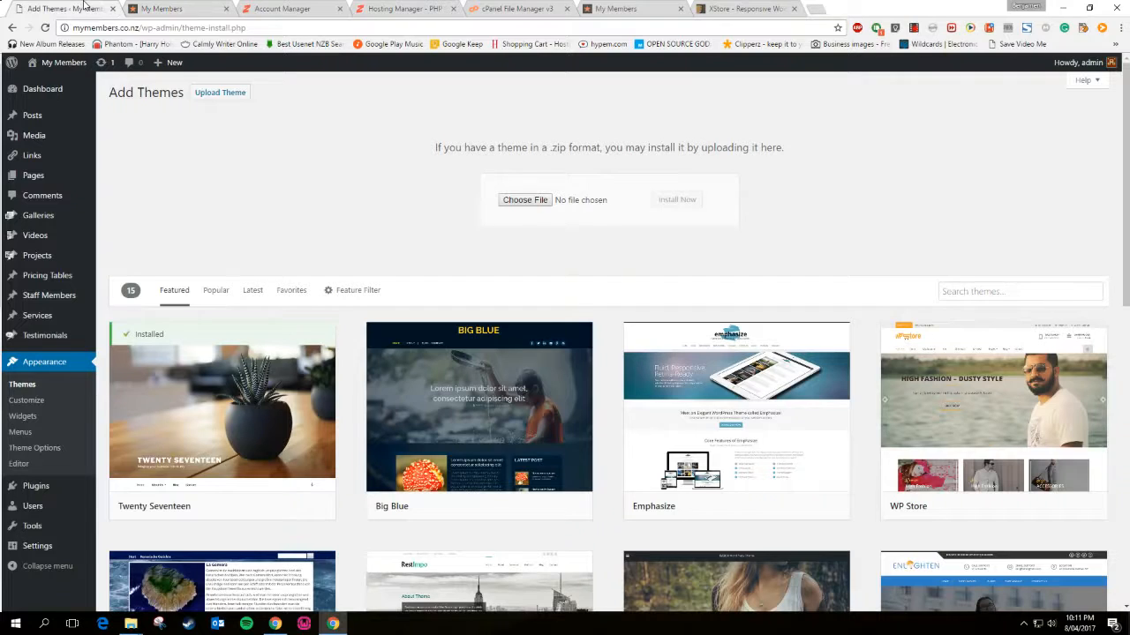
click(526, 201)
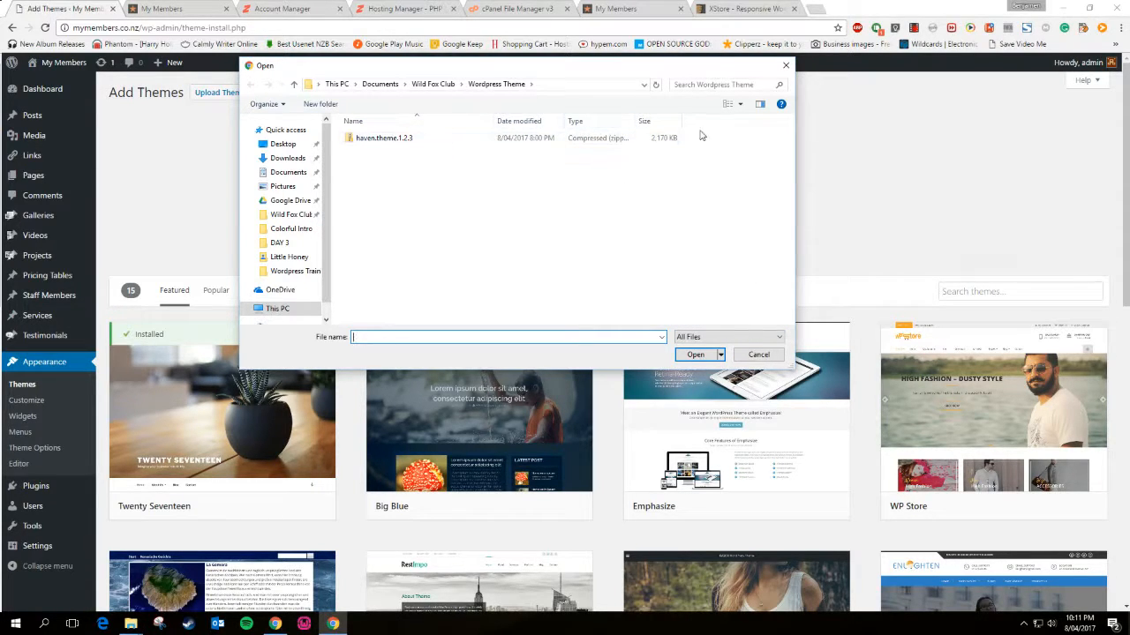
click(757, 355)
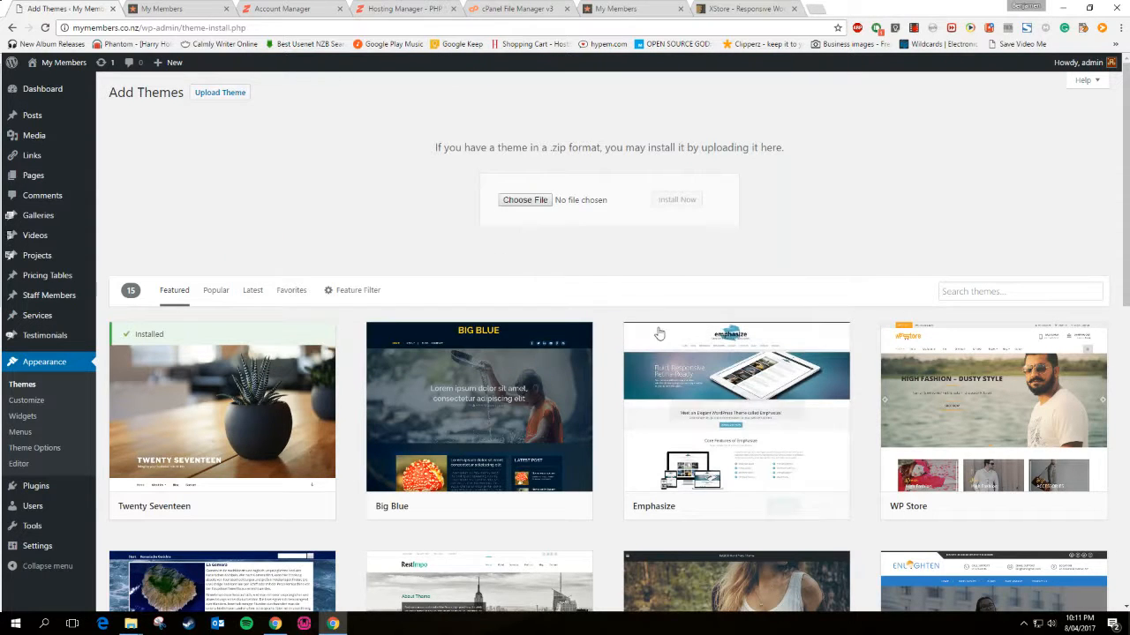
Switch to the cPanel File Manager and open the mymembers.co.nz folder inside public_html
click(424, 9)
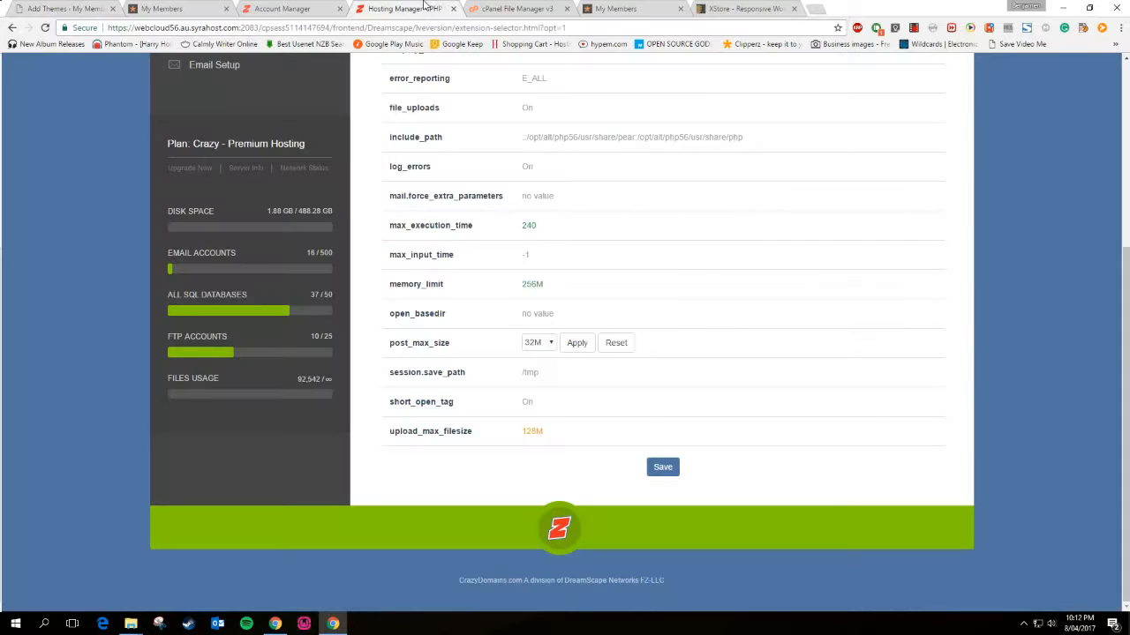
key(ctrl+Tab)
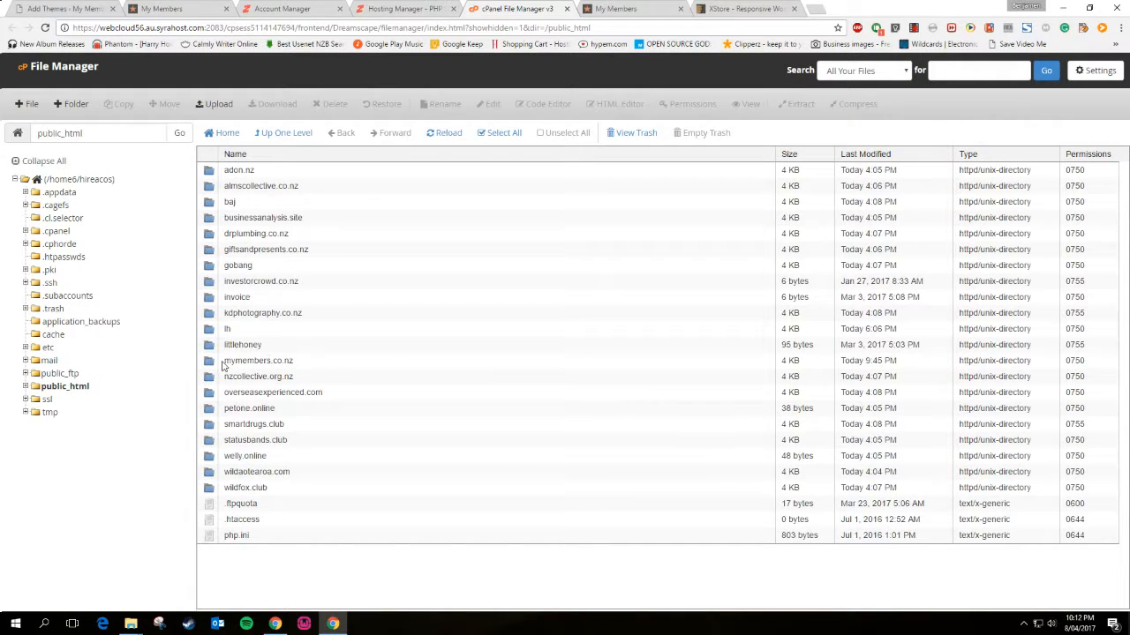
click(311, 360)
click(242, 362)
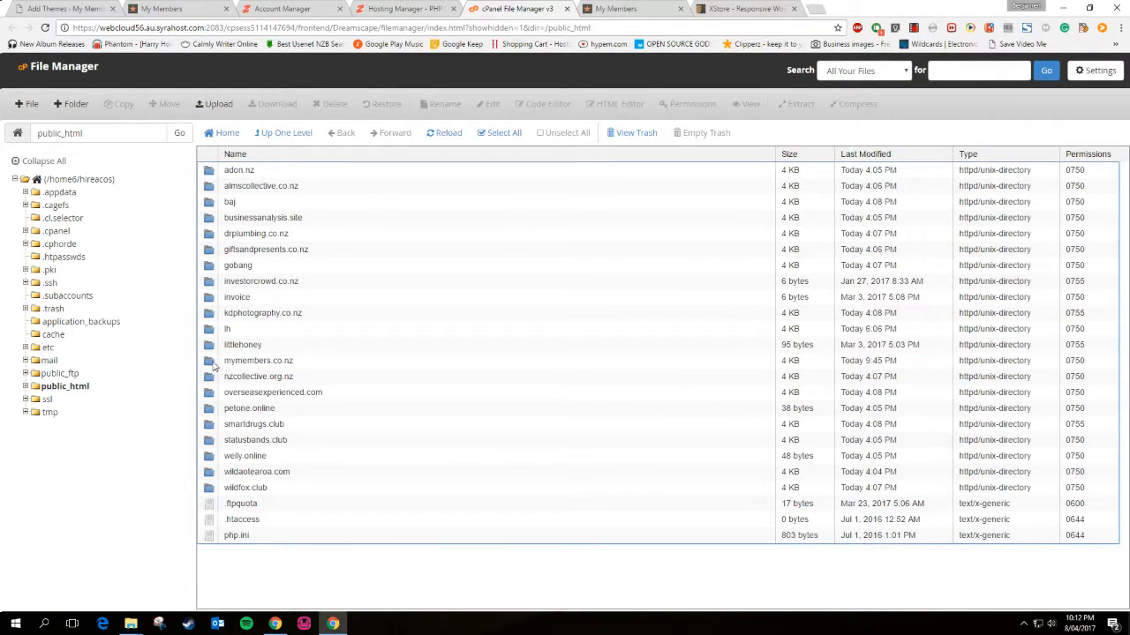
double_click(209, 362)
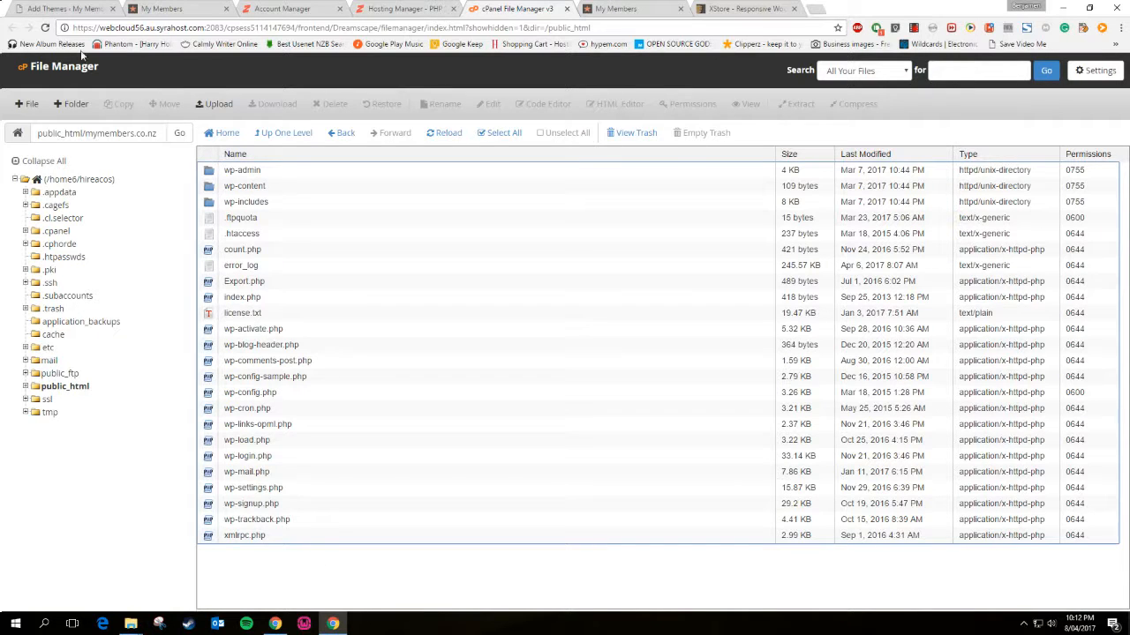
Glance at the live My Members site, then open the wp-content/themes folder in the File Manager
click(169, 8)
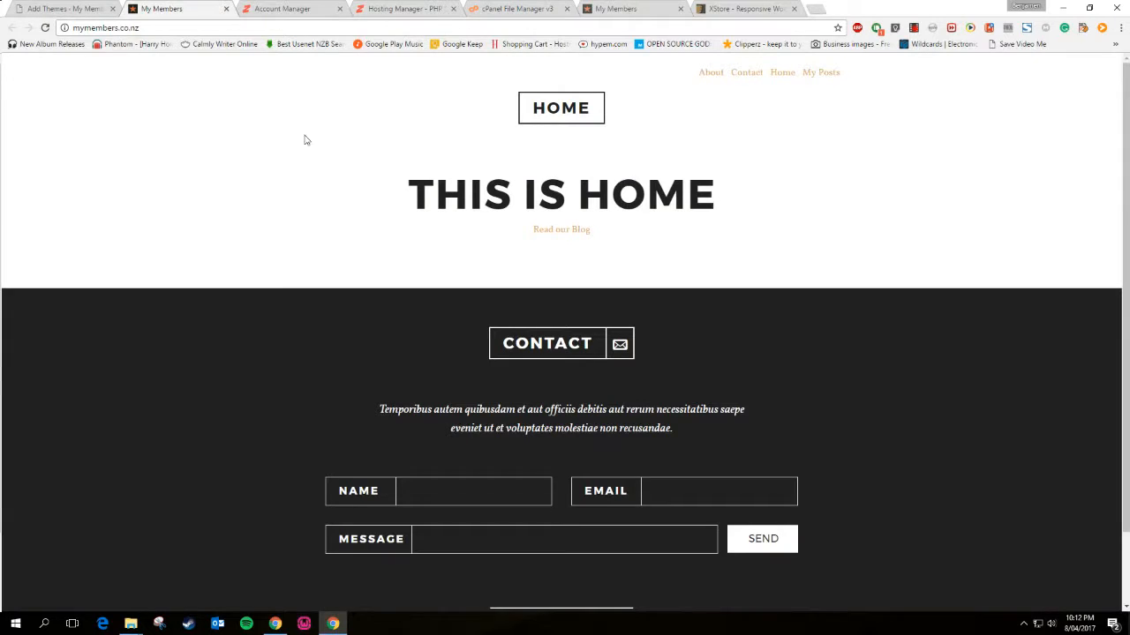
click(423, 8)
click(515, 8)
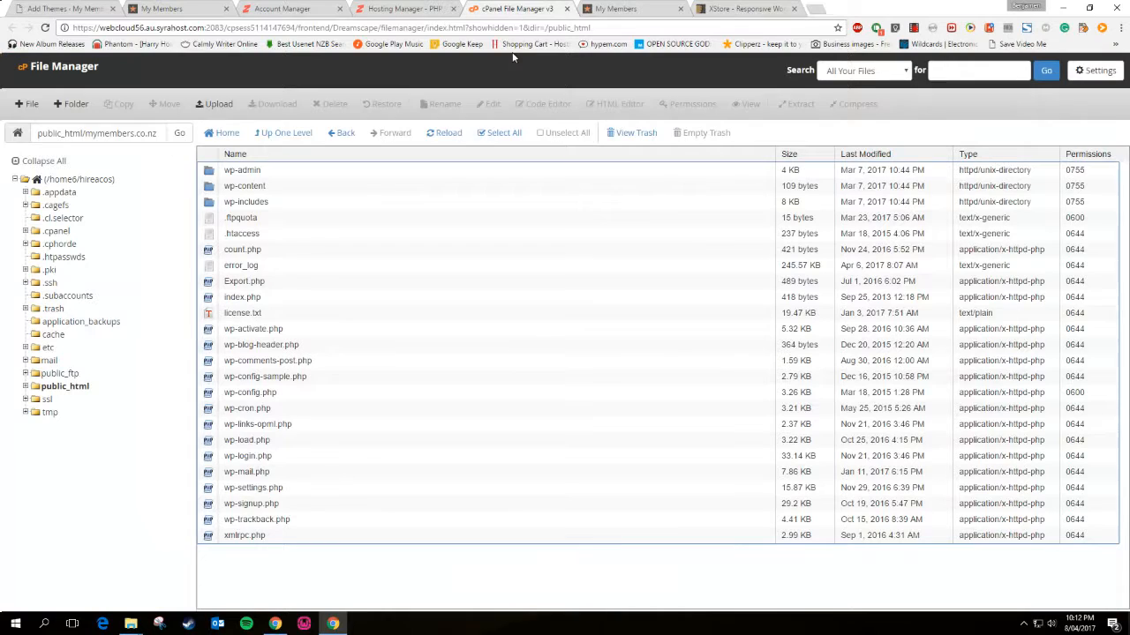
double_click(221, 187)
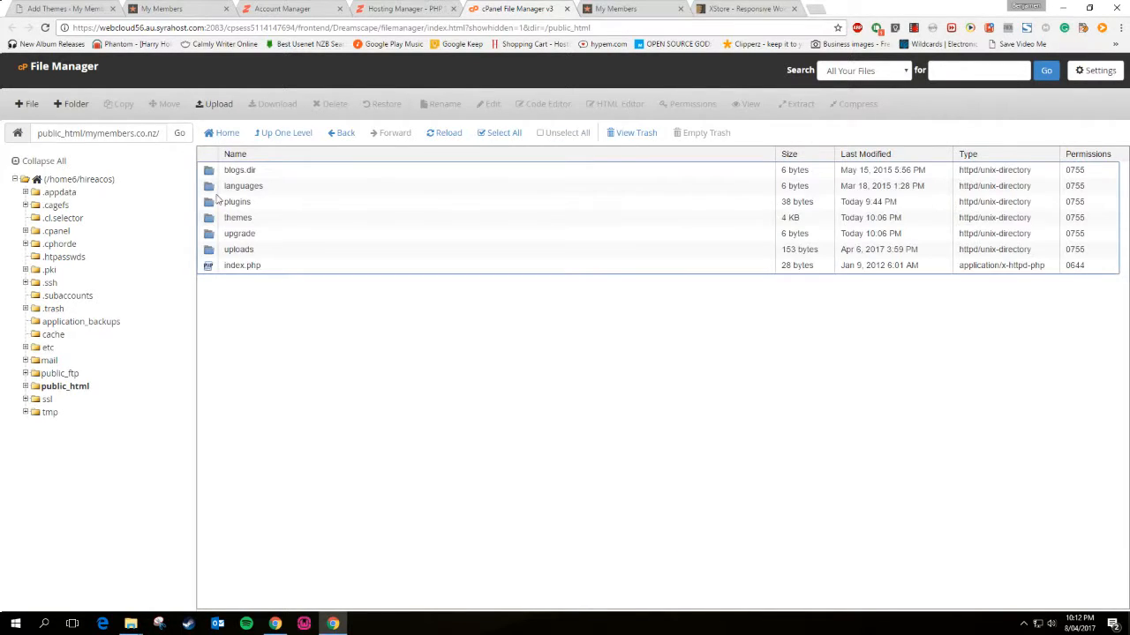
double_click(210, 221)
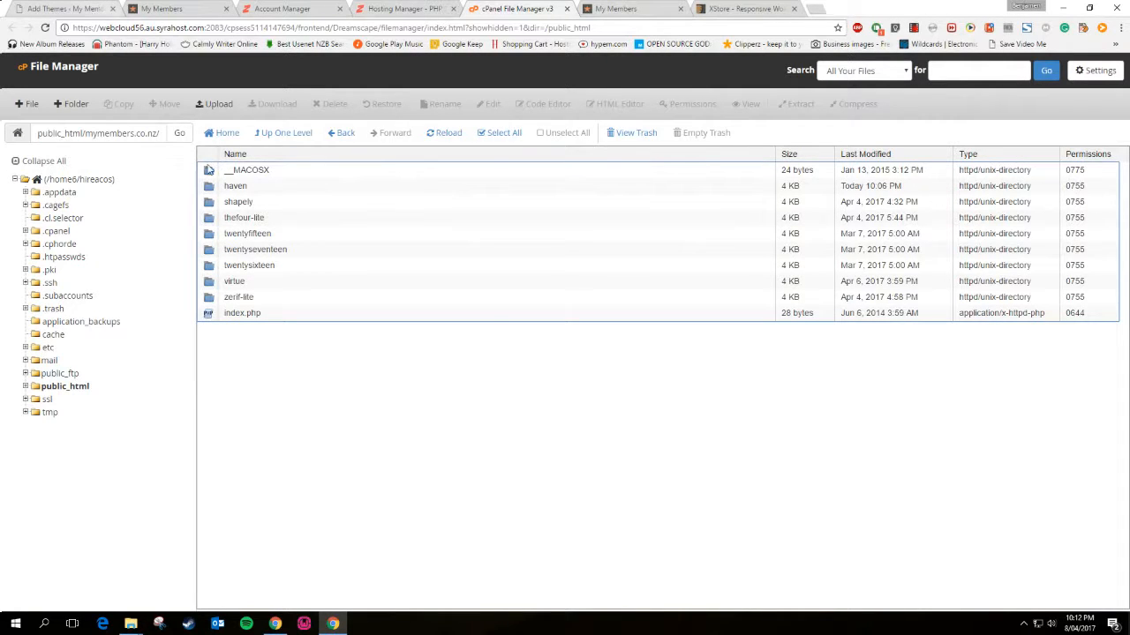
Move the __MACOSX folder in the themes directory to the trash
click(210, 170)
click(330, 104)
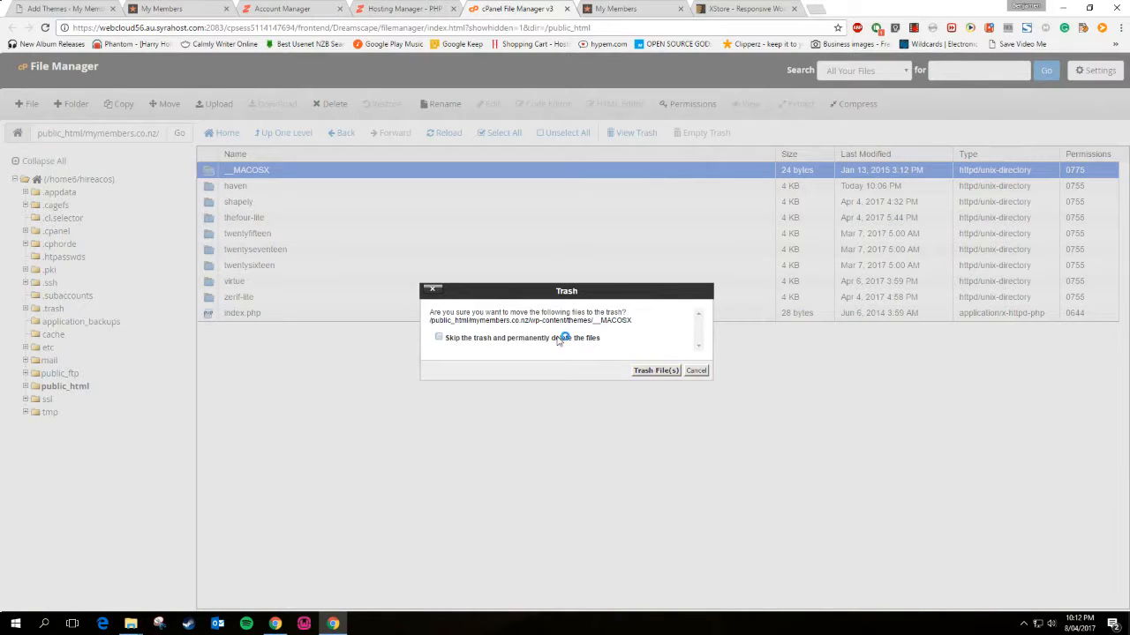
click(640, 372)
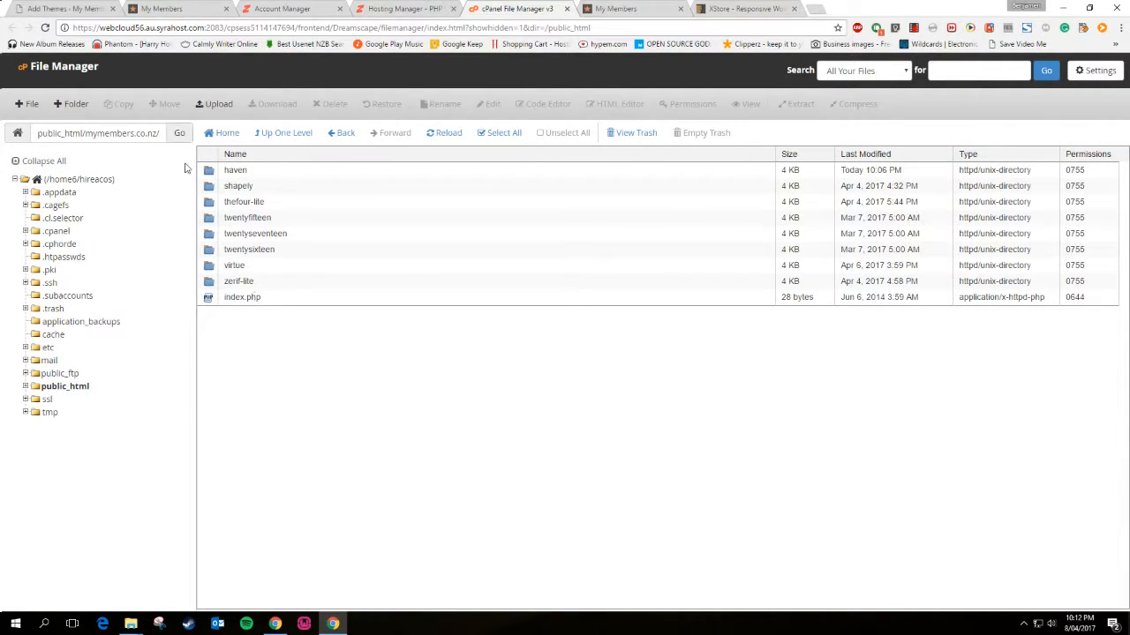
Compare the installed themes in WordPress with the theme folders in the File Manager
click(67, 8)
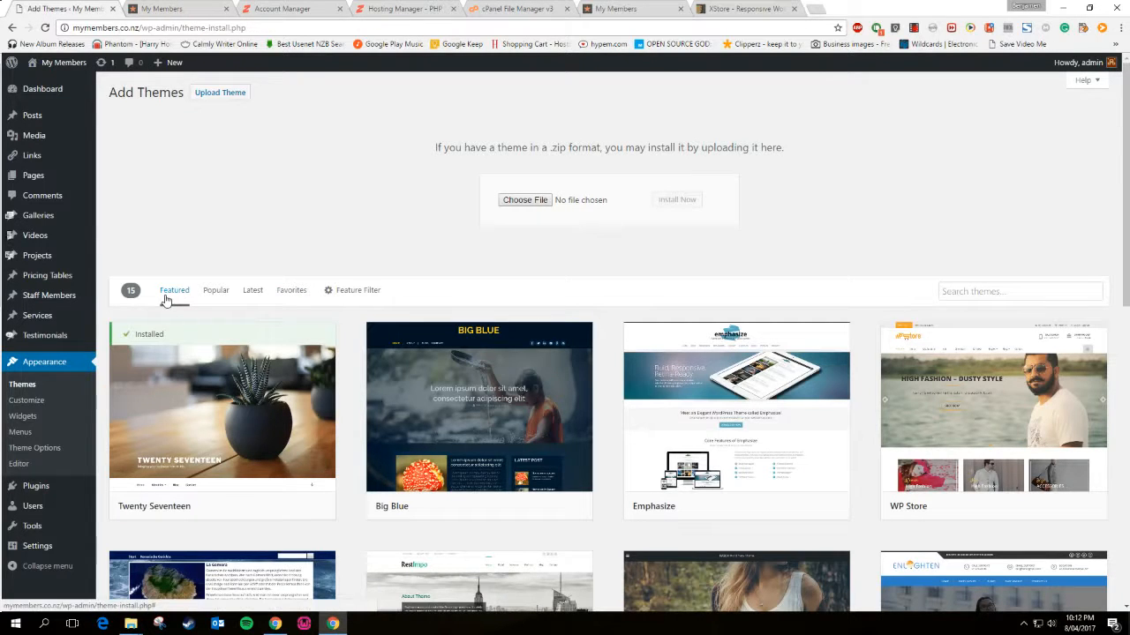
click(24, 386)
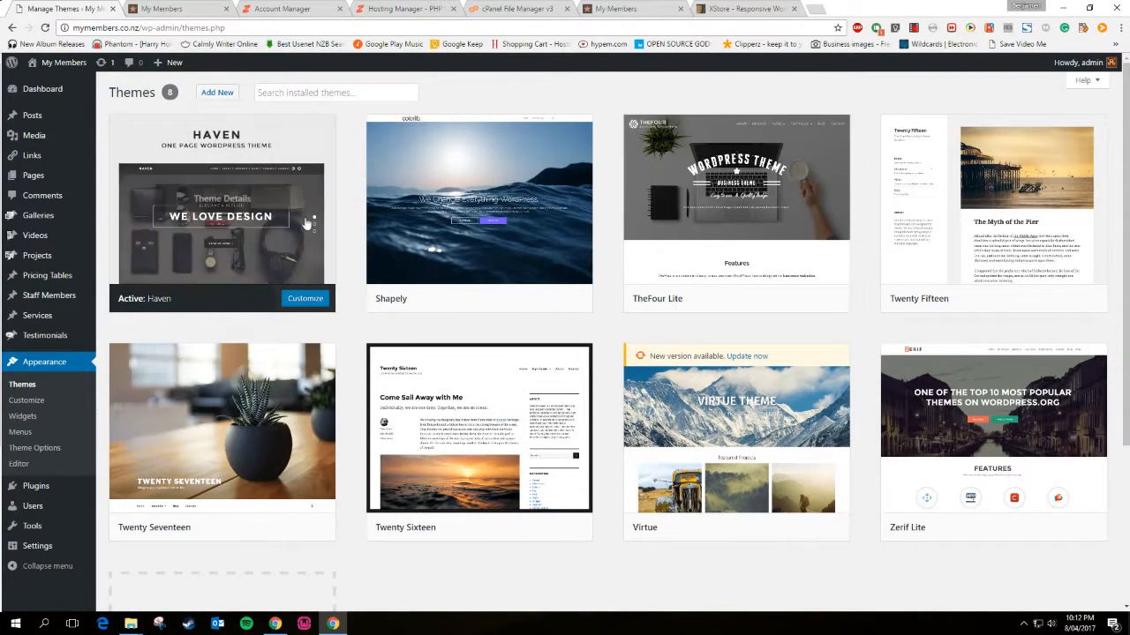
click(491, 8)
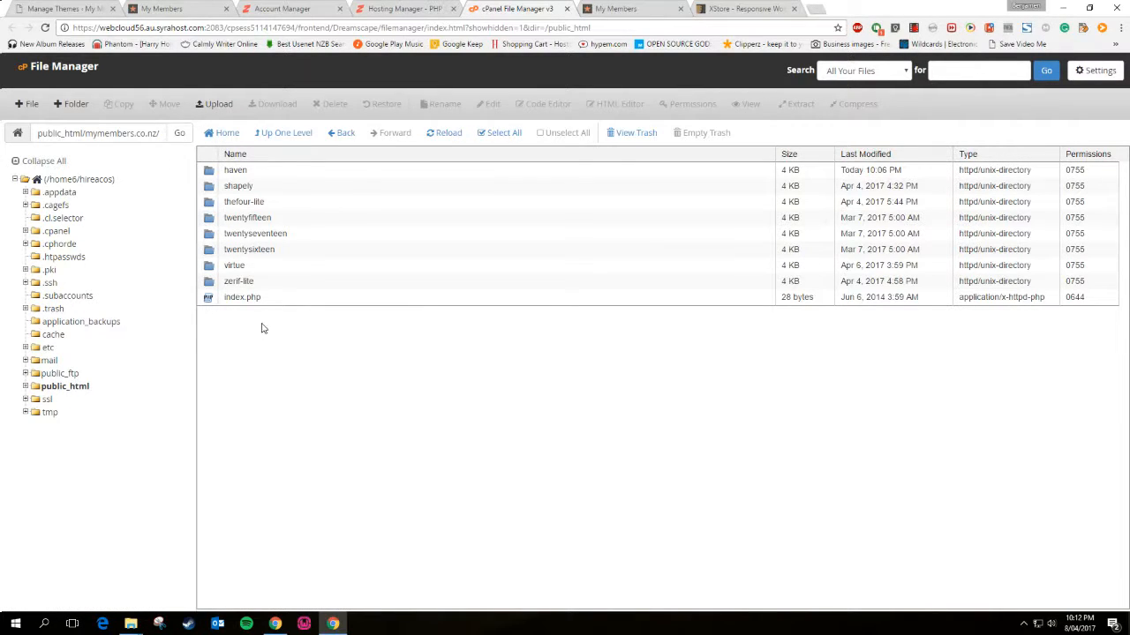
Review the installed themes in WordPress and glance at the PHP options in the Hosting Manager
click(84, 8)
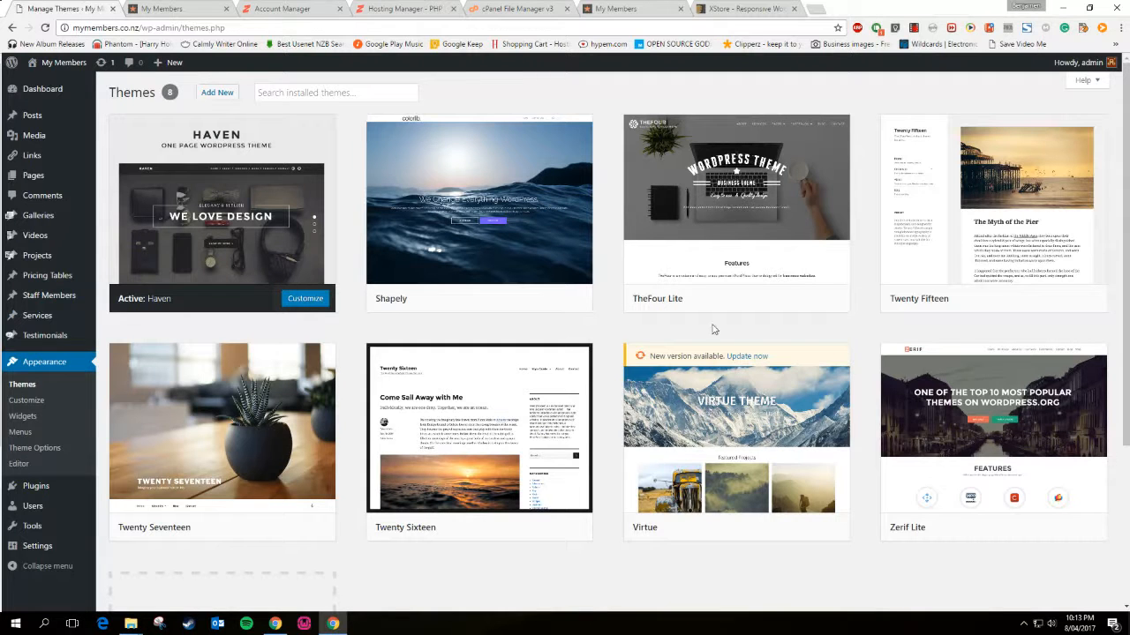
mouse_move(906, 454)
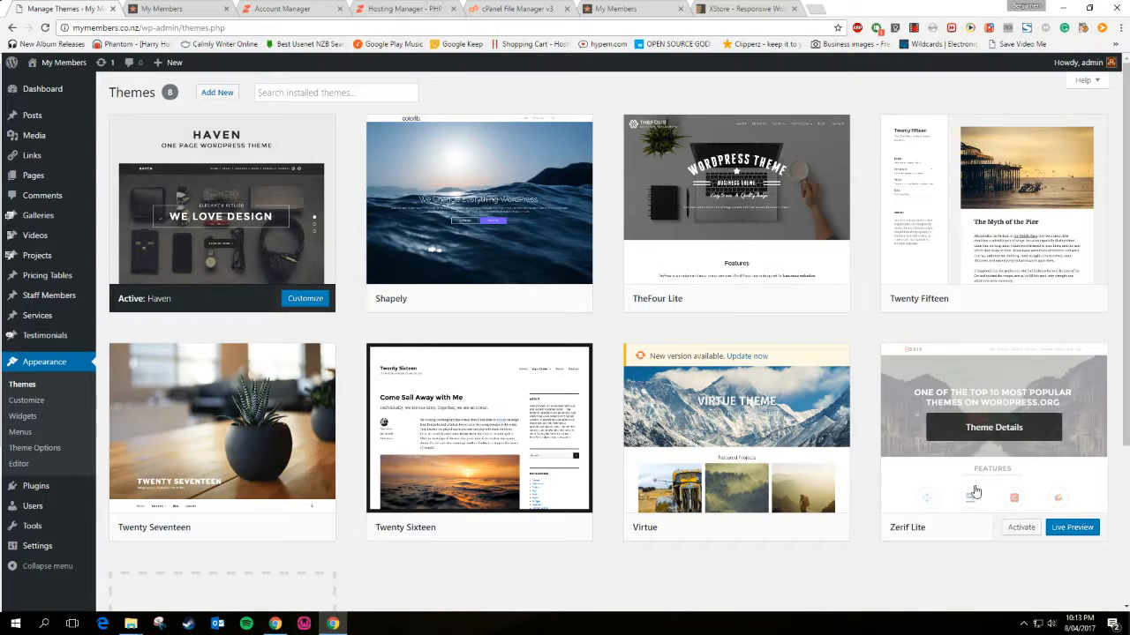
click(401, 8)
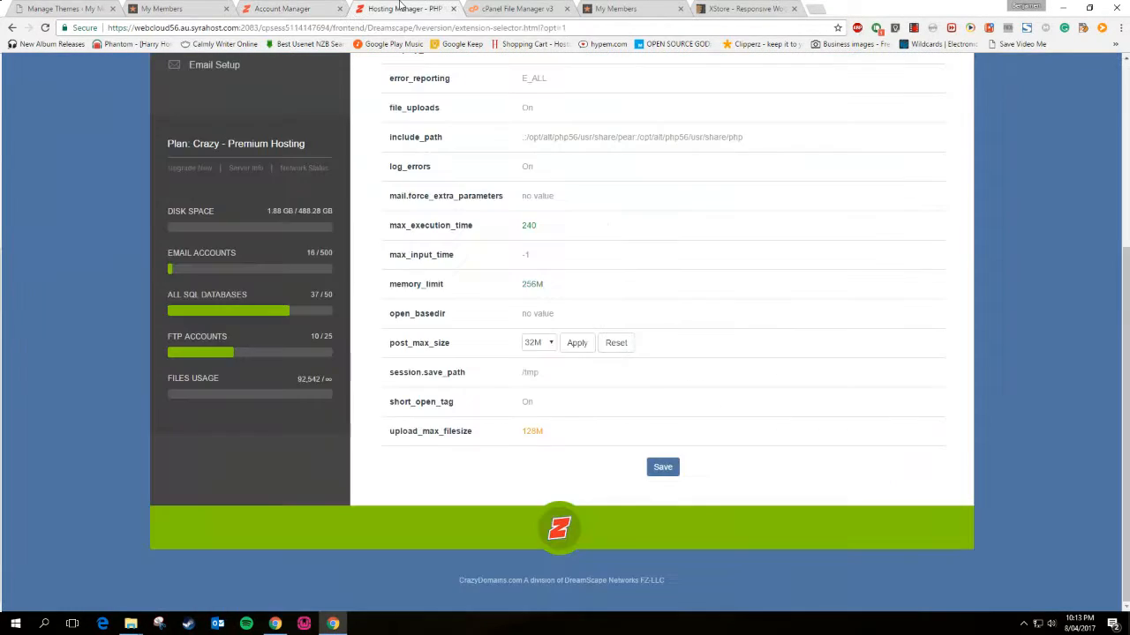
Open the File Manager's upload page for the wp-content/themes folder and check the maximum file size allowed
click(500, 8)
click(214, 104)
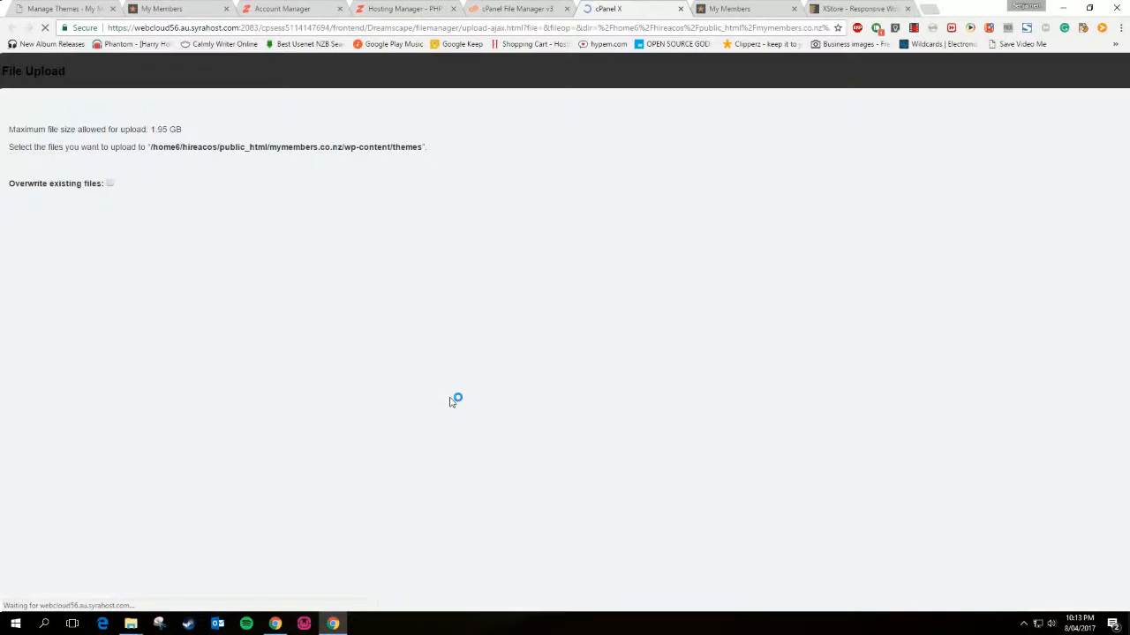
drag(142, 130, 196, 131)
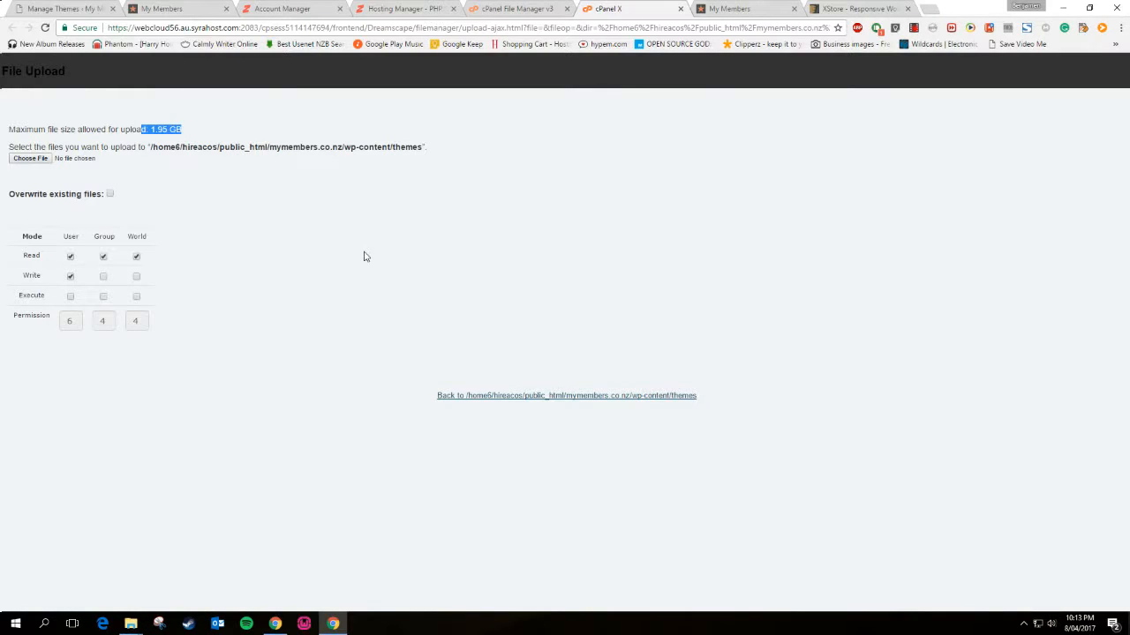
click(130, 132)
drag(120, 131, 216, 132)
click(262, 238)
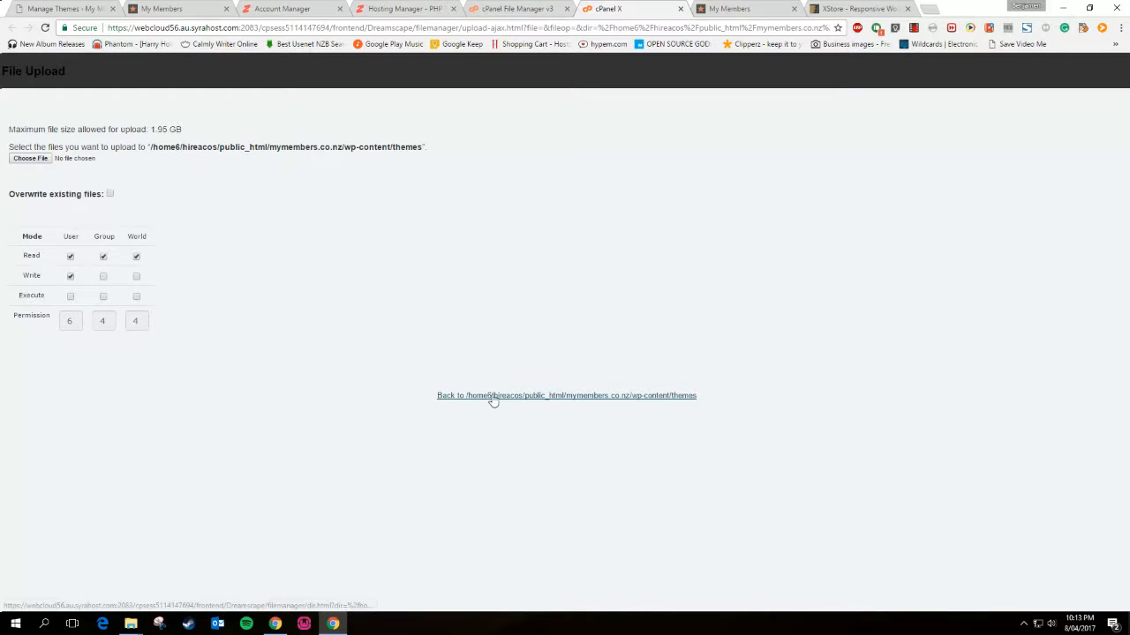
Select the zerif-lite folder in the File Manager, then return to the installed themes in WordPress
click(497, 10)
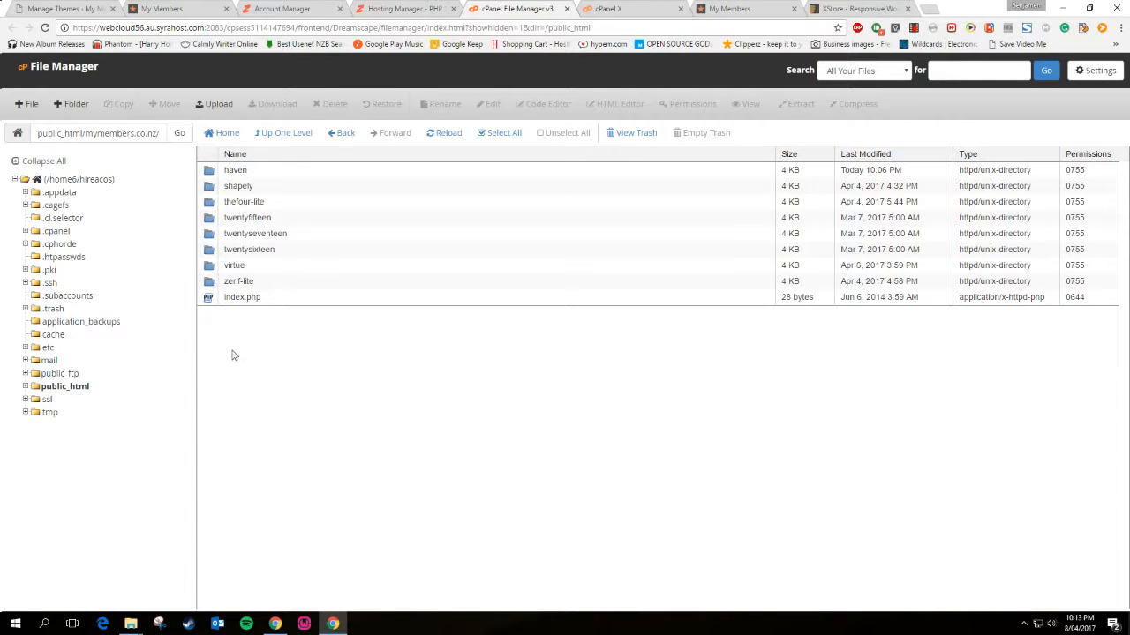
click(208, 285)
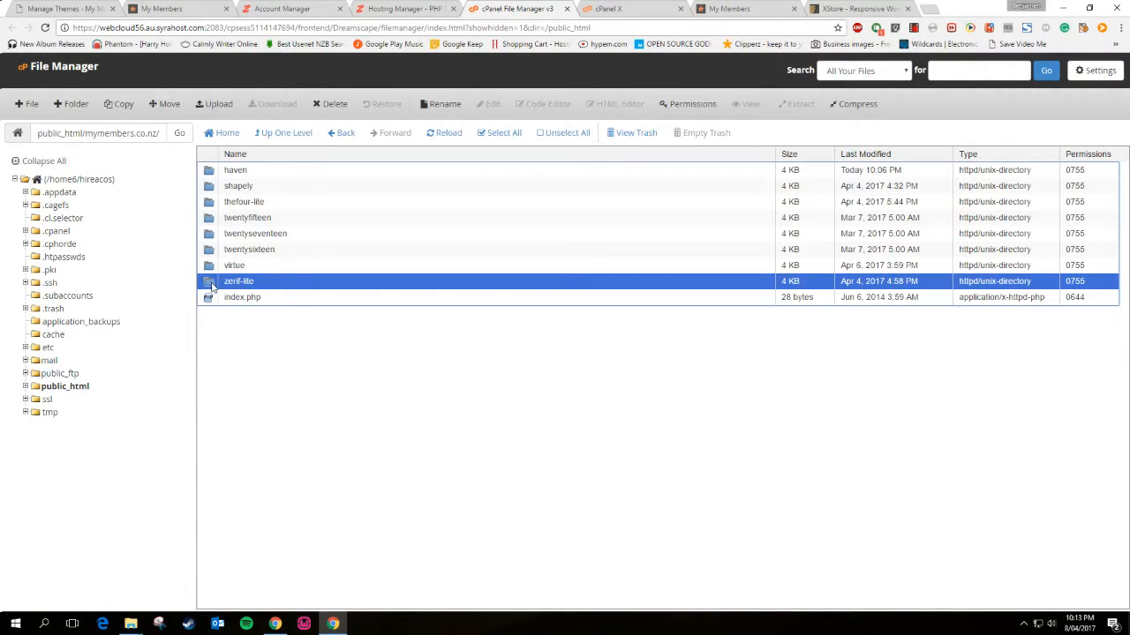
click(63, 7)
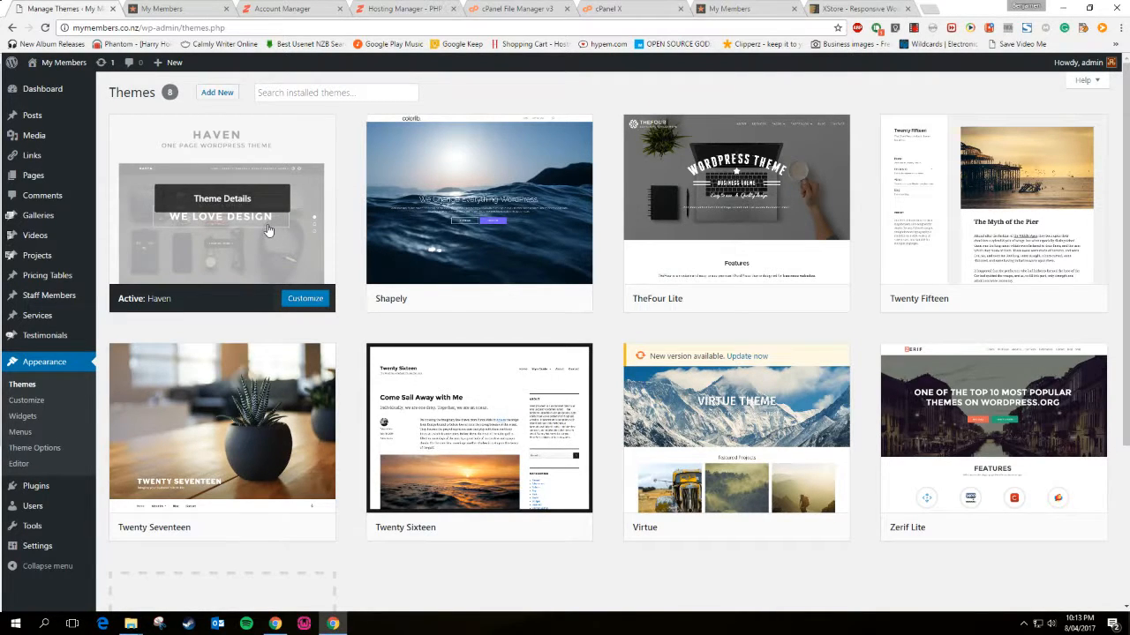
Look over the live My Members homepage from the heading to the footer
key(ctrl+Tab)
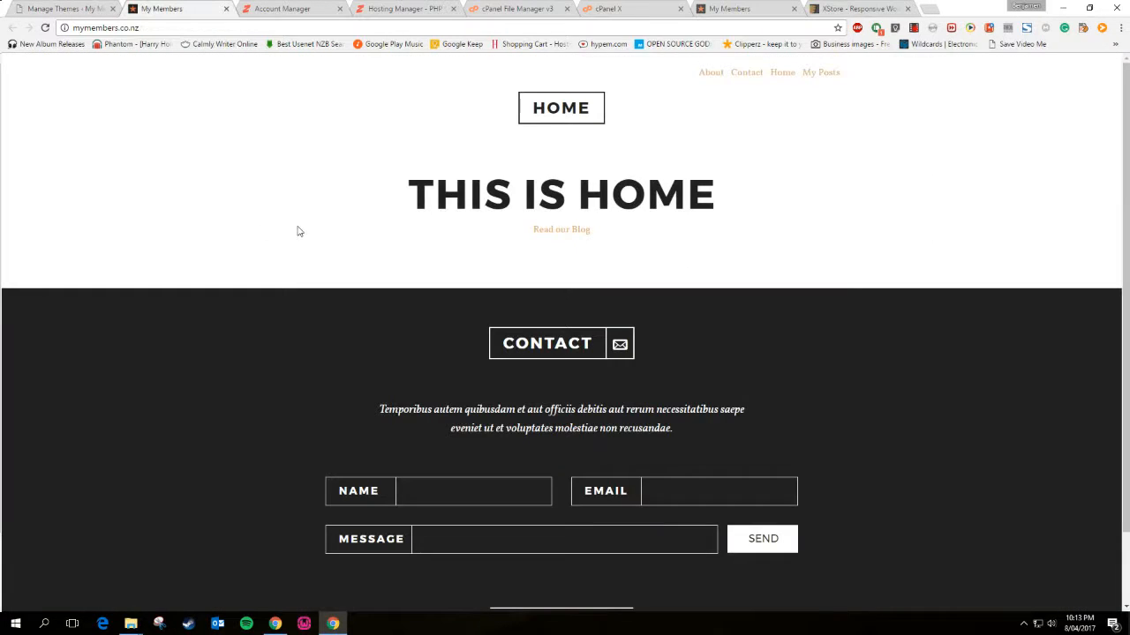
scroll(458, 489, down, 1)
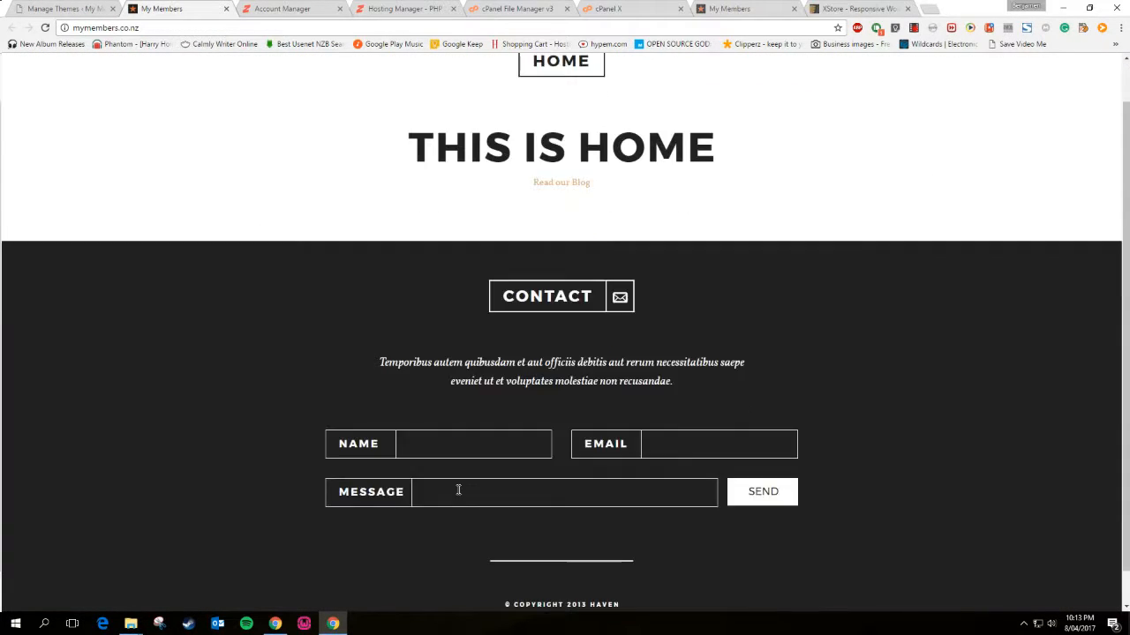
scroll(456, 494, up, 1)
Open the Customizer for the Haven theme and look into its Site Identity and Menus sections
click(80, 6)
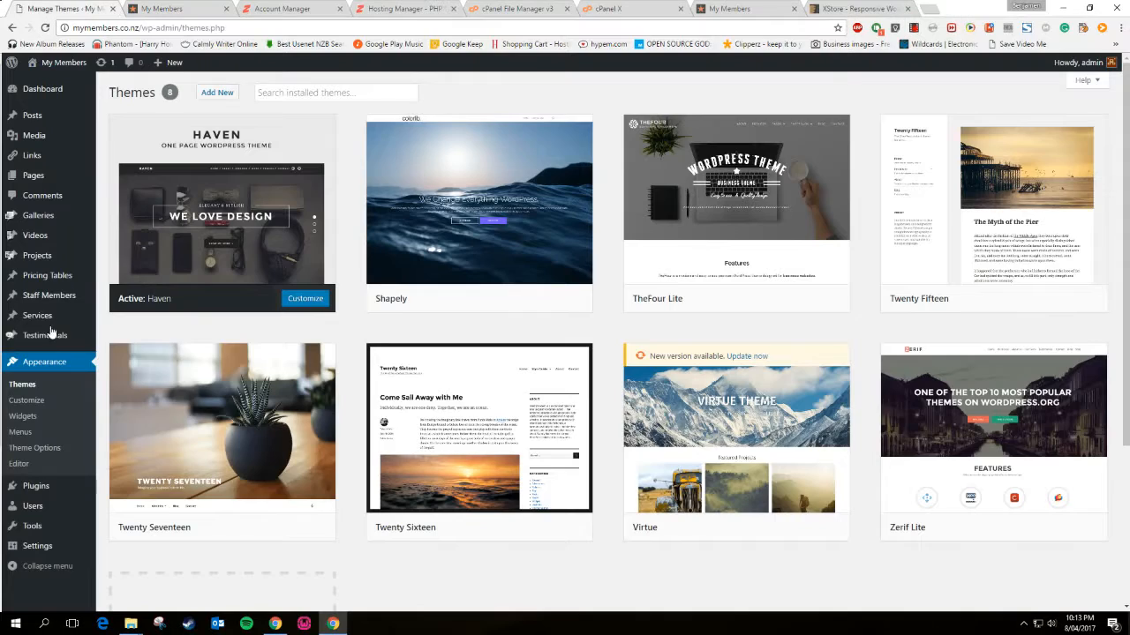
click(29, 402)
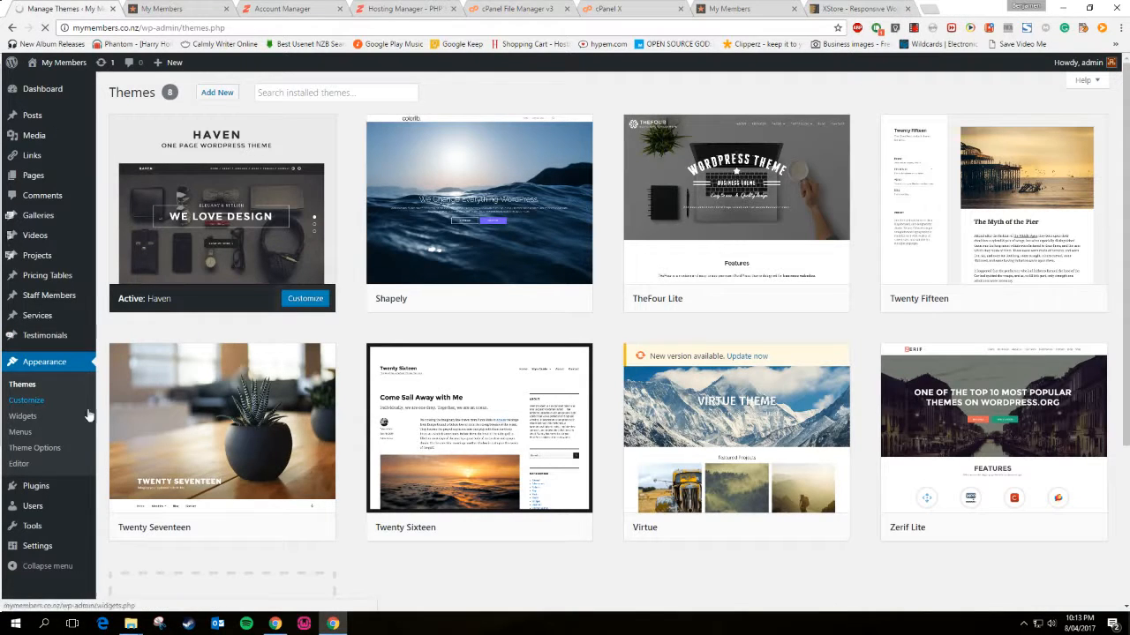
click(131, 7)
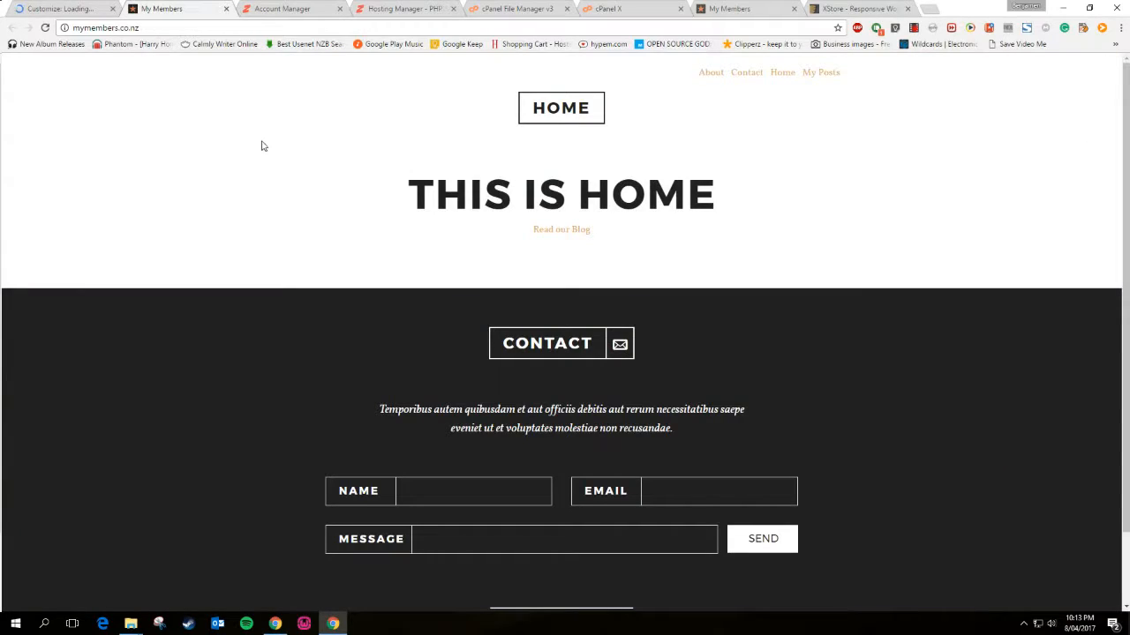
click(59, 8)
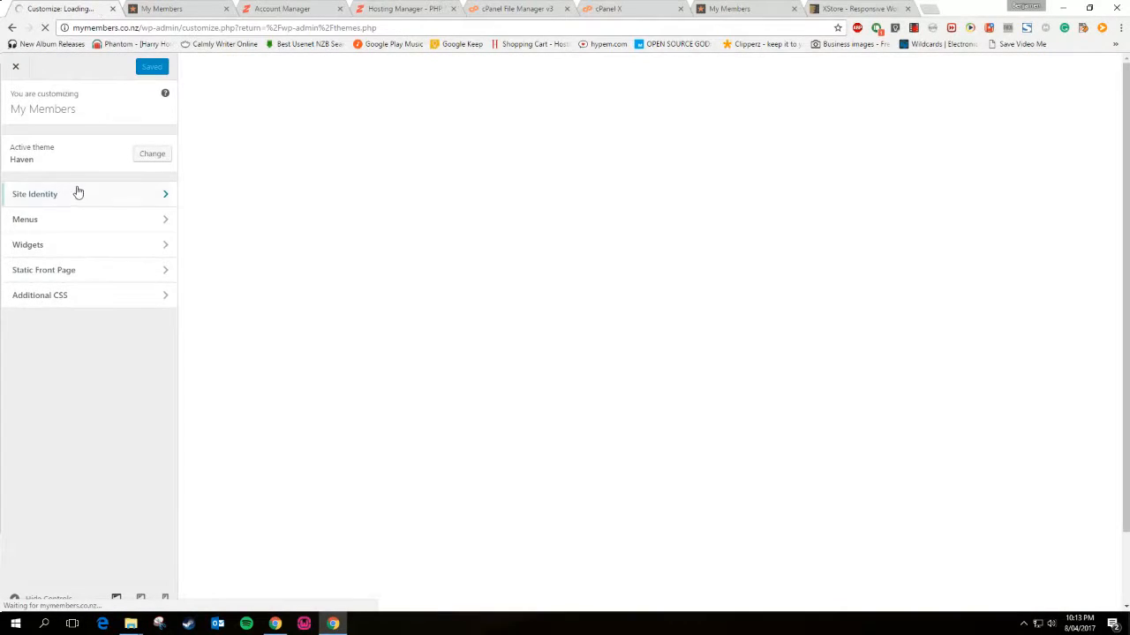
click(76, 194)
click(15, 96)
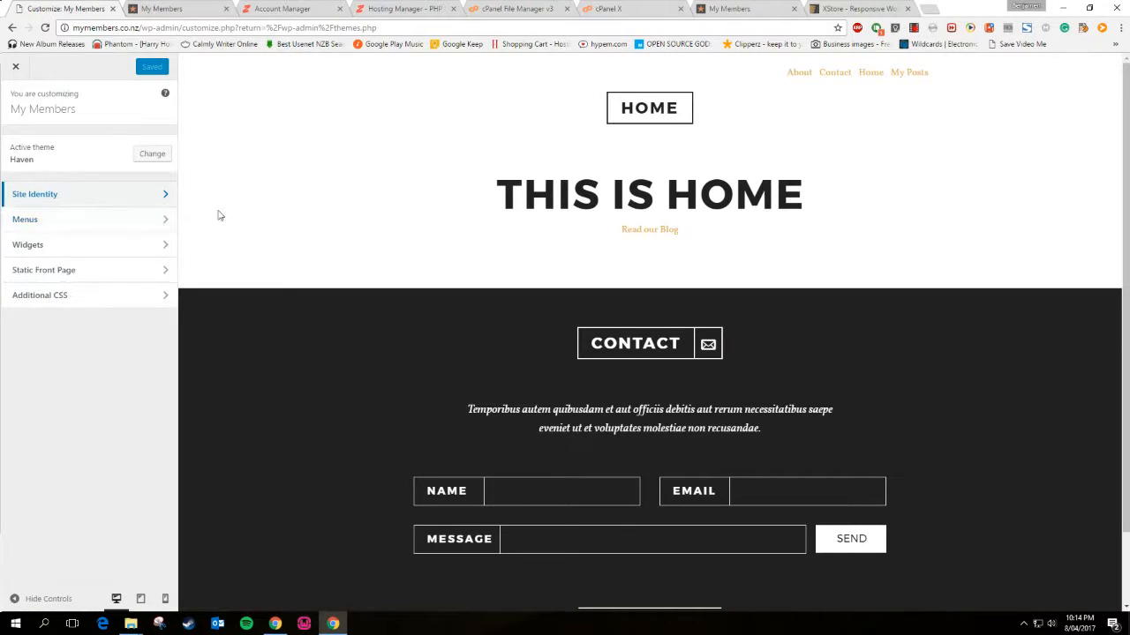
click(132, 218)
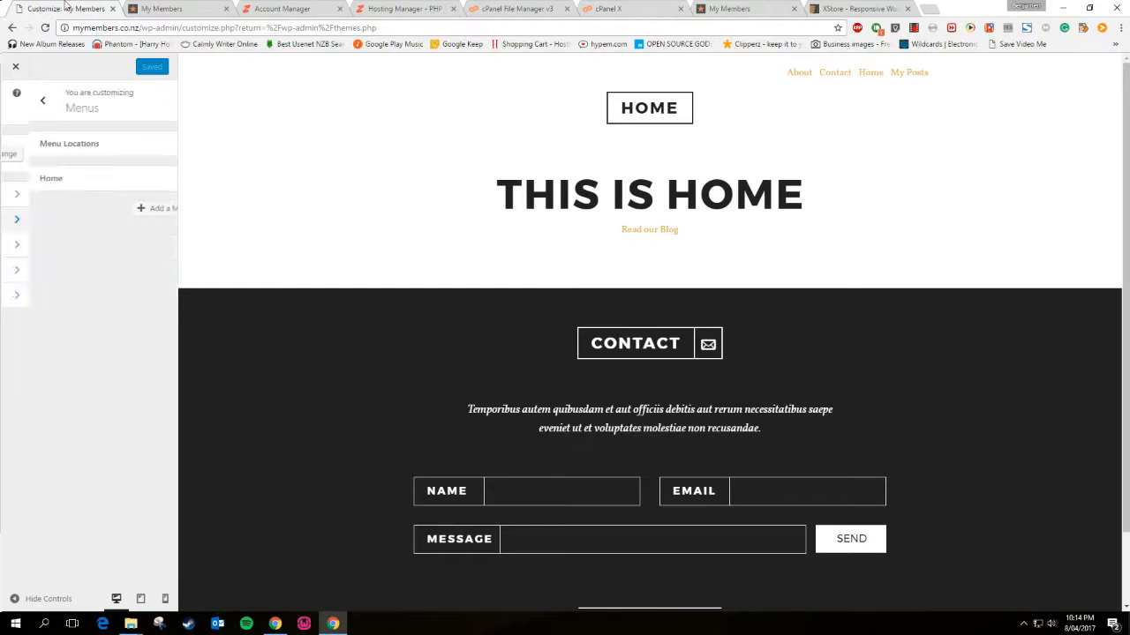
Leave the Customizer and open Haven's Theme Options page
click(141, 8)
click(86, 9)
click(10, 28)
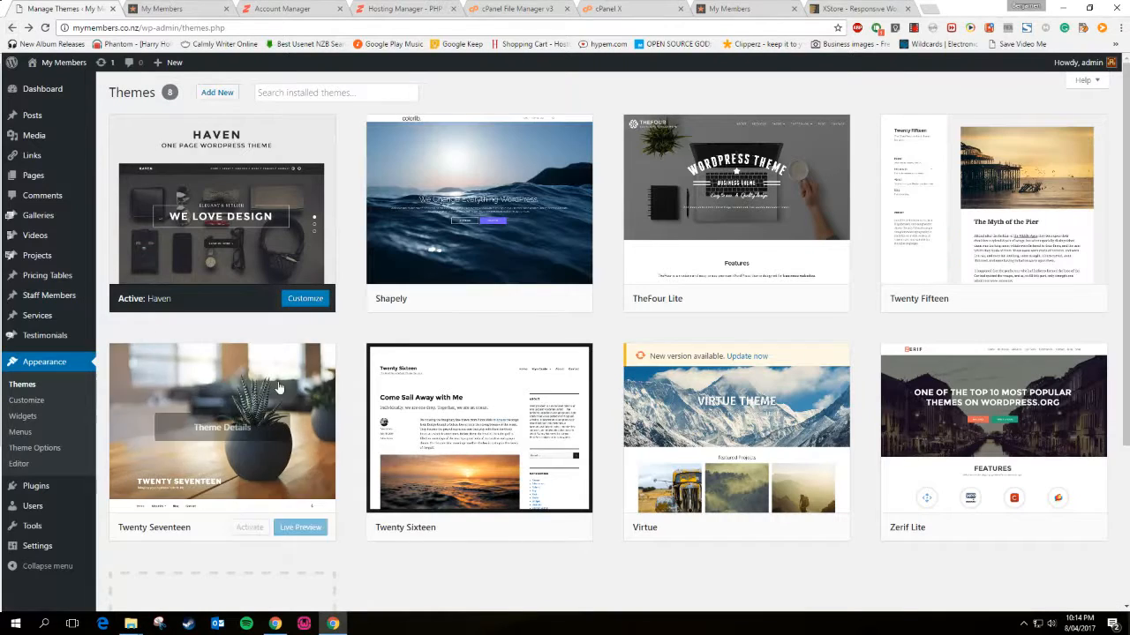
click(14, 451)
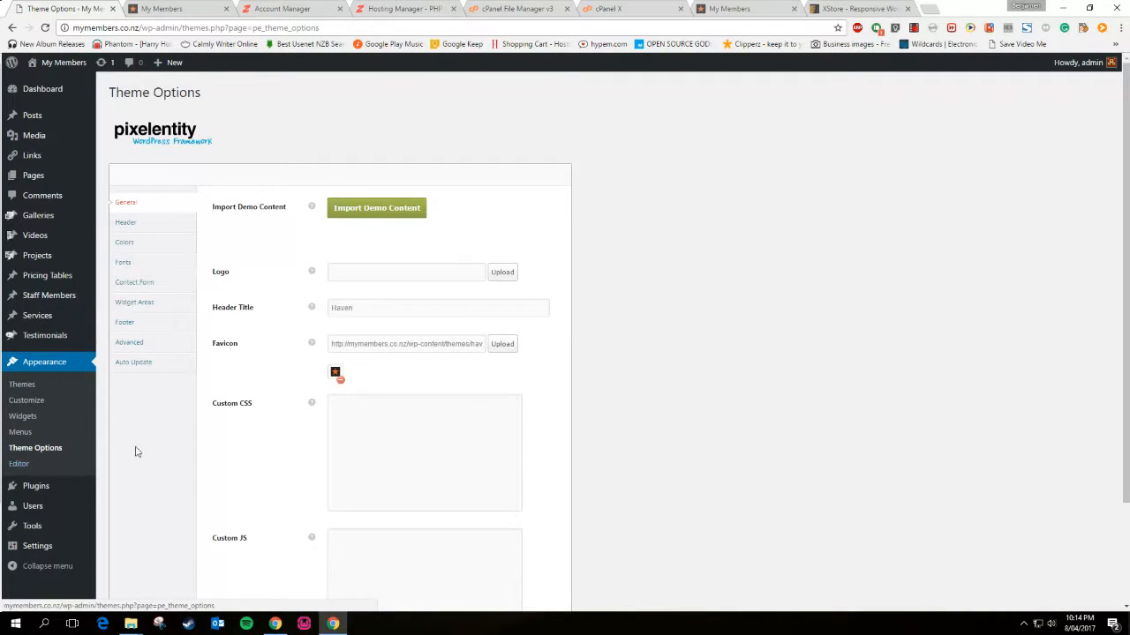
click(411, 587)
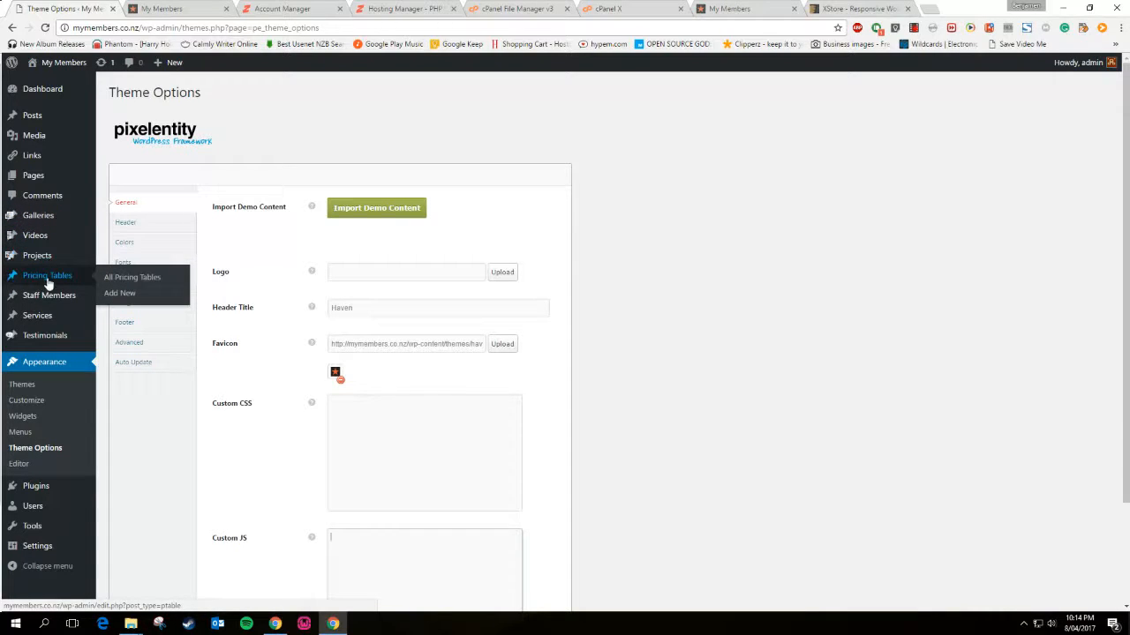
Glance at the haven.theme.1.2.3 archive in File Explorer, then import the theme's demo content and accept the overwrite of current widgets
mouse_move(131, 624)
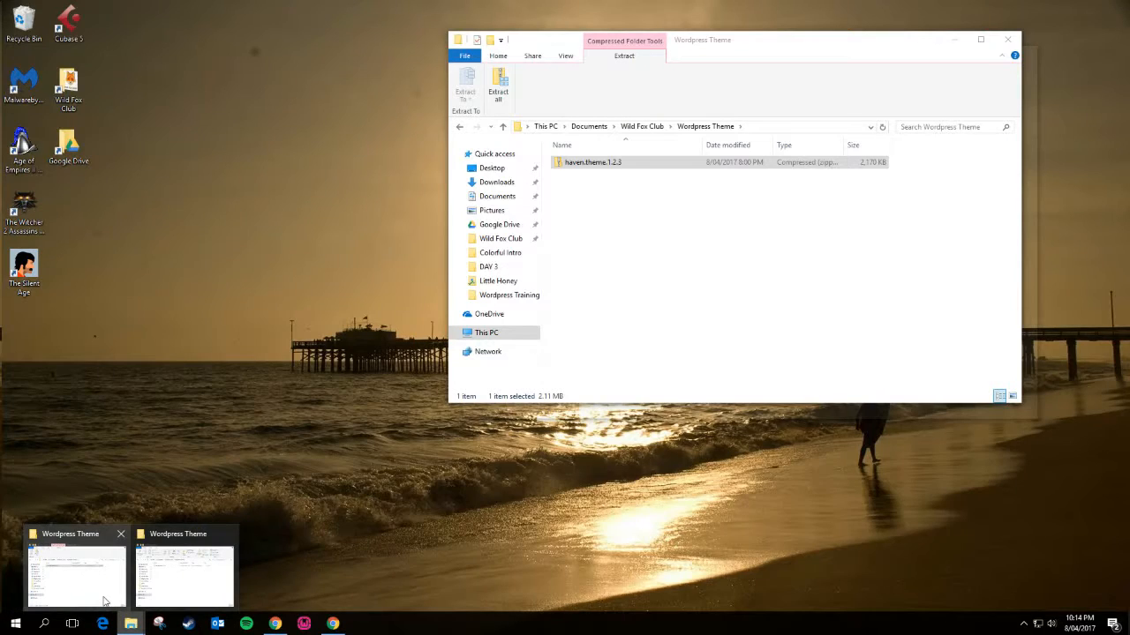
click(181, 574)
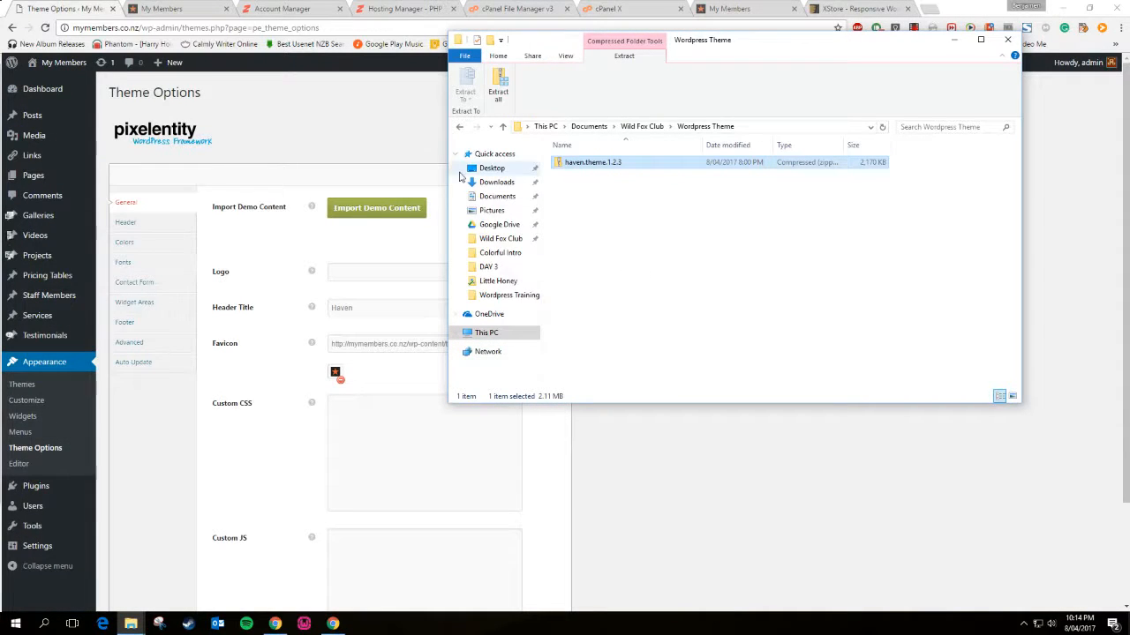
click(411, 208)
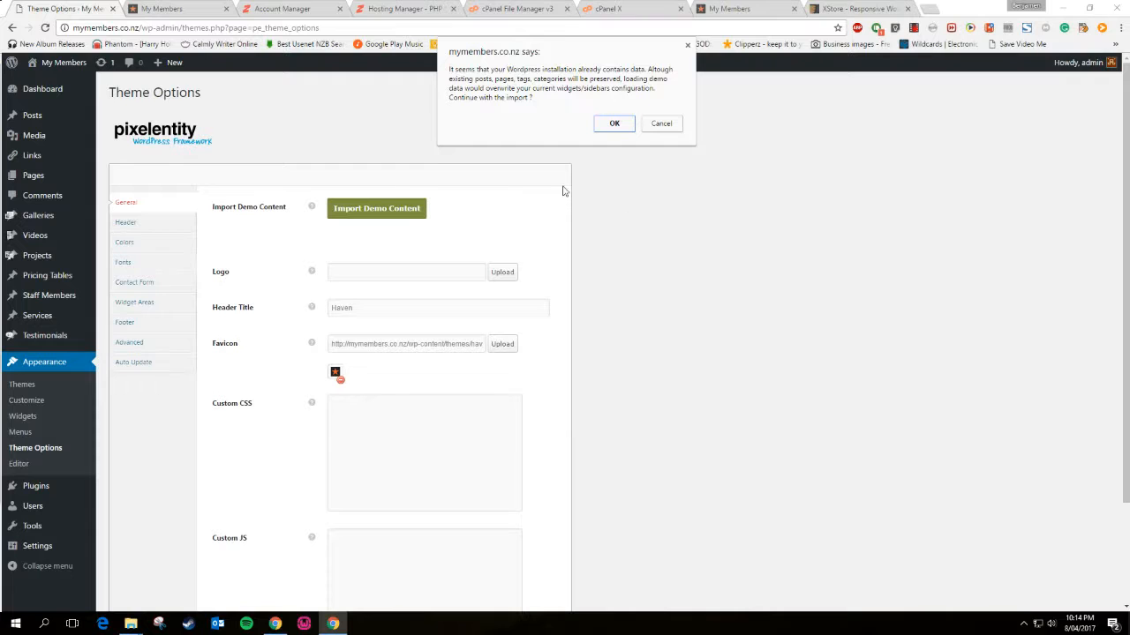
click(614, 125)
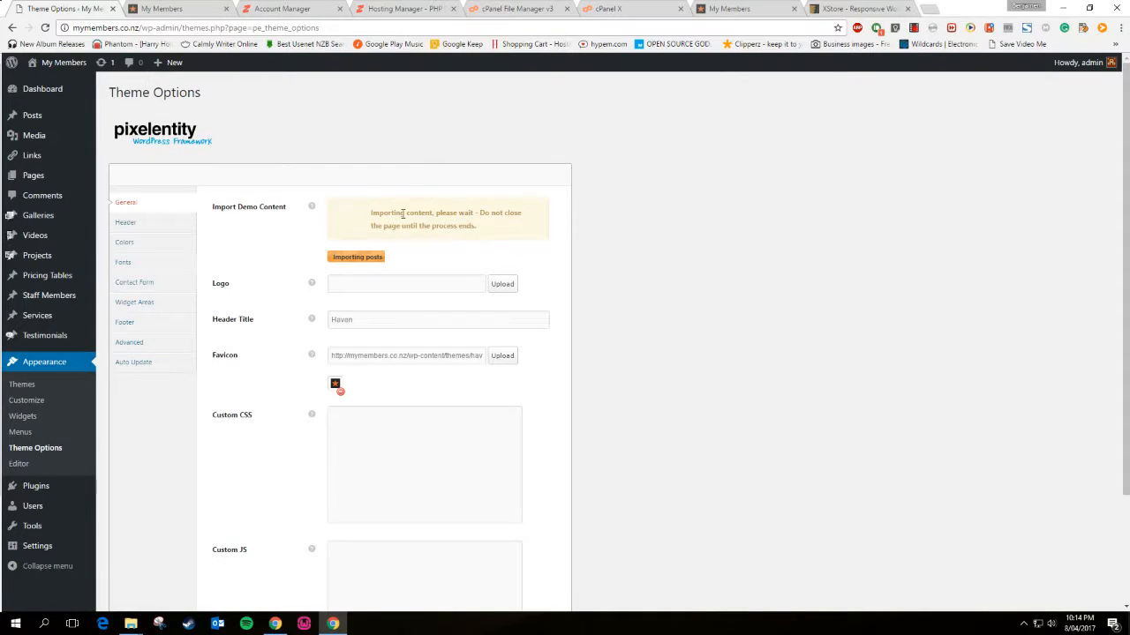
Open the list of all WordPress pages in a new browser tab and switch to it
mouse_move(42, 174)
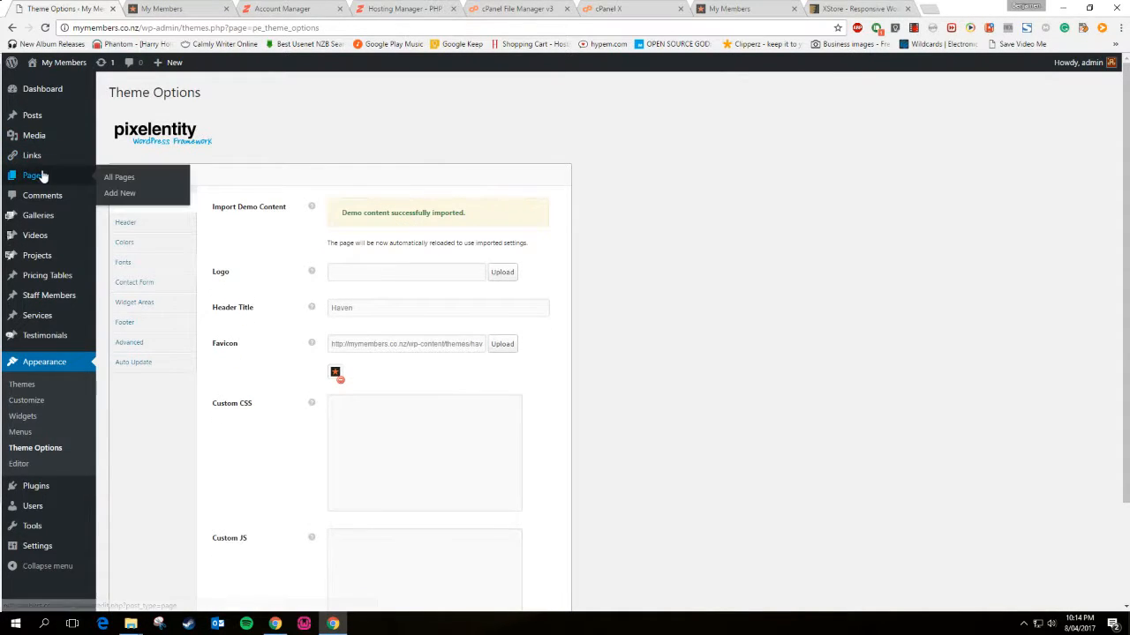
right_click(120, 180)
click(132, 184)
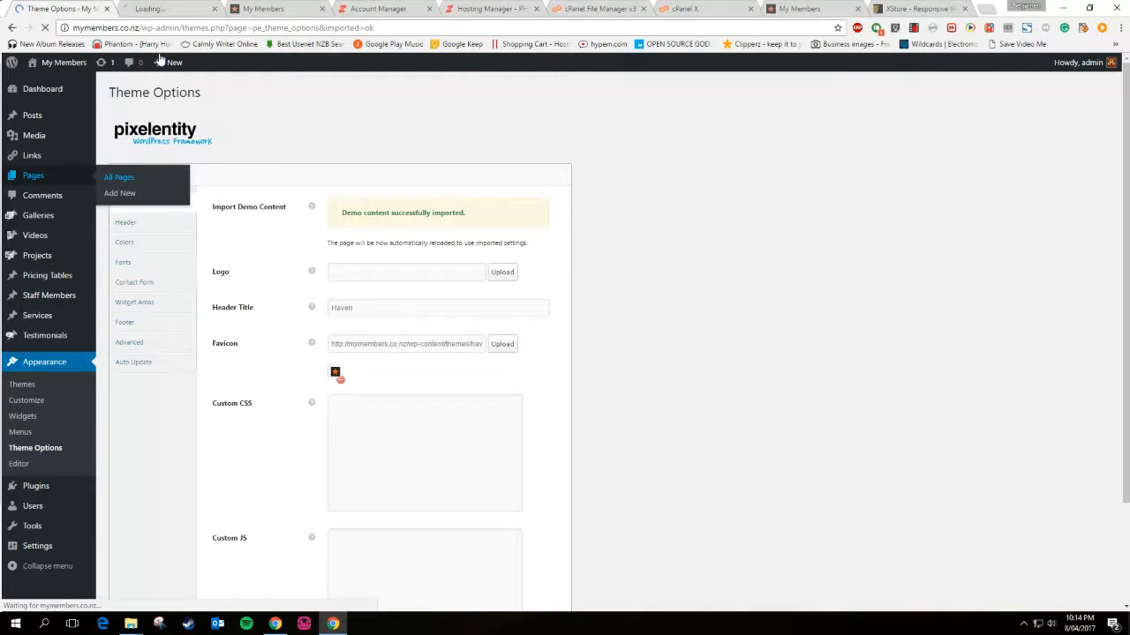
click(164, 7)
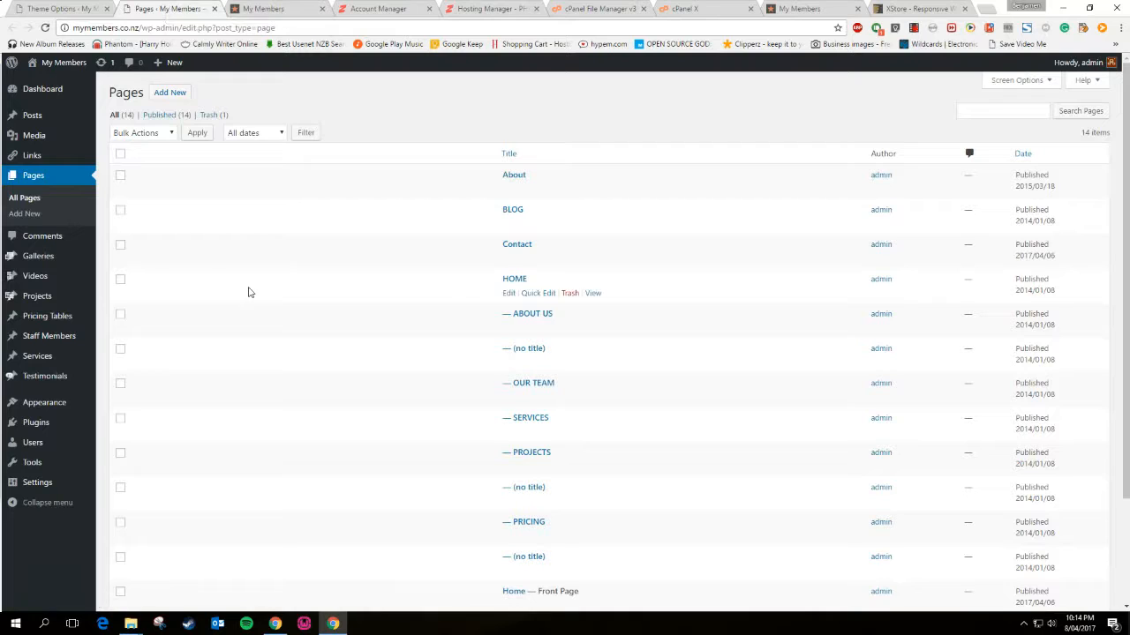
View the demo HOME page that has the subpages and examine its sections from the header slider to Pricing
scroll(248, 292, down, 3)
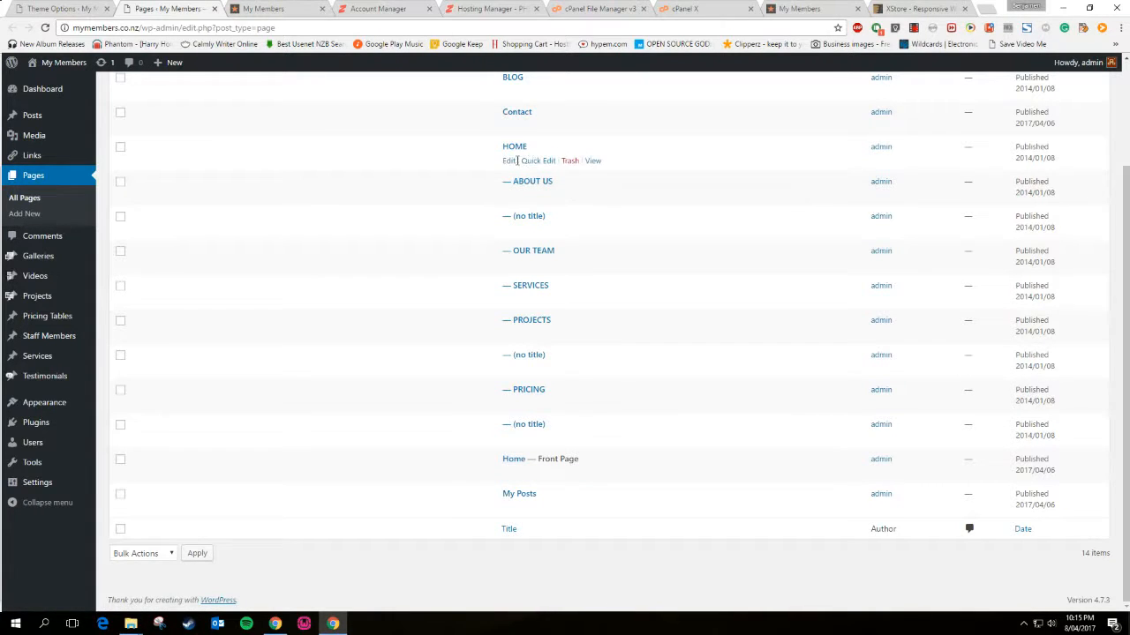
click(592, 160)
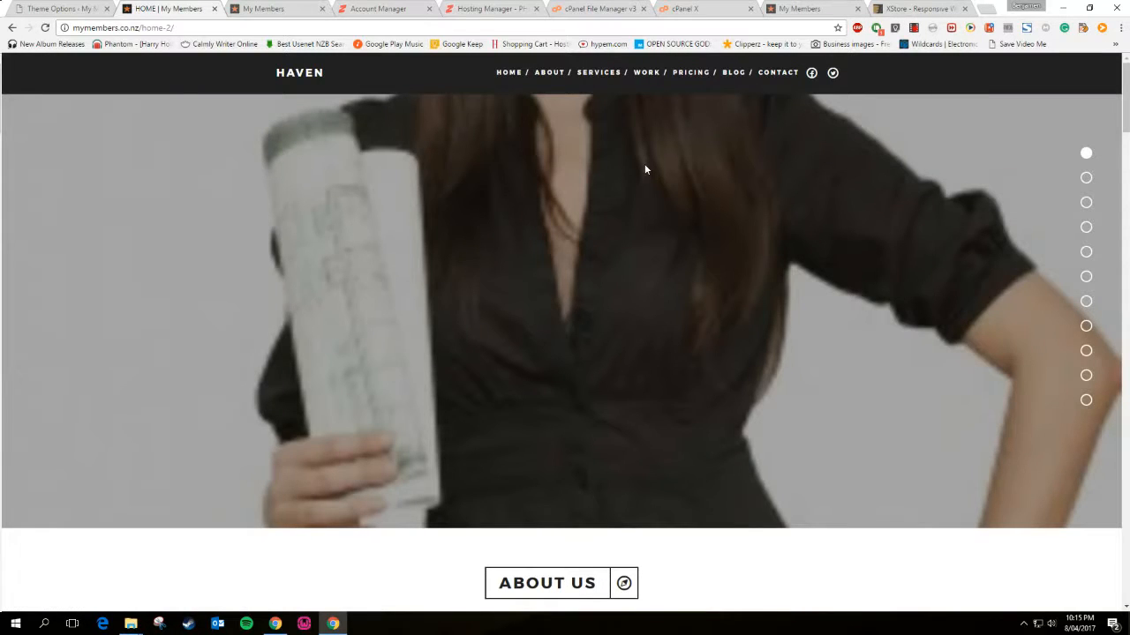
scroll(570, 308, down, 3)
scroll(571, 310, down, 15)
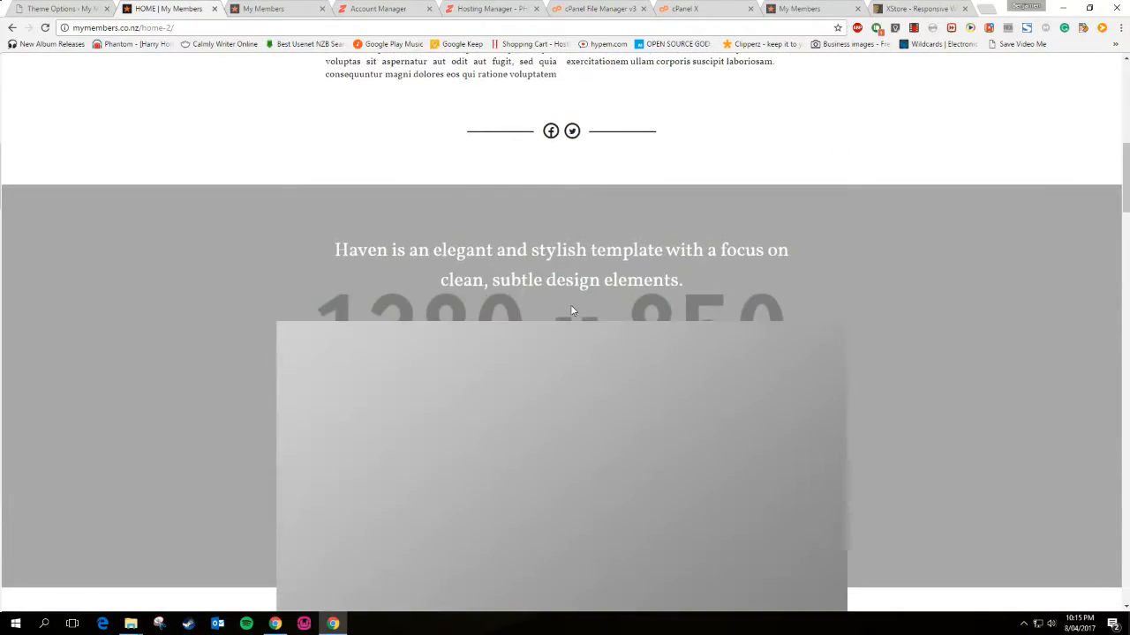
scroll(570, 309, down, 12)
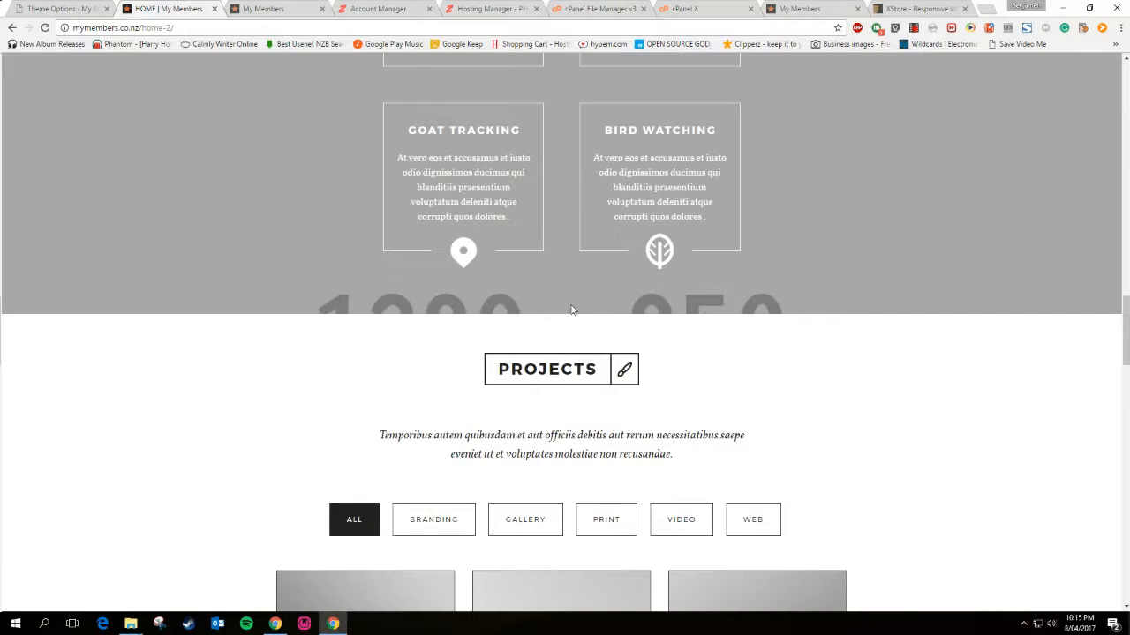
scroll(219, 296, down, 7)
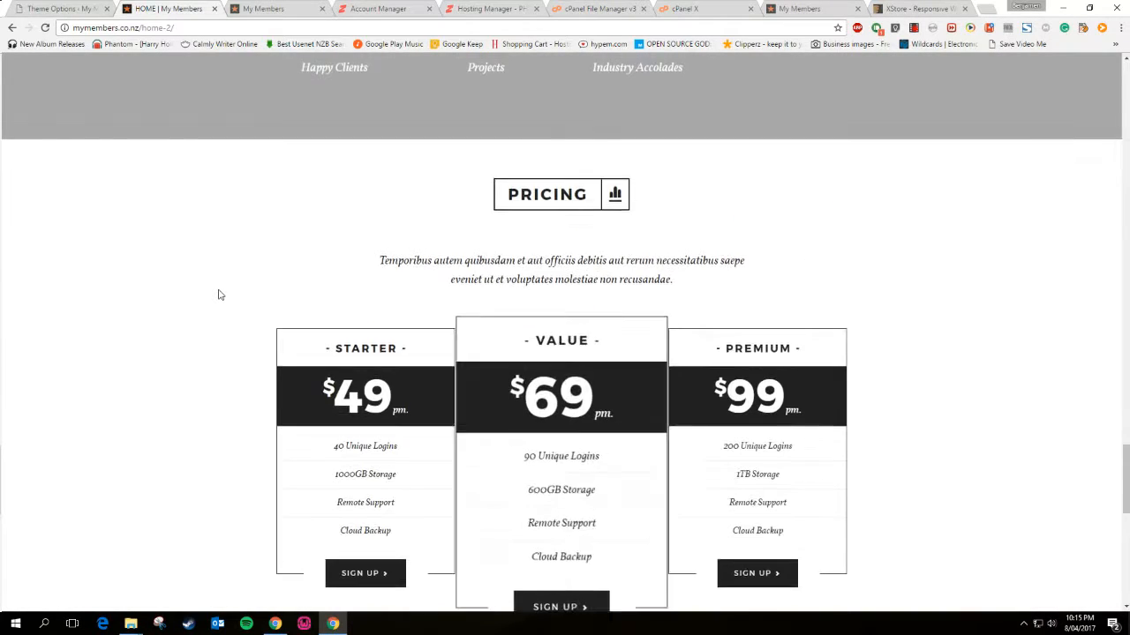
scroll(219, 296, up, 15)
scroll(218, 297, up, 10)
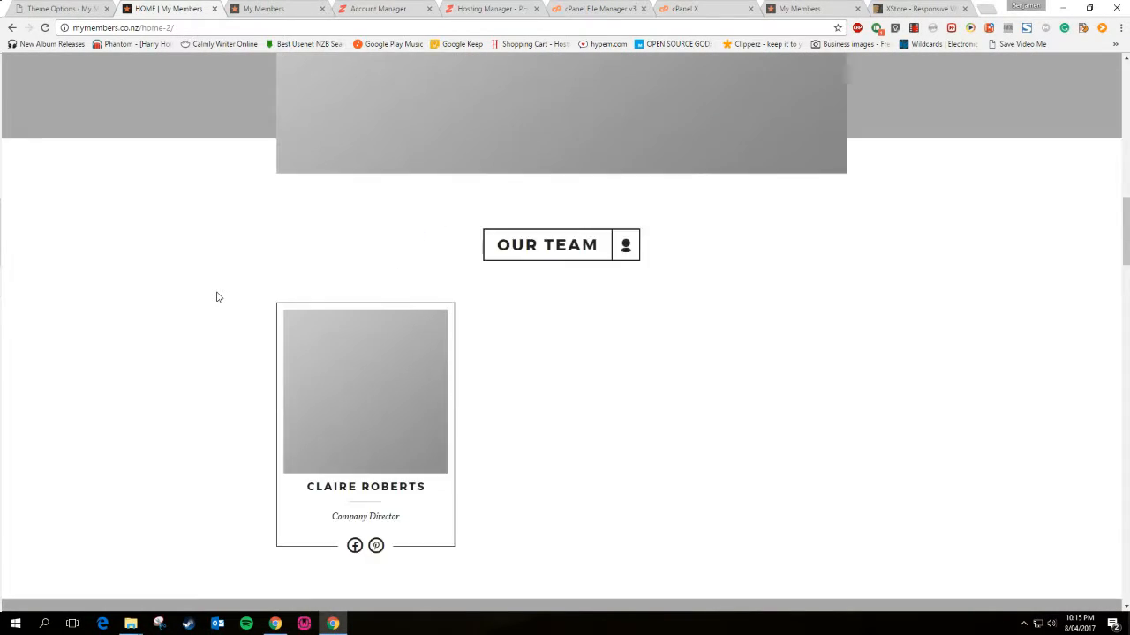
scroll(218, 297, up, 5)
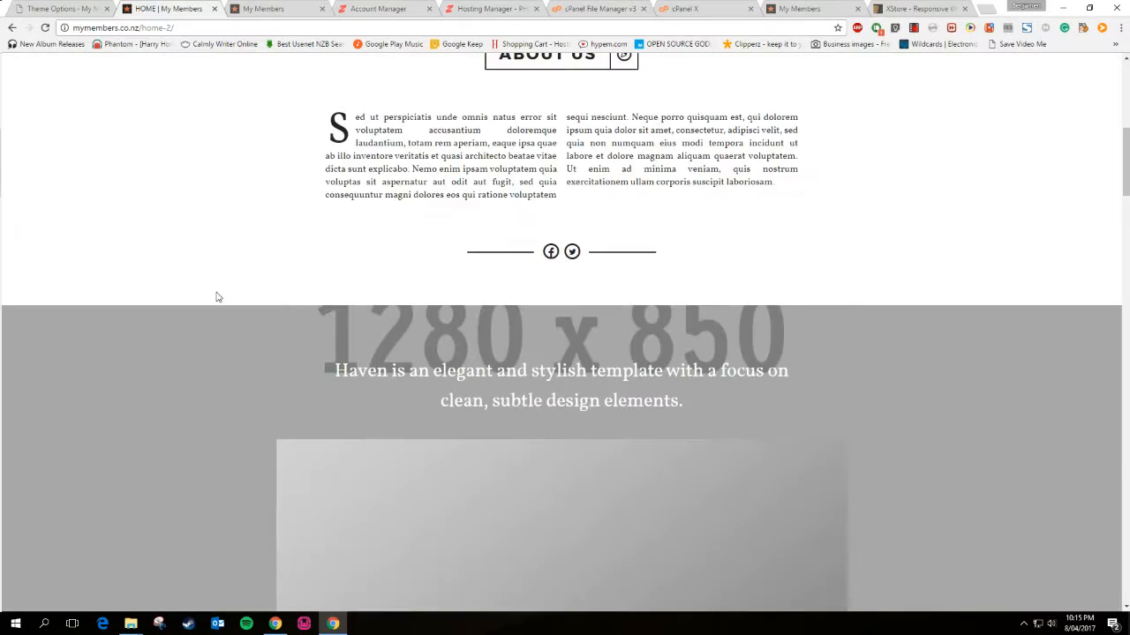
scroll(218, 298, up, 5)
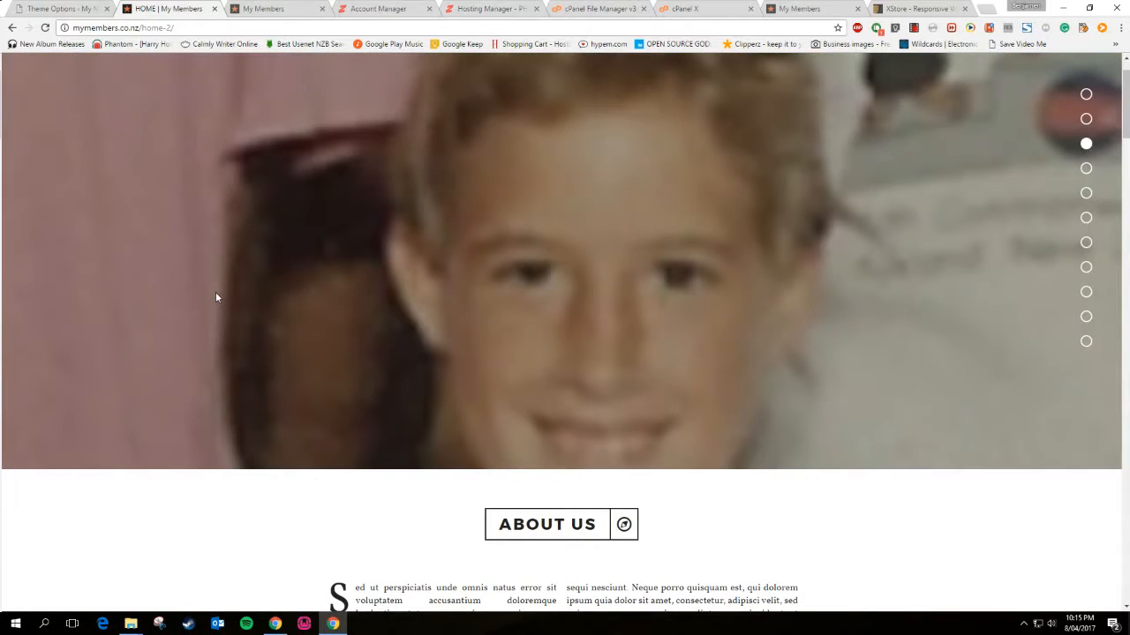
Look over the header and About Us area of the demo homepage, with a glance back at Theme Options
scroll(215, 298, up, 1)
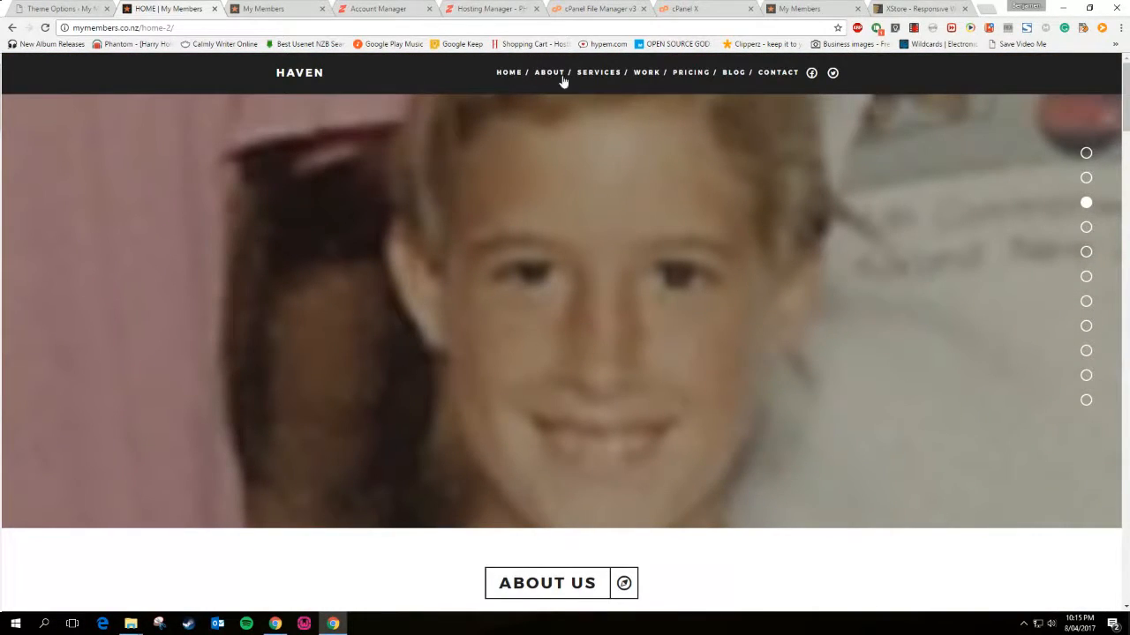
click(92, 8)
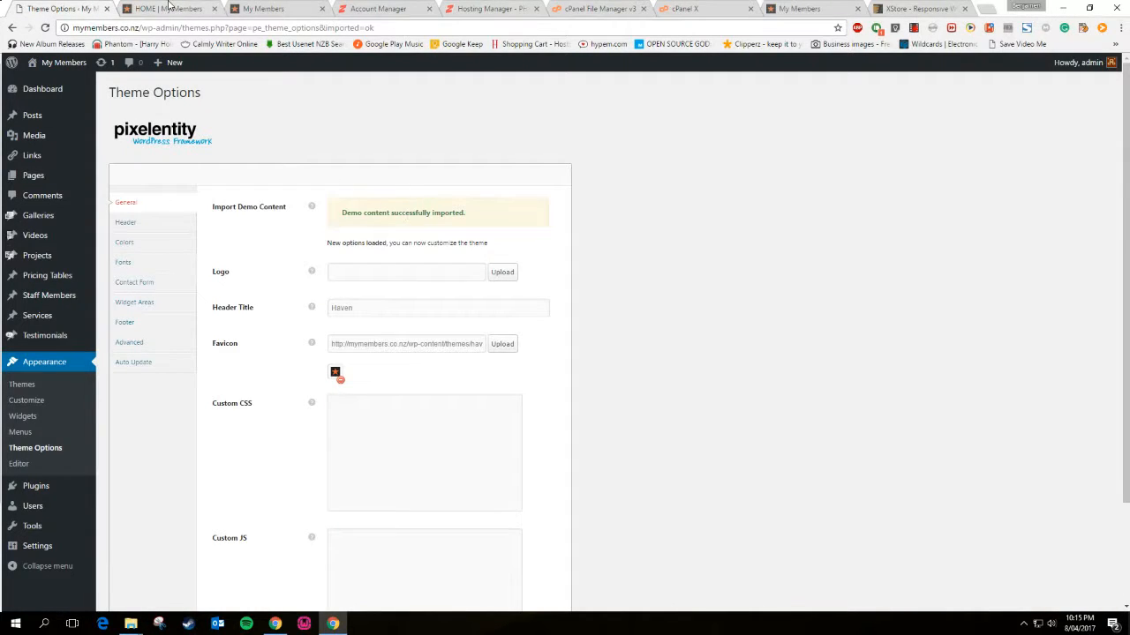
click(169, 7)
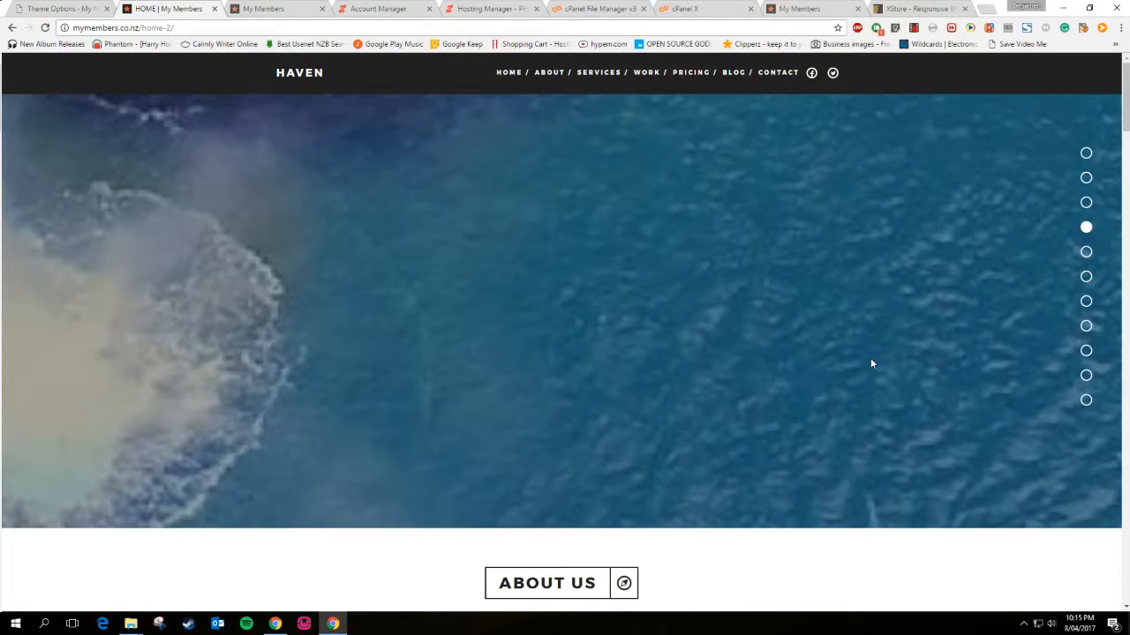
scroll(872, 363, down, 7)
scroll(872, 363, up, 5)
Open the list of installed themes from the WordPress admin and activate the Twenty Seventeen theme
click(63, 8)
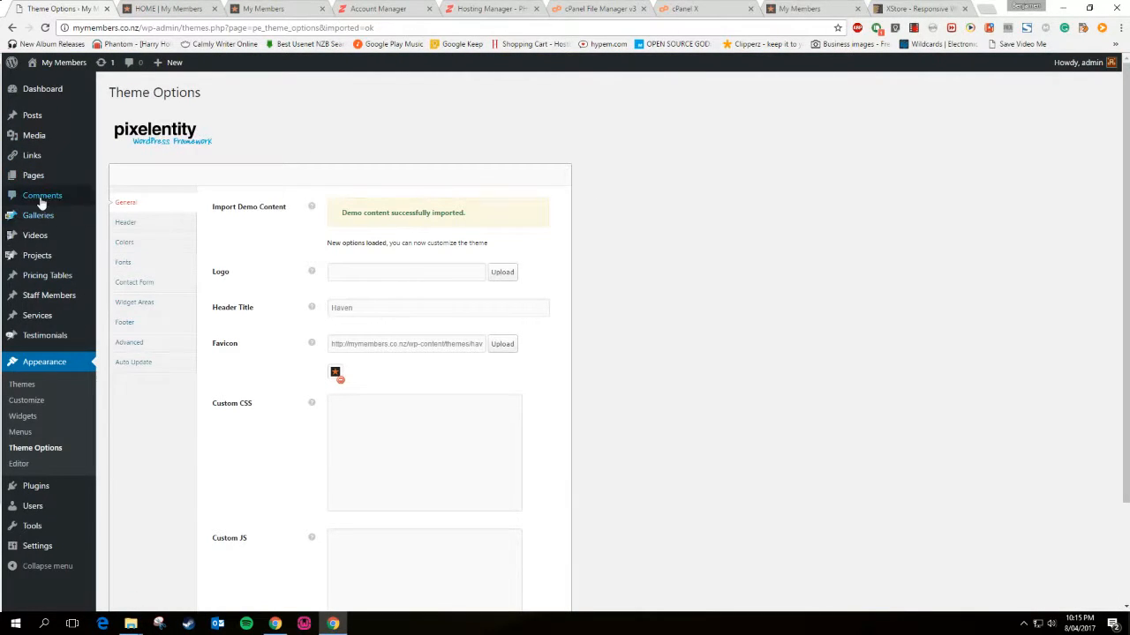
click(22, 388)
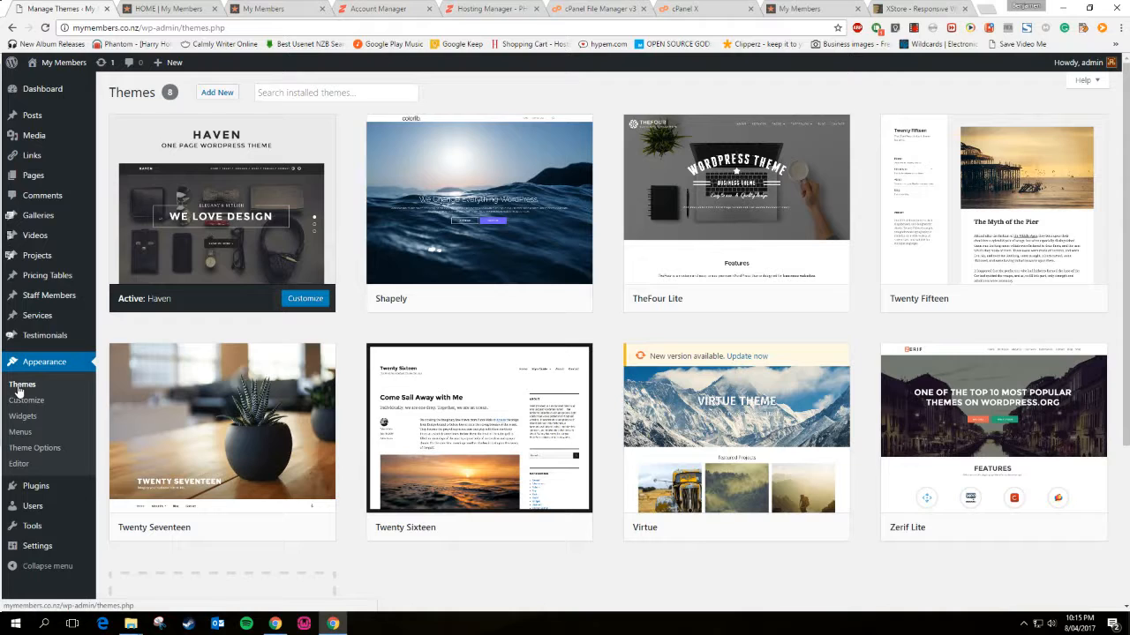
mouse_move(226, 256)
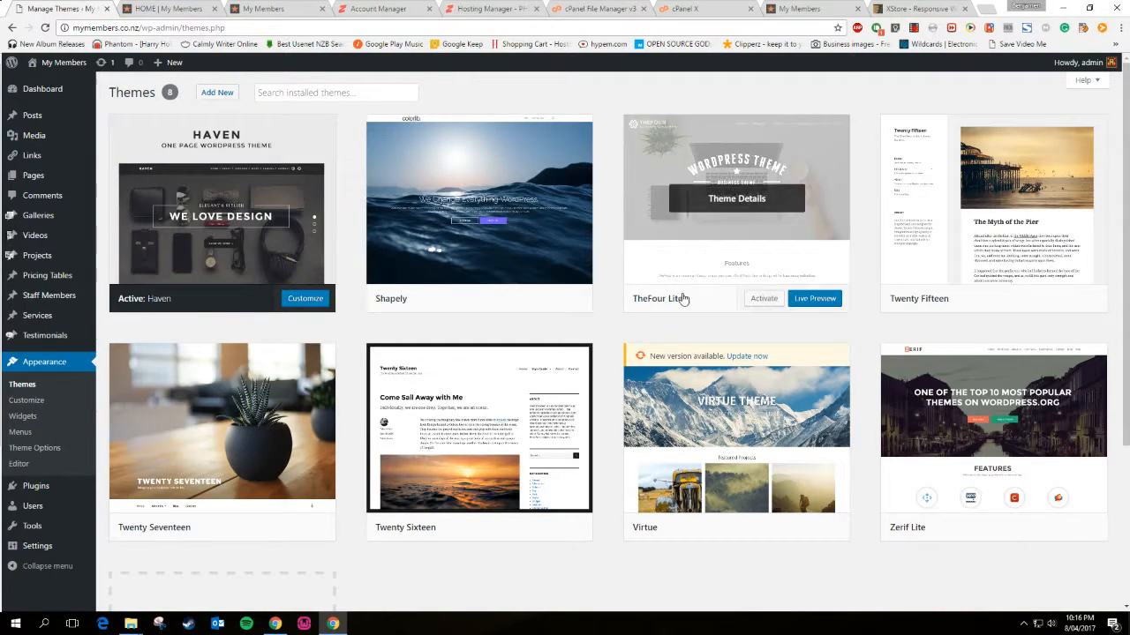
click(248, 530)
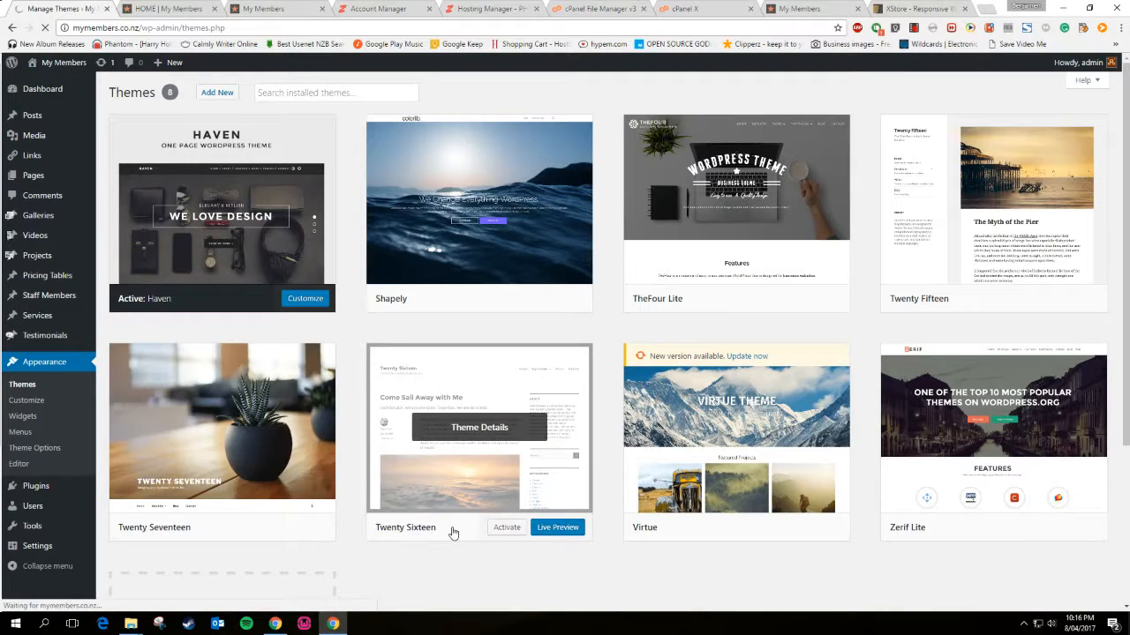
click(263, 8)
click(62, 7)
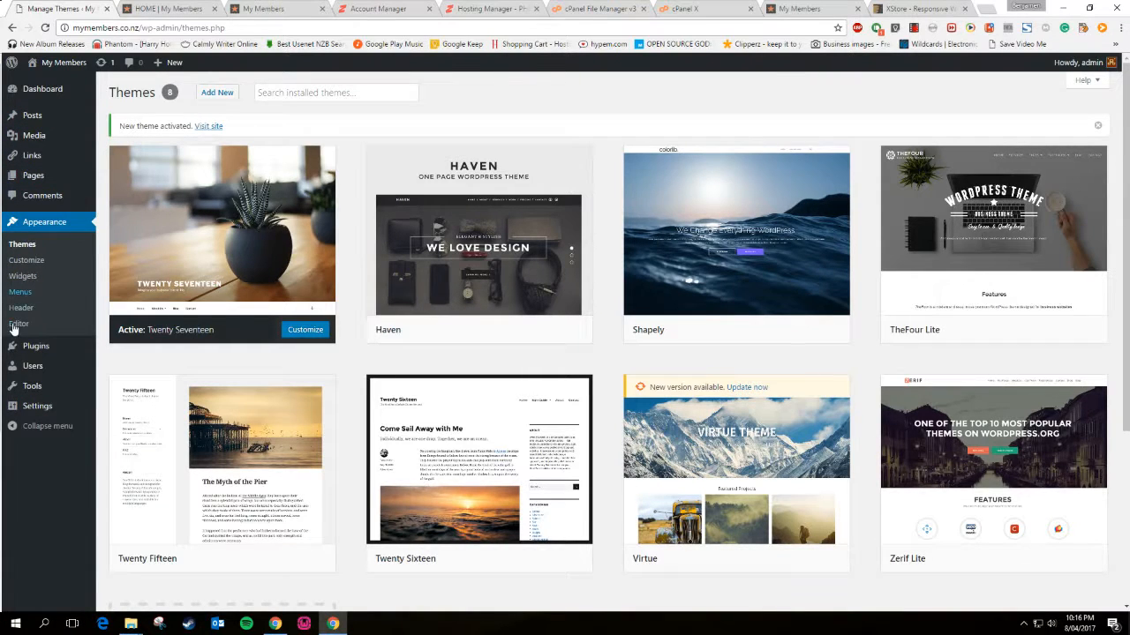
Load the site root mymembers.co.nz in place of the demo home-2 page and look over the homepage down to its footer
click(157, 9)
key(F5)
drag(138, 27, 273, 26)
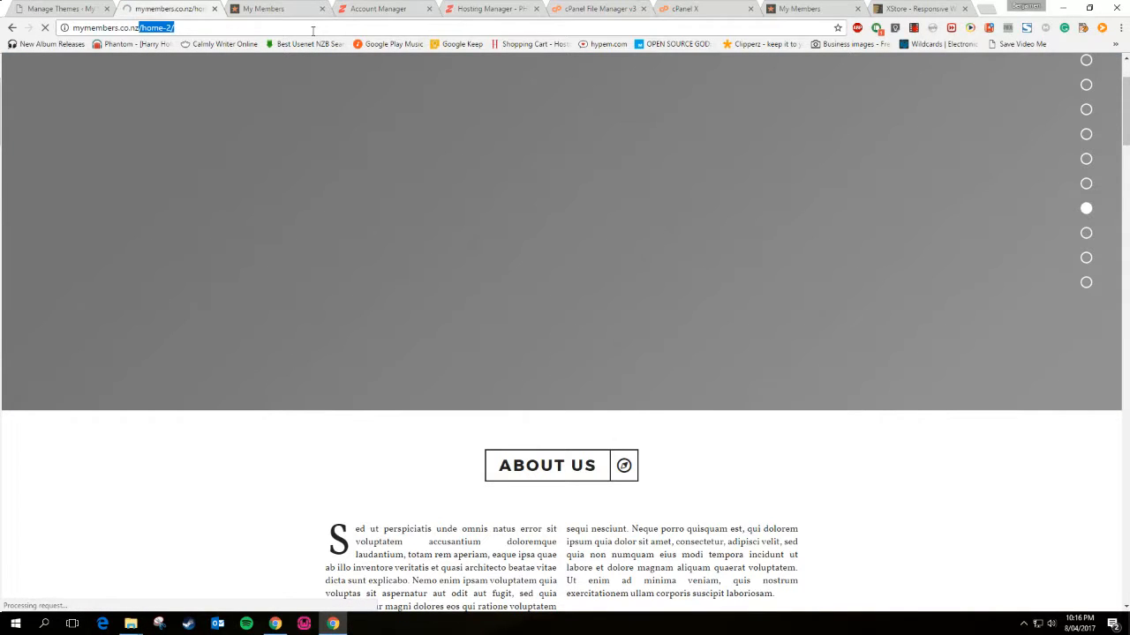
key(BackSpace)
key(Return)
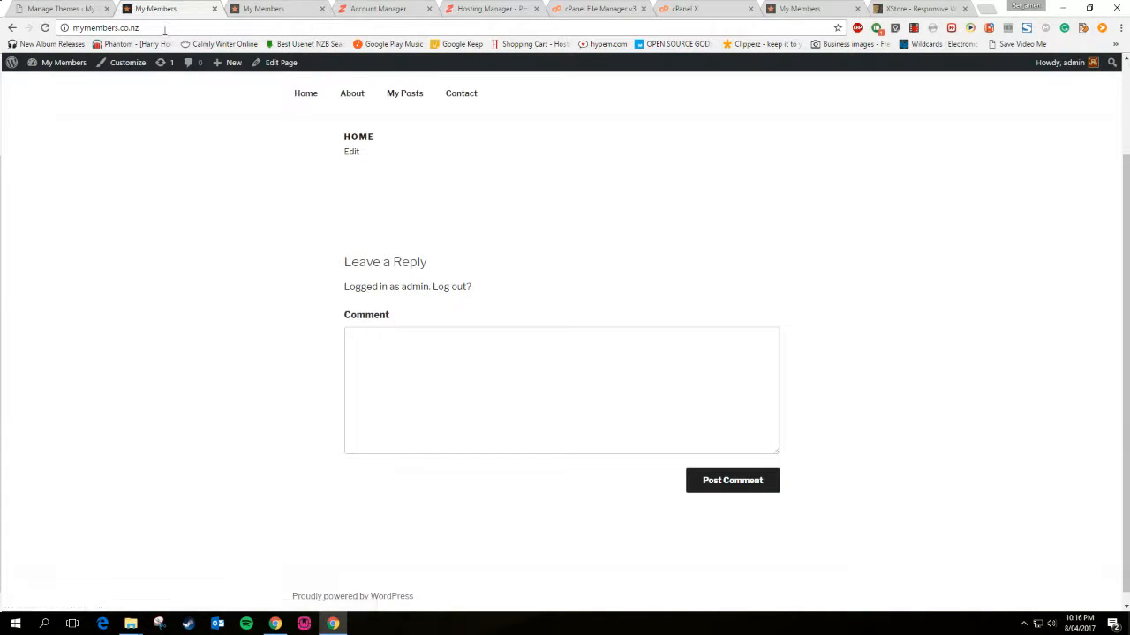
scroll(286, 360, down, 4)
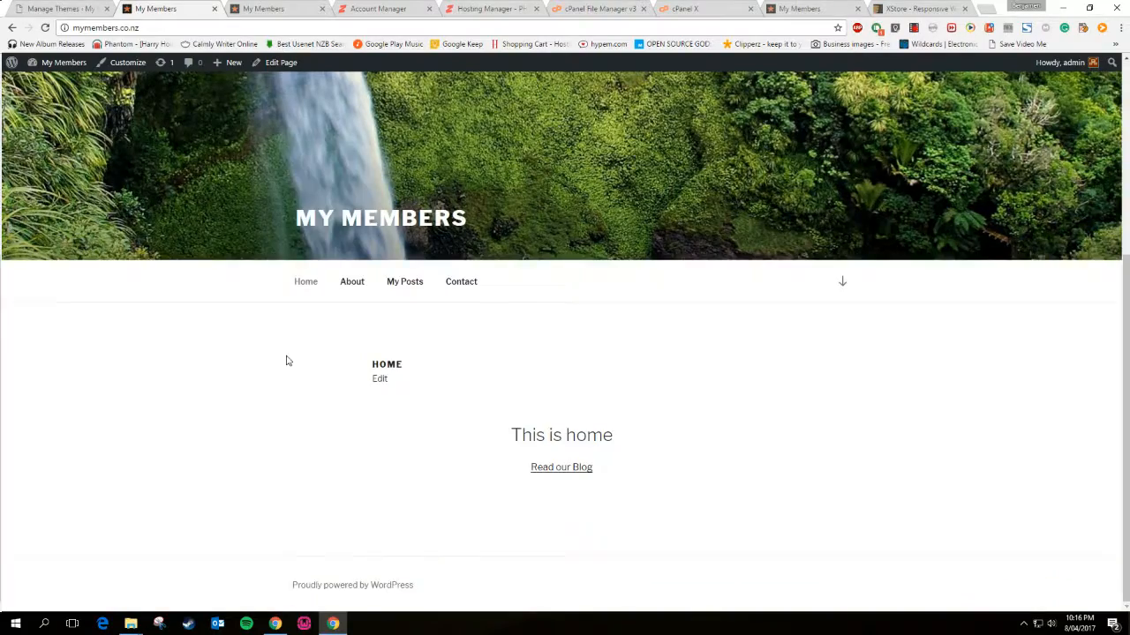
scroll(285, 360, up, 3)
scroll(281, 368, up, 1)
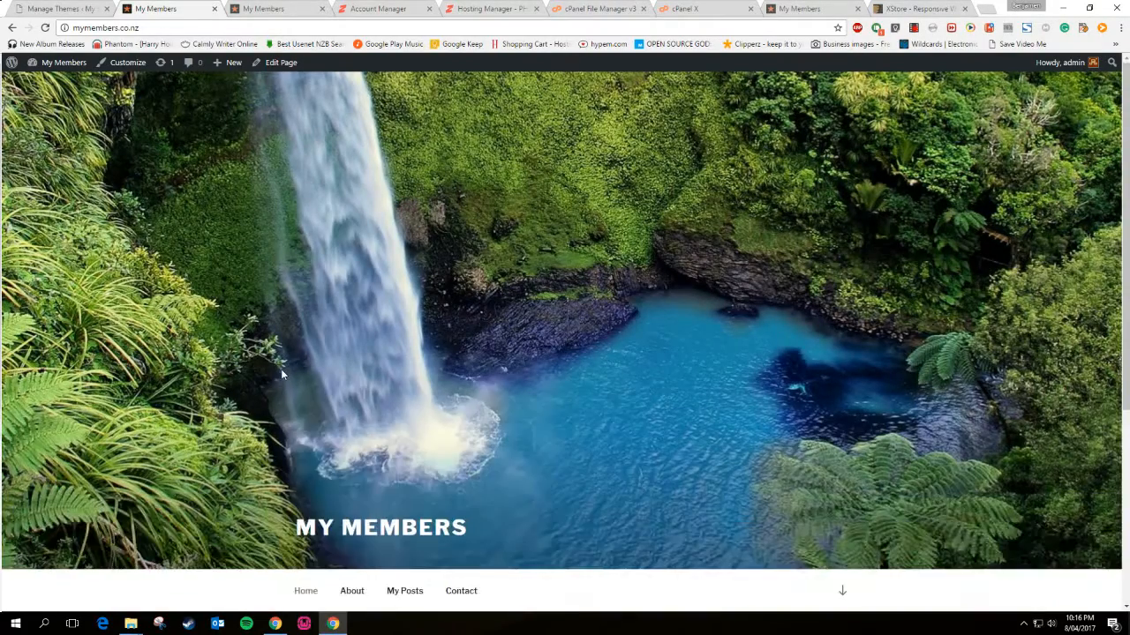
From the Themes screen, open the All Pages and All Posts lists in separate new browser tabs
click(81, 9)
mouse_move(25, 143)
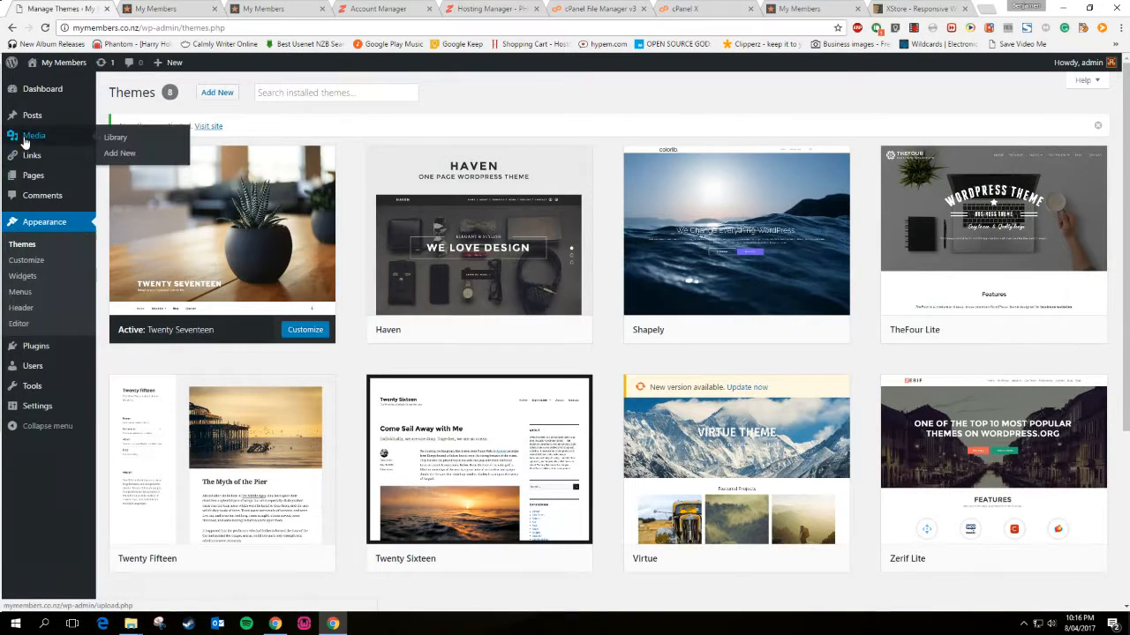
mouse_move(19, 176)
right_click(99, 180)
click(141, 186)
mouse_move(62, 116)
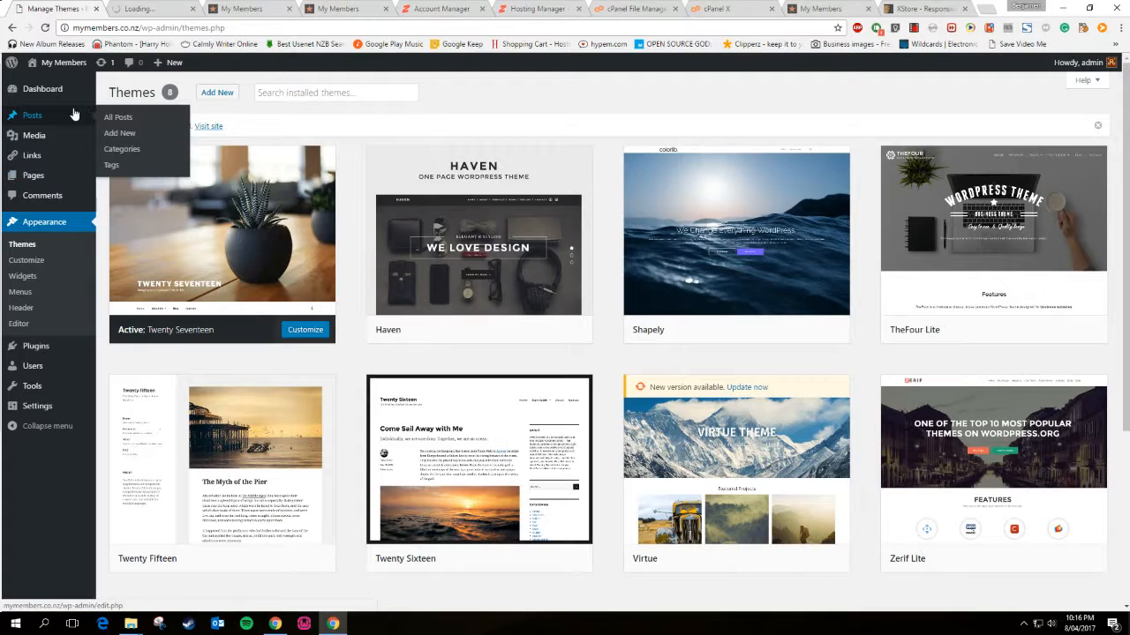
right_click(111, 116)
click(159, 119)
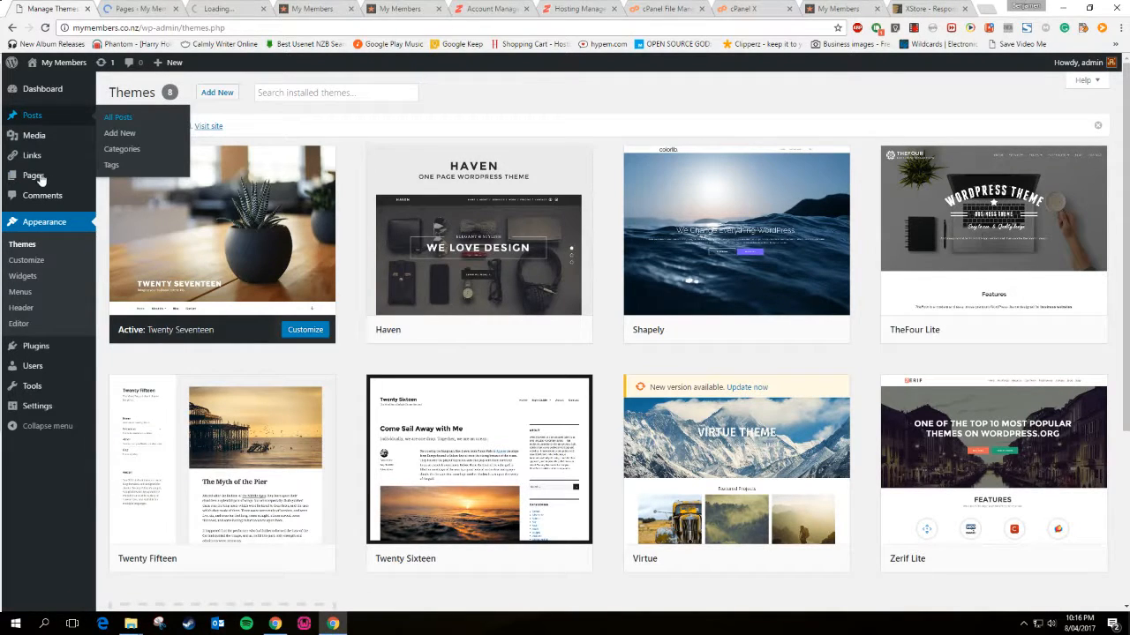
mouse_move(39, 146)
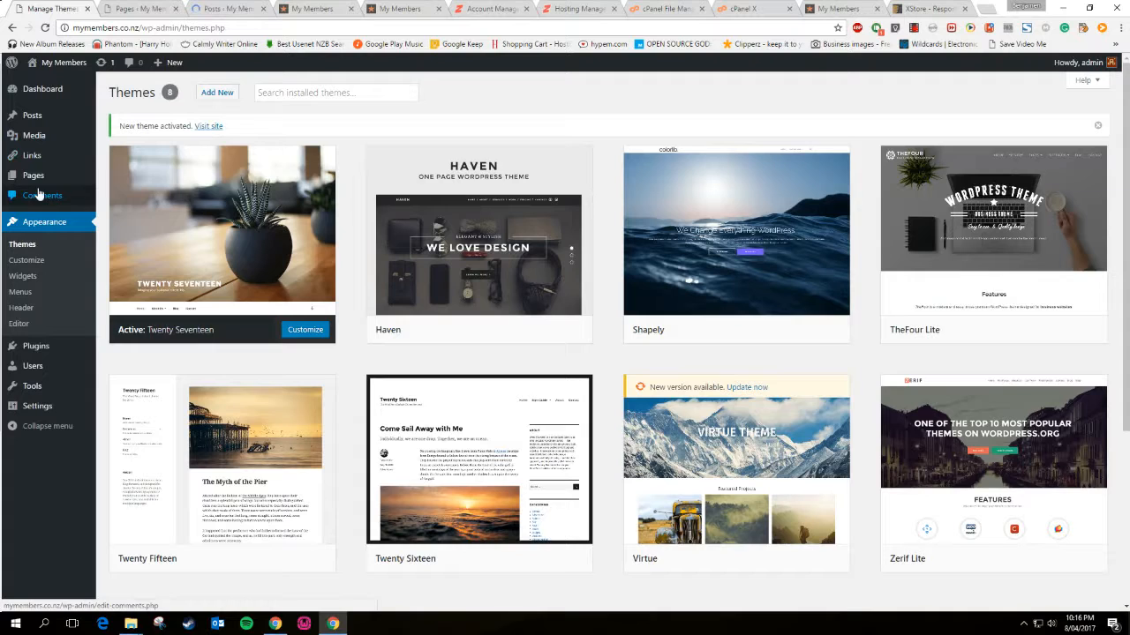
Switch to the Pages list, look through its entries and sort them by date with the oldest first
click(141, 9)
scroll(297, 308, down, 3)
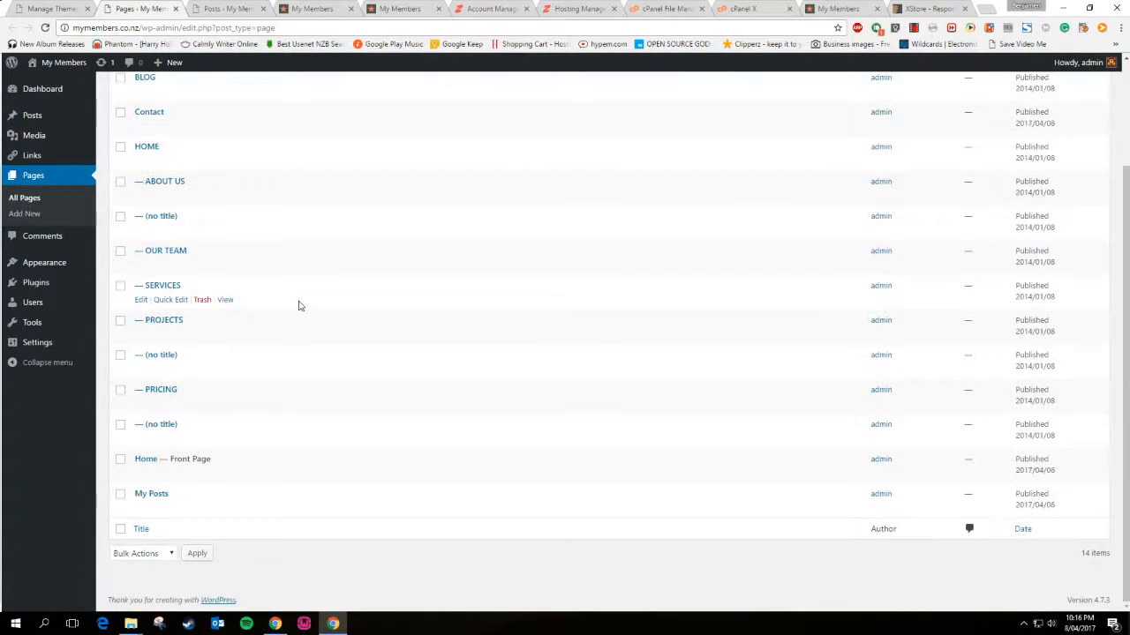
scroll(298, 305, up, 3)
scroll(298, 305, down, 3)
scroll(339, 292, up, 3)
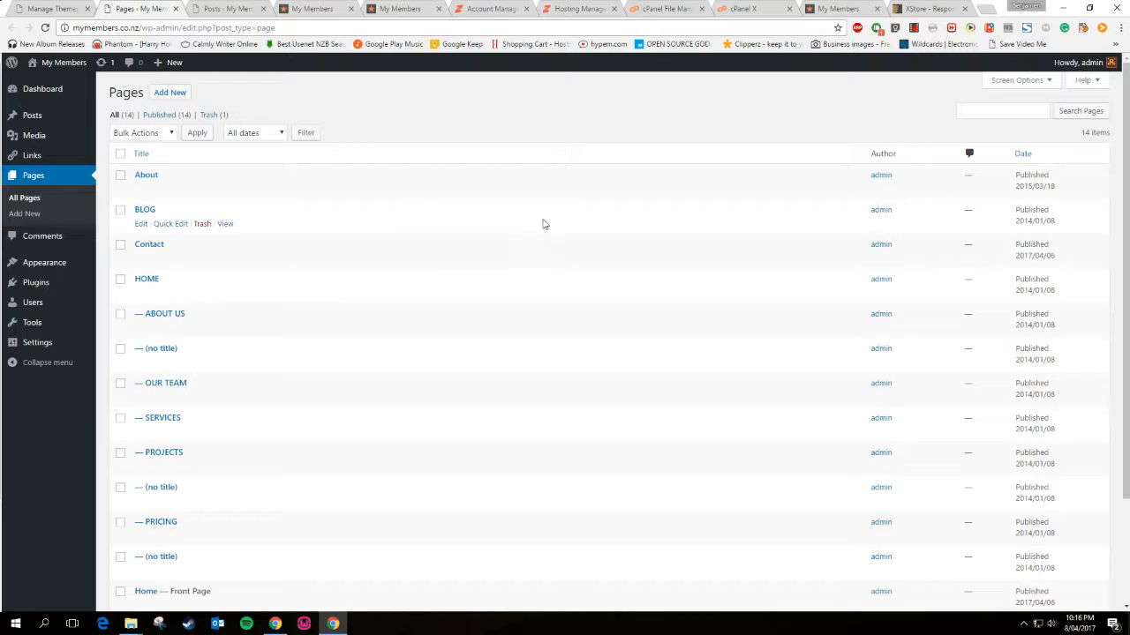
click(1024, 155)
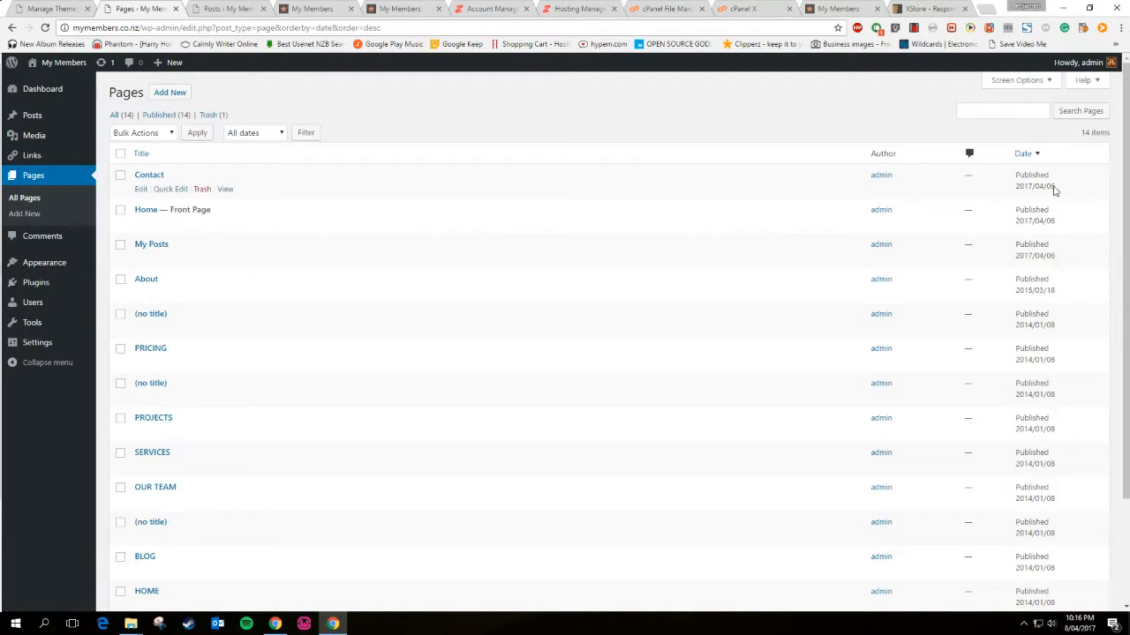
scroll(1050, 331, down, 1)
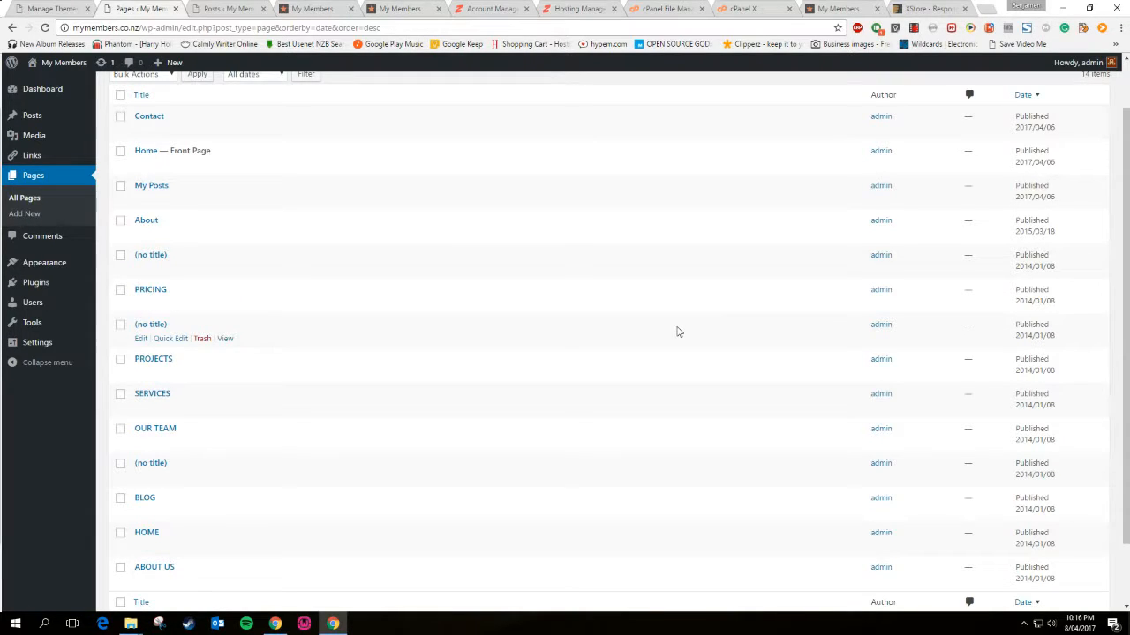
click(1024, 95)
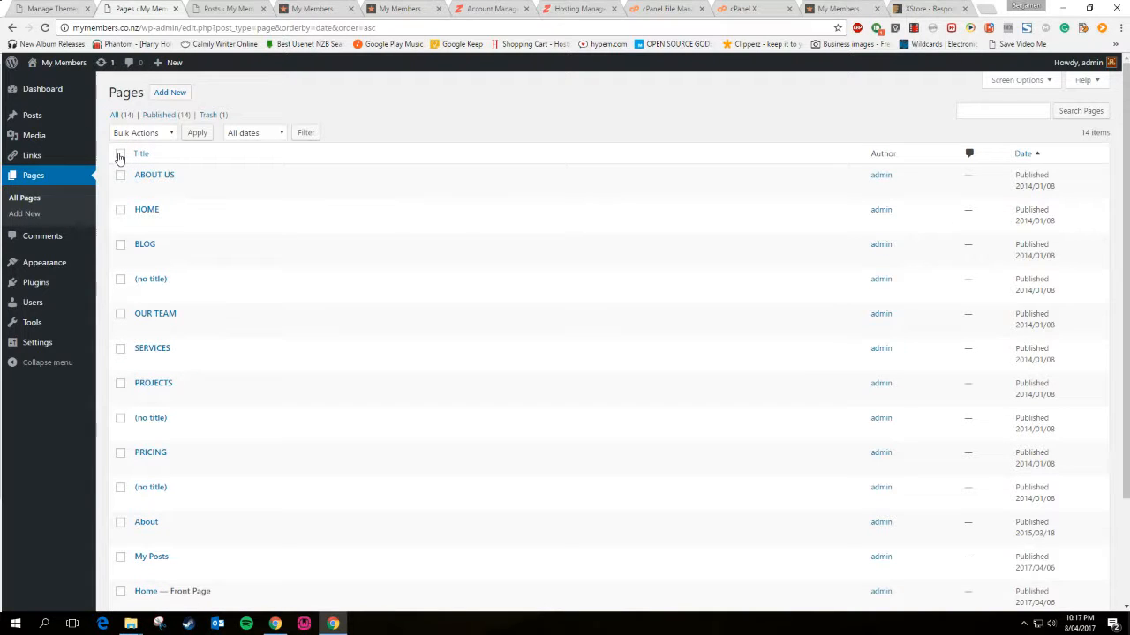
Move all pages except ABOUT US, HOME and BLOG to the Trash as one bulk action
click(120, 154)
click(120, 246)
click(121, 176)
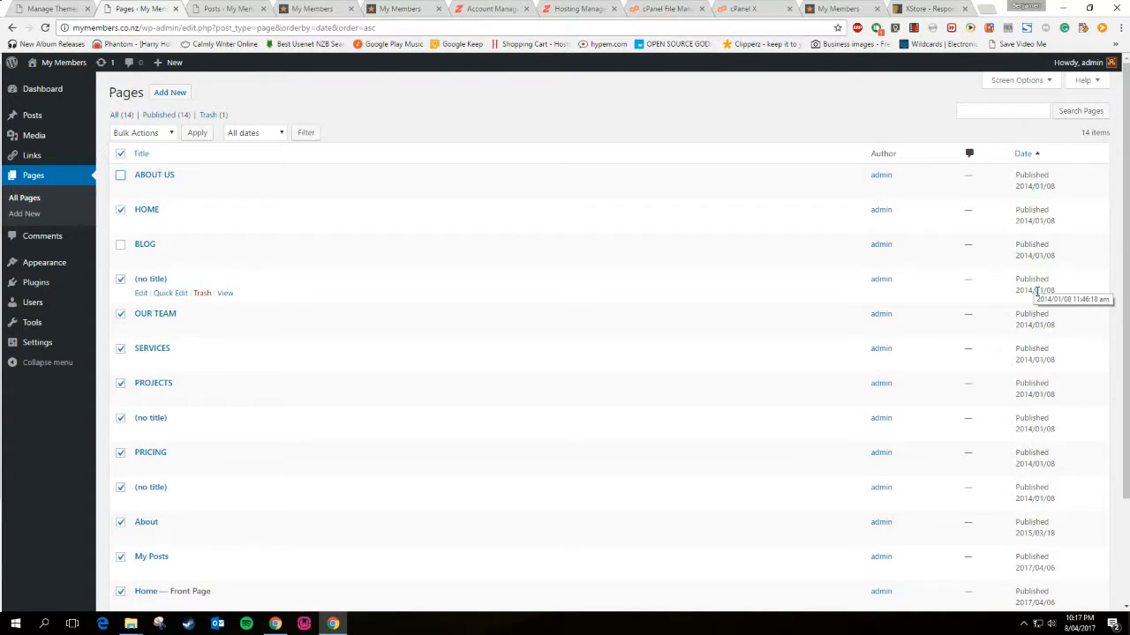
scroll(1037, 293, down, 3)
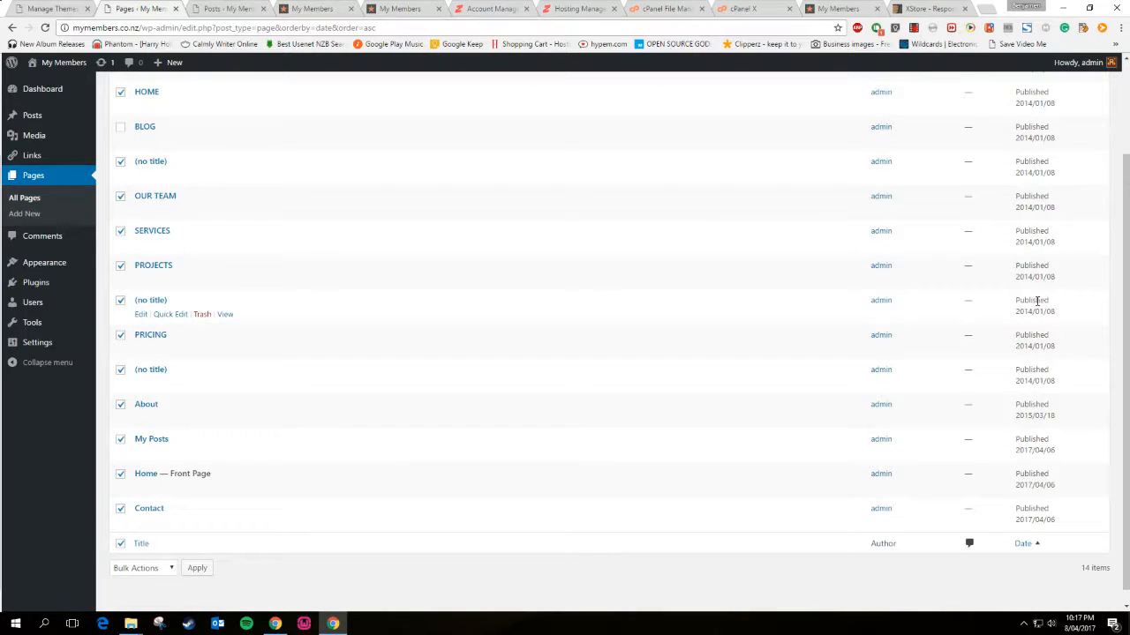
scroll(1037, 301, up, 3)
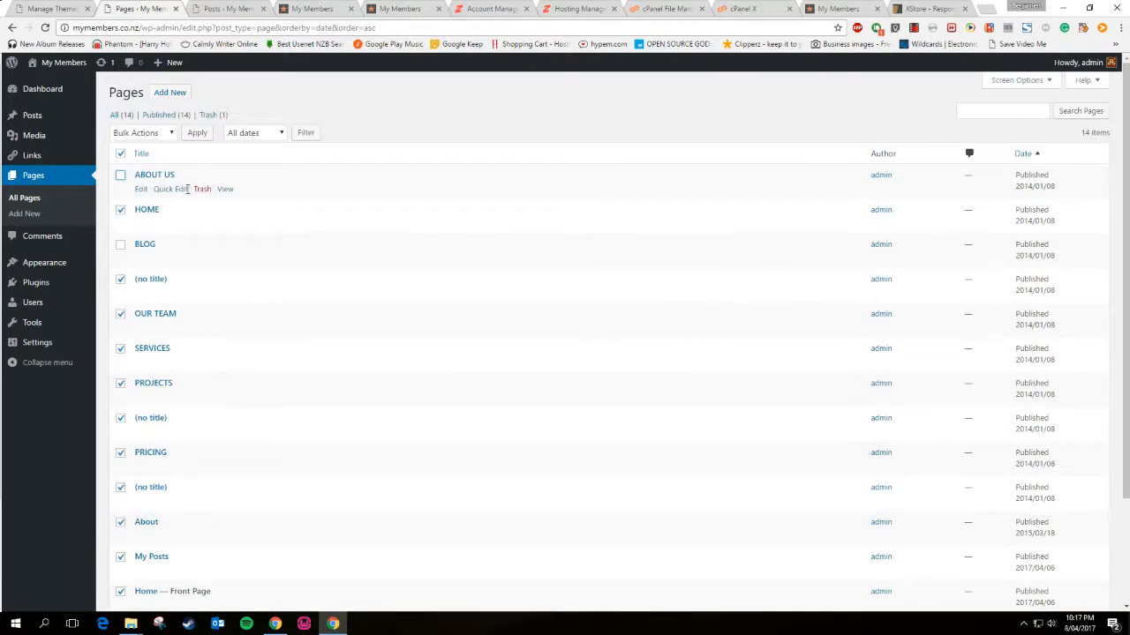
click(121, 211)
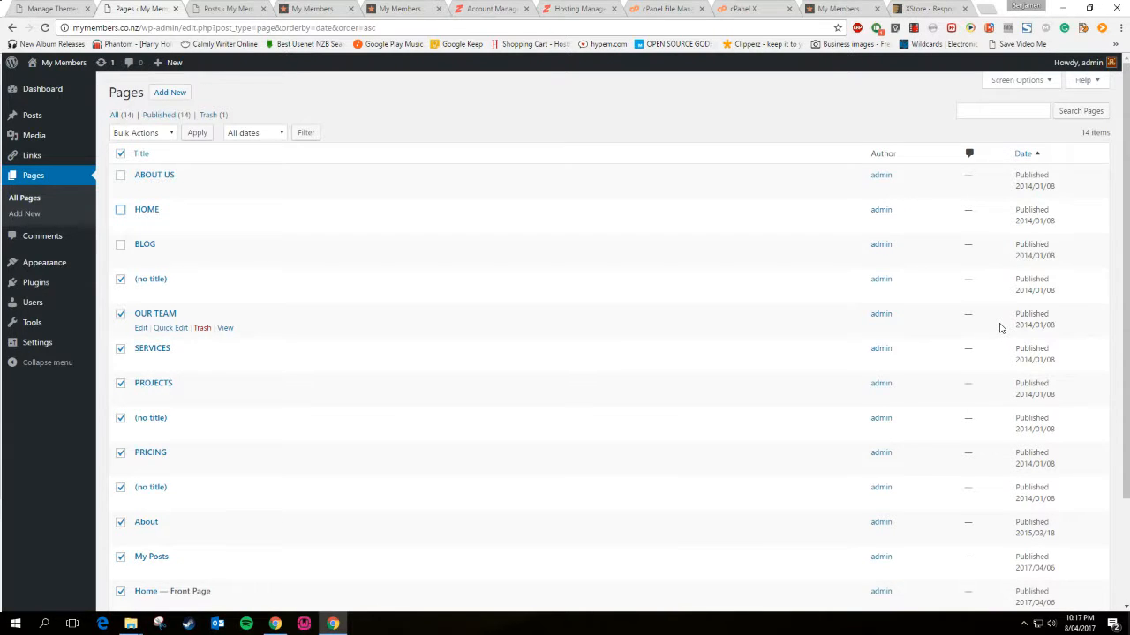
scroll(1000, 328, down, 1)
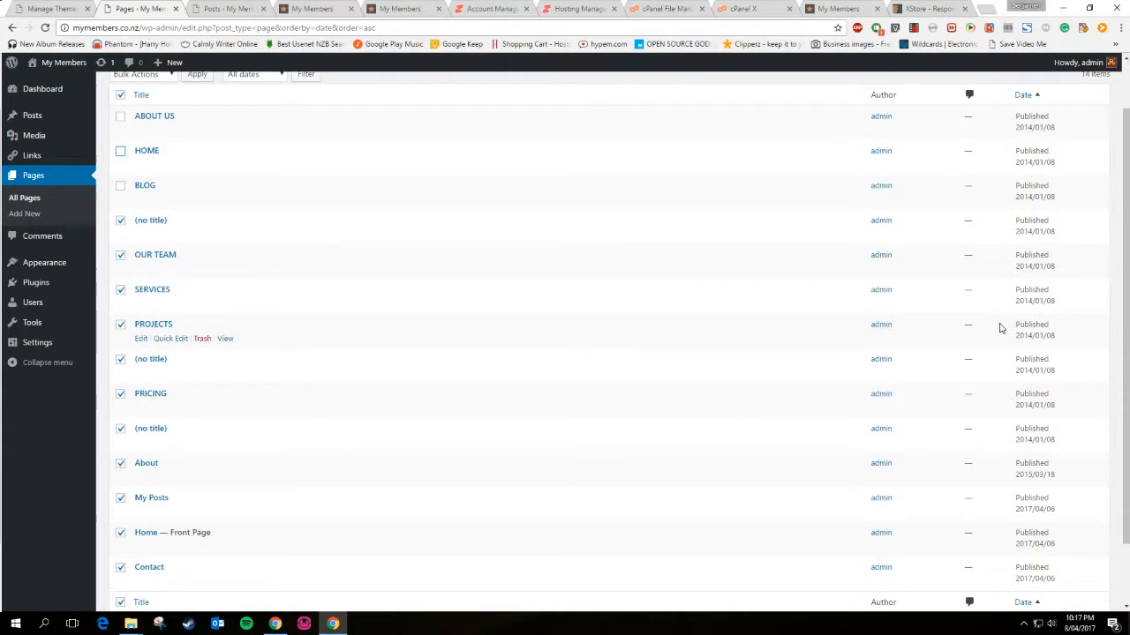
scroll(964, 322, up, 1)
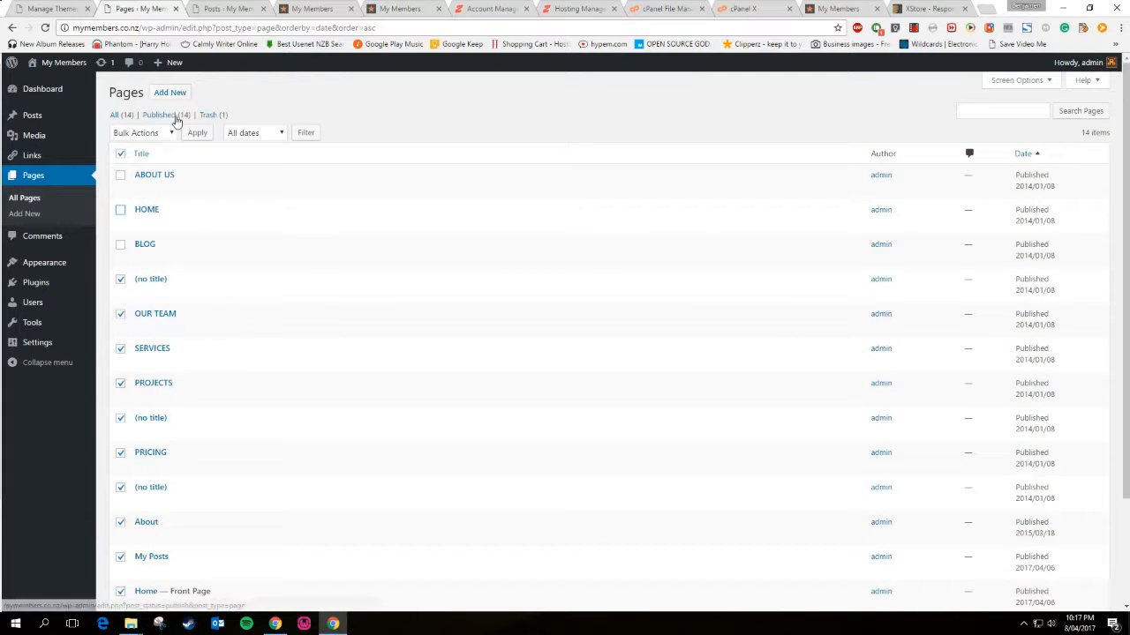
click(142, 132)
click(140, 168)
click(189, 136)
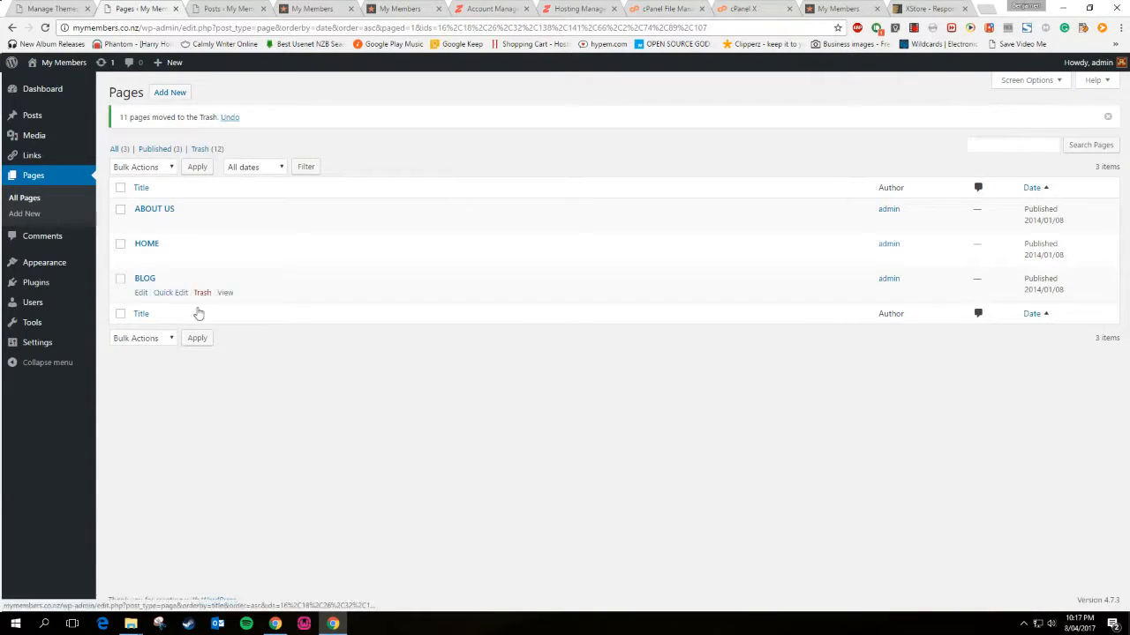
Open the Trash view of the Pages list, look through the trashed pages and restore the Contact page
click(309, 9)
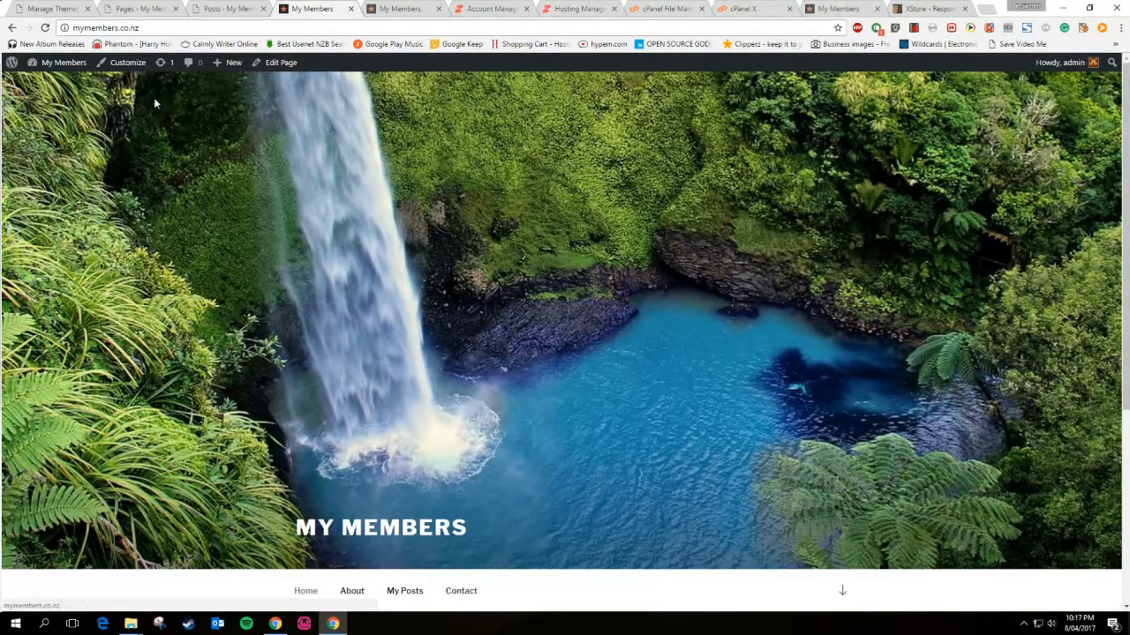
click(225, 9)
click(159, 7)
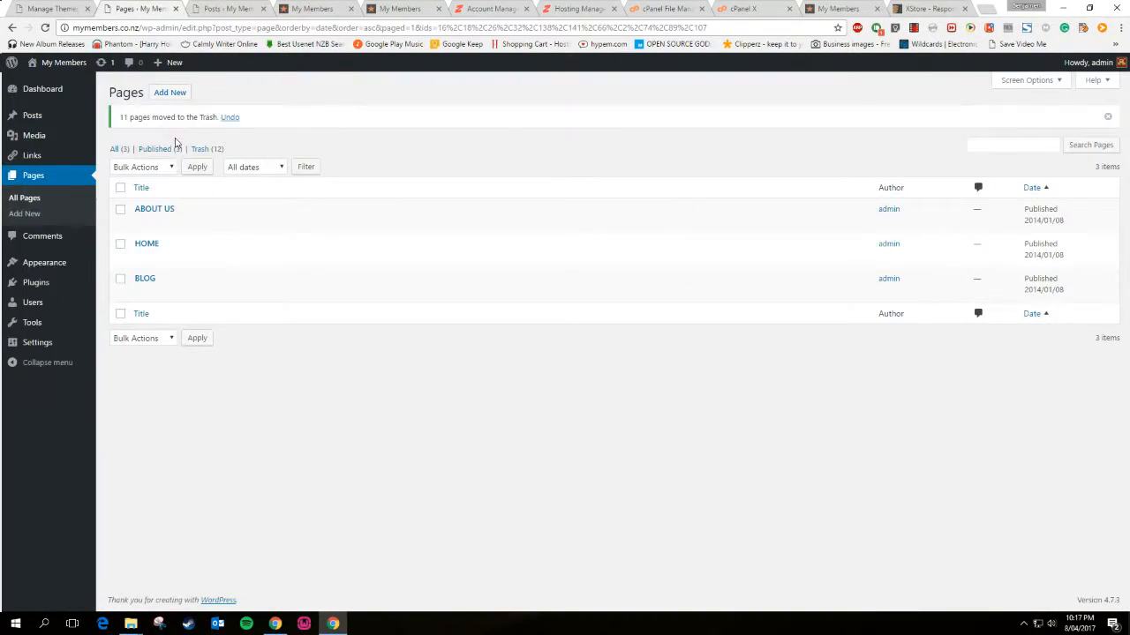
click(201, 149)
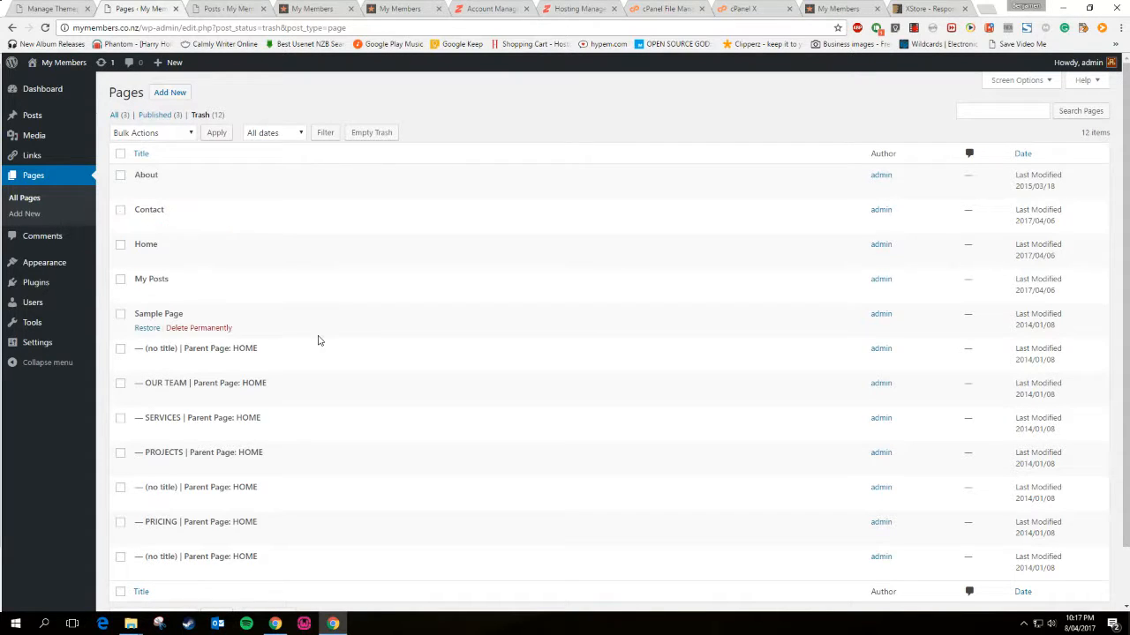
scroll(316, 337, down, 2)
scroll(311, 336, up, 2)
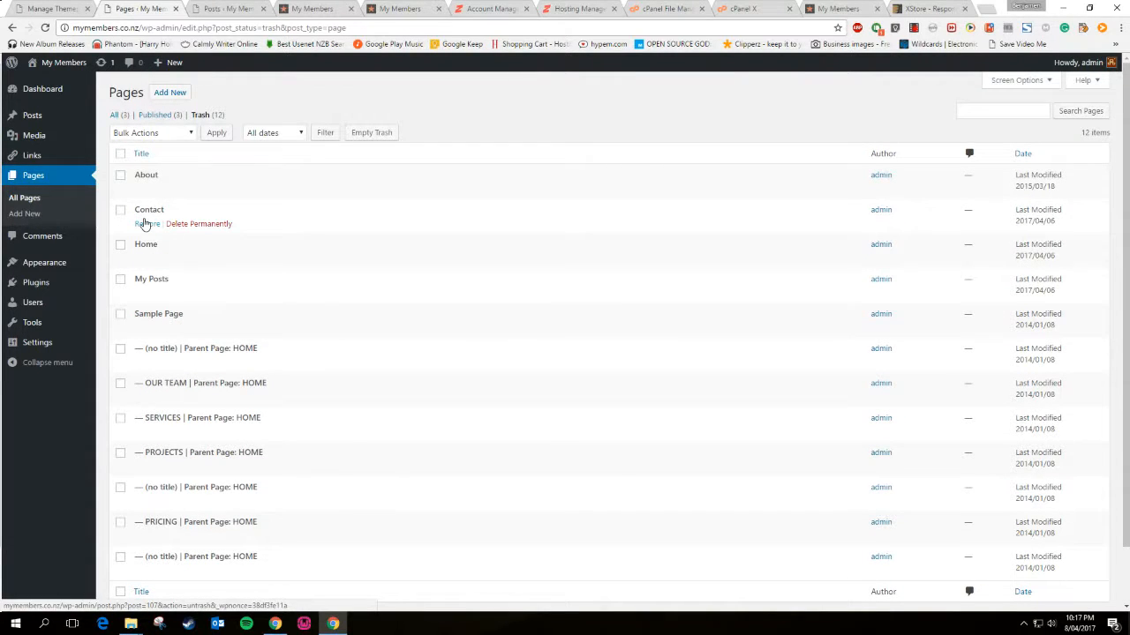
click(146, 223)
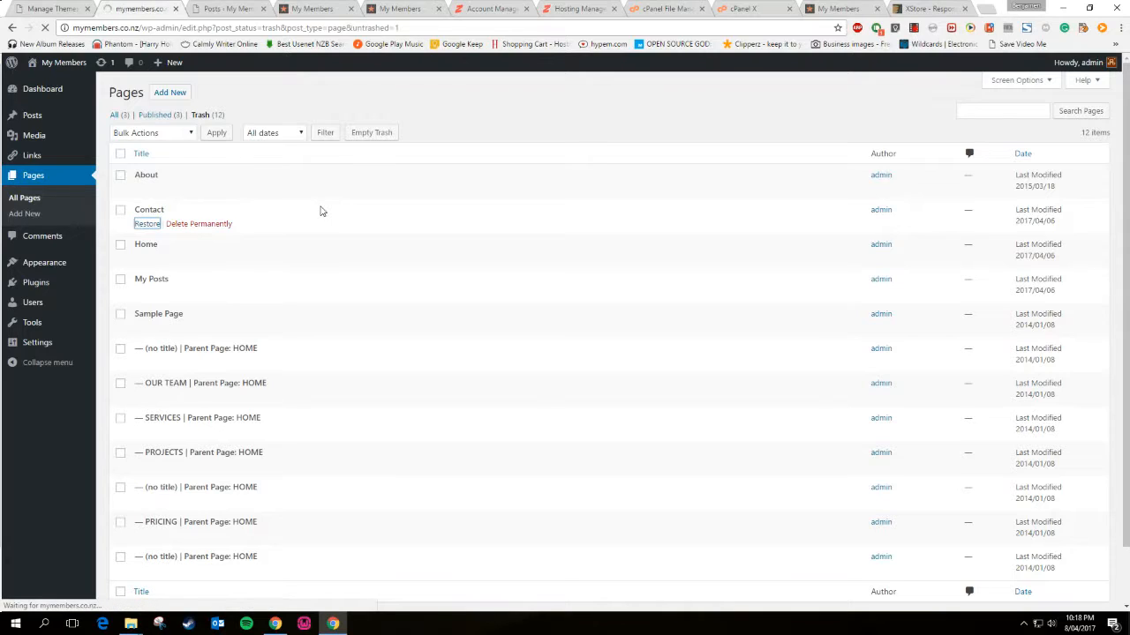
Switch to the live site, reload its home page and check the navigation menu and posts
click(313, 9)
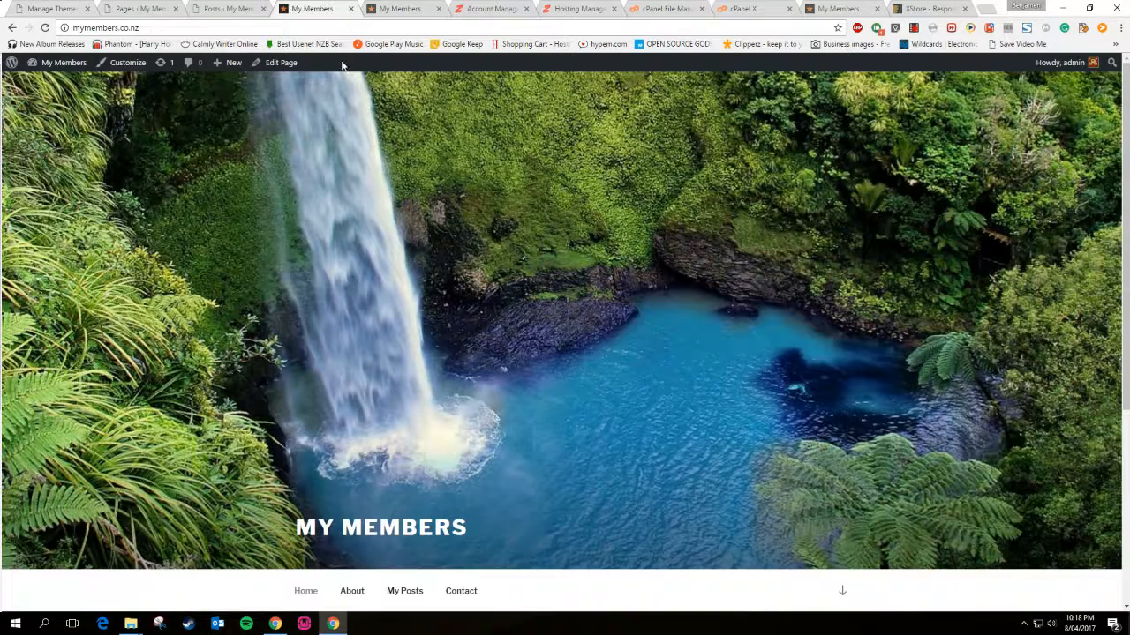
click(305, 591)
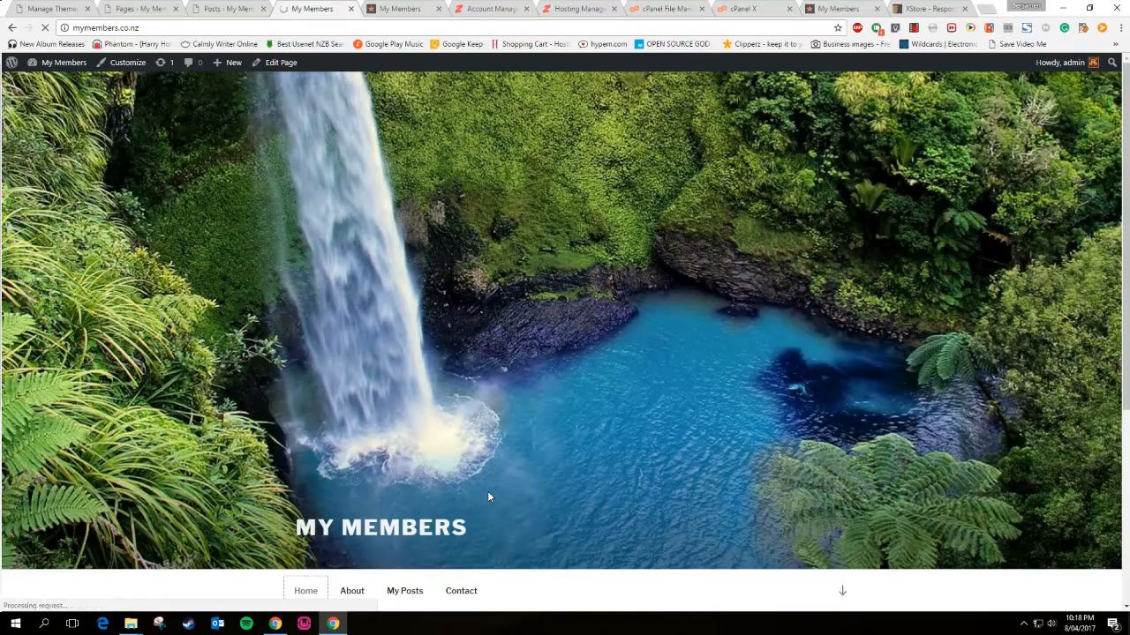
scroll(487, 496, down, 2)
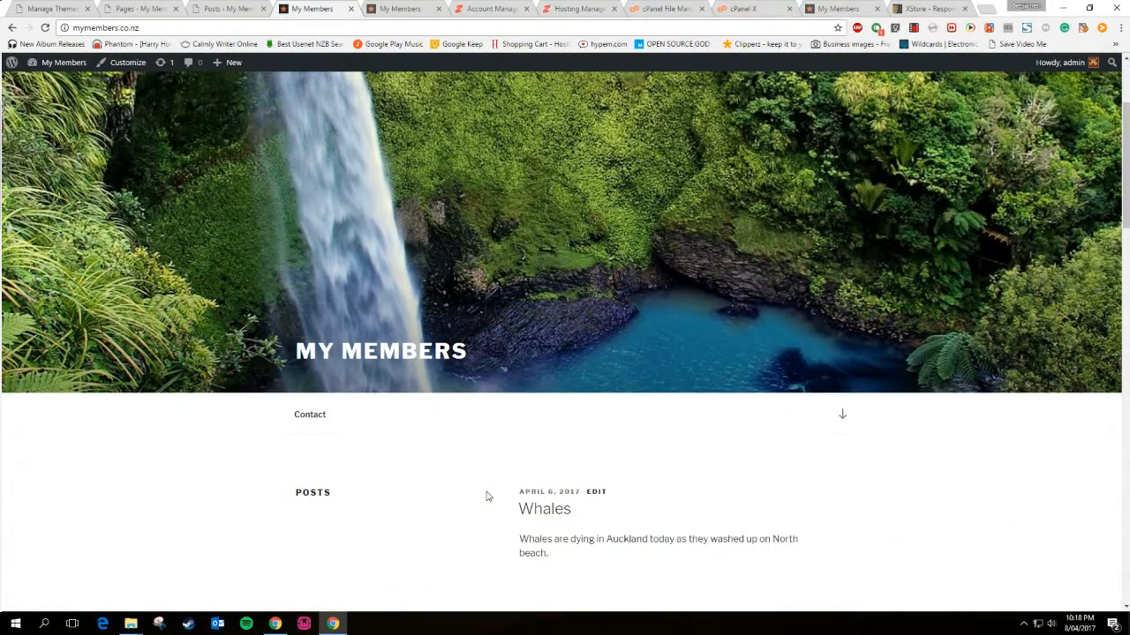
scroll(485, 497, up, 2)
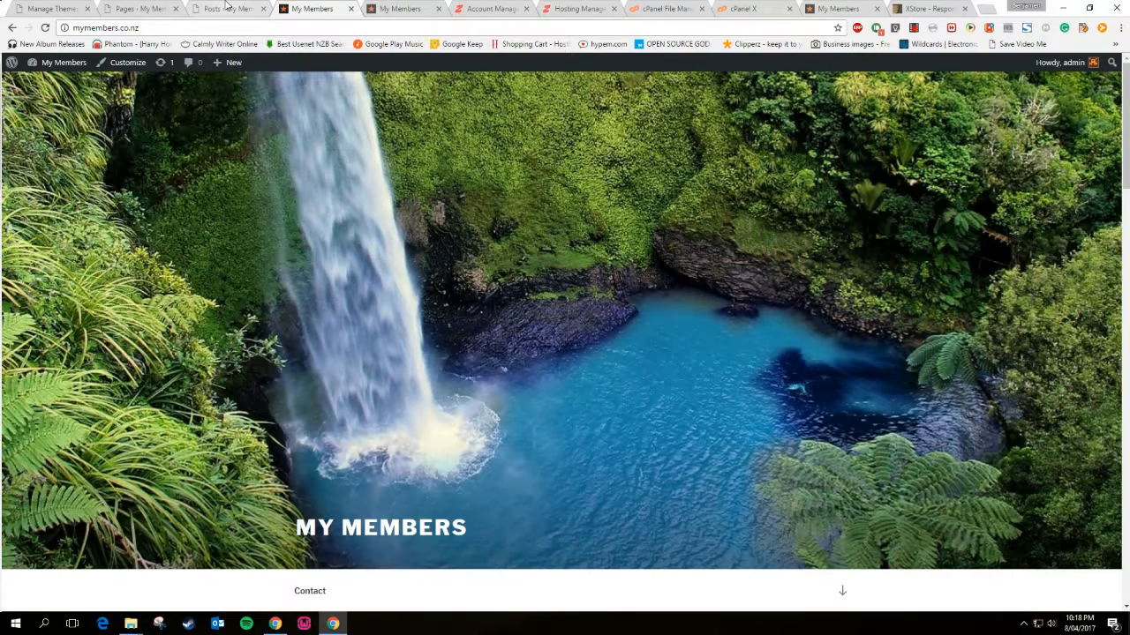
Return to the trashed pages and restore the Home page dated 2017/04/06 and the About page
click(141, 8)
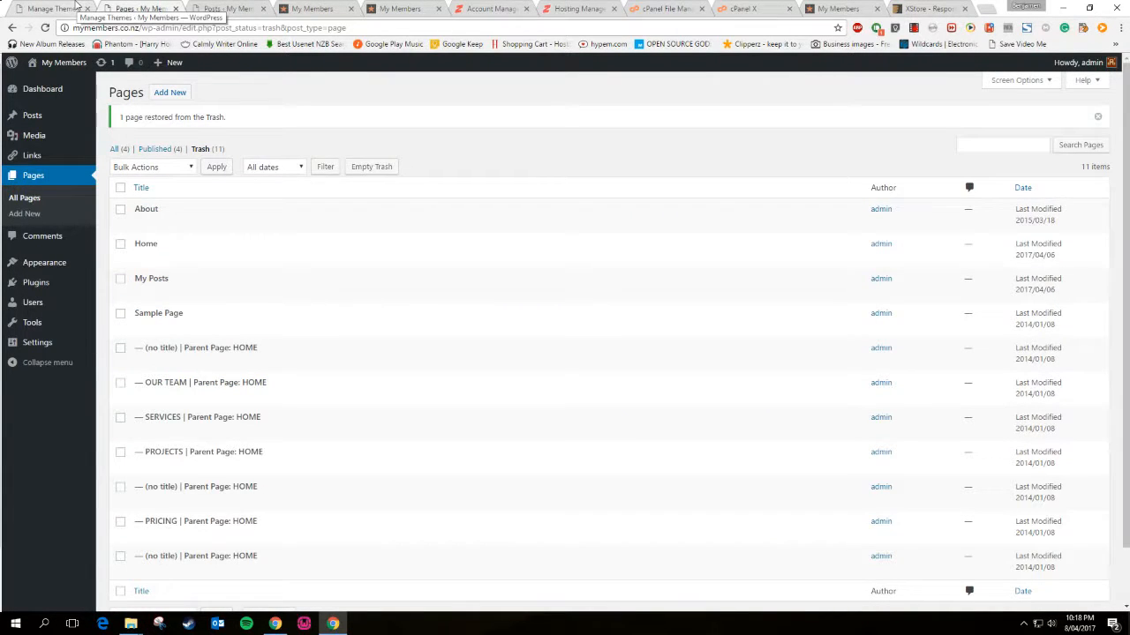
mouse_move(372, 329)
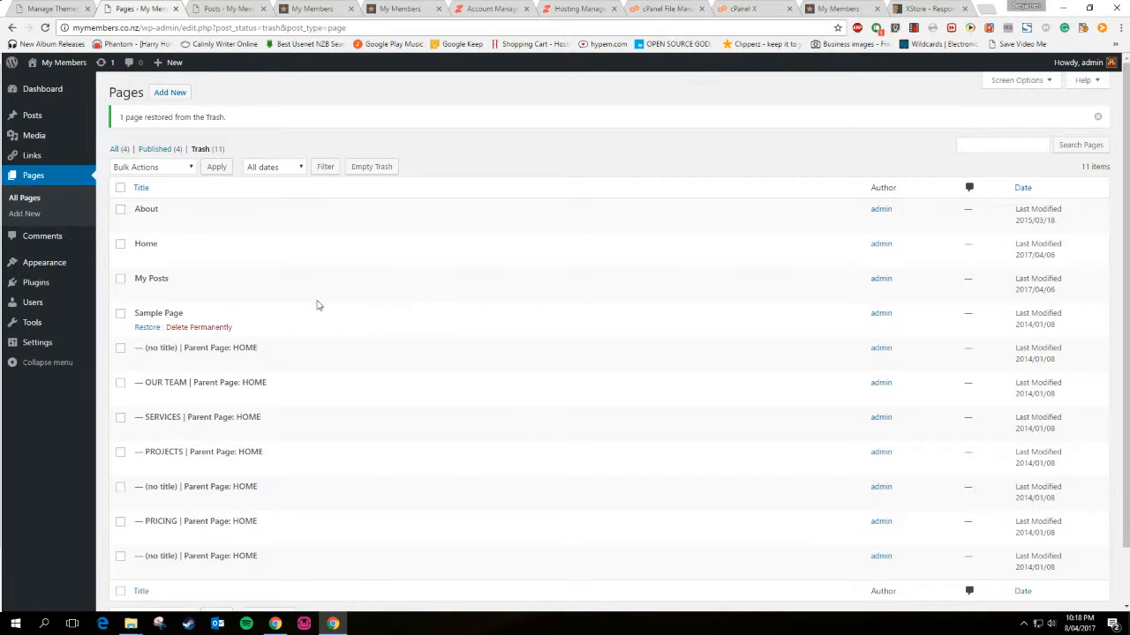
click(147, 257)
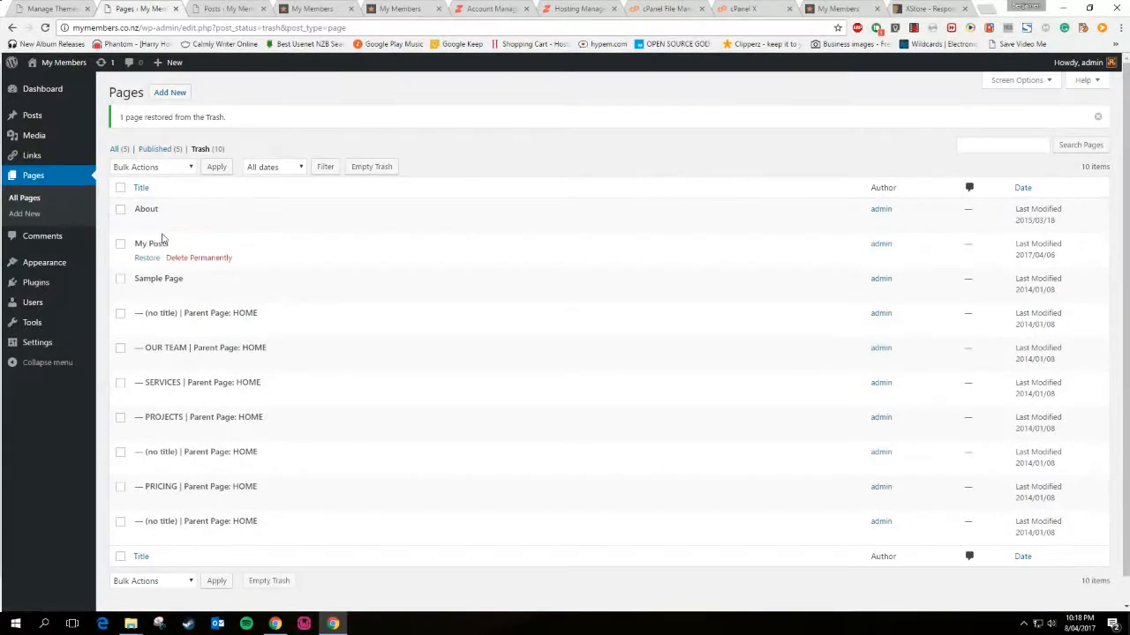
click(147, 223)
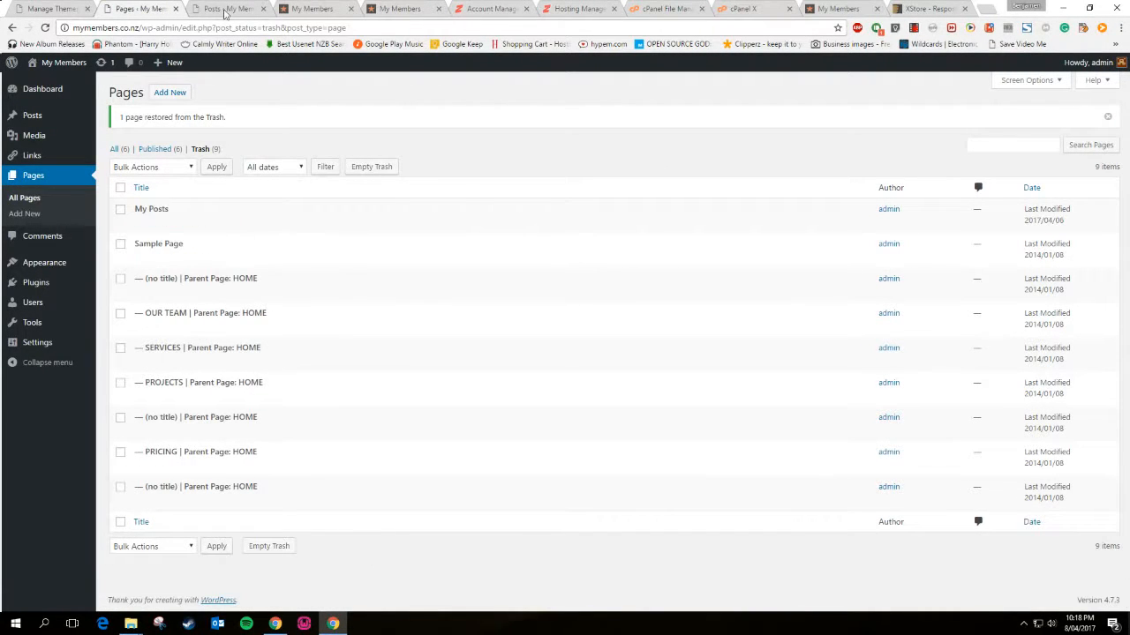
From the list of all pages, move the demo pages BLOG, HOME and ABOUT US to the Trash one by one
click(35, 196)
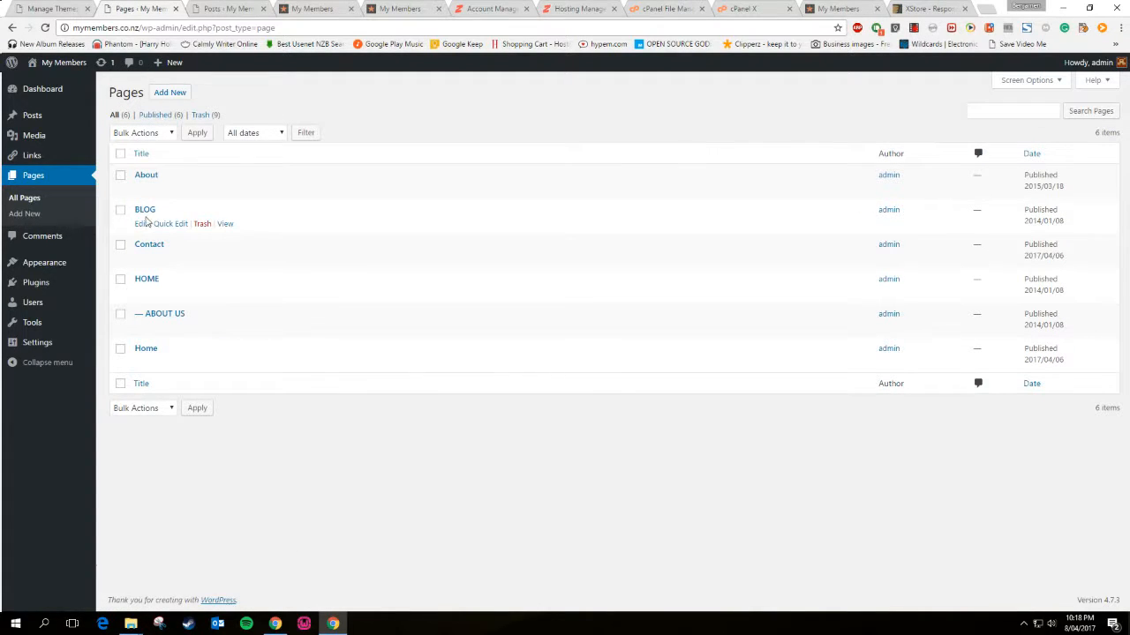
click(201, 224)
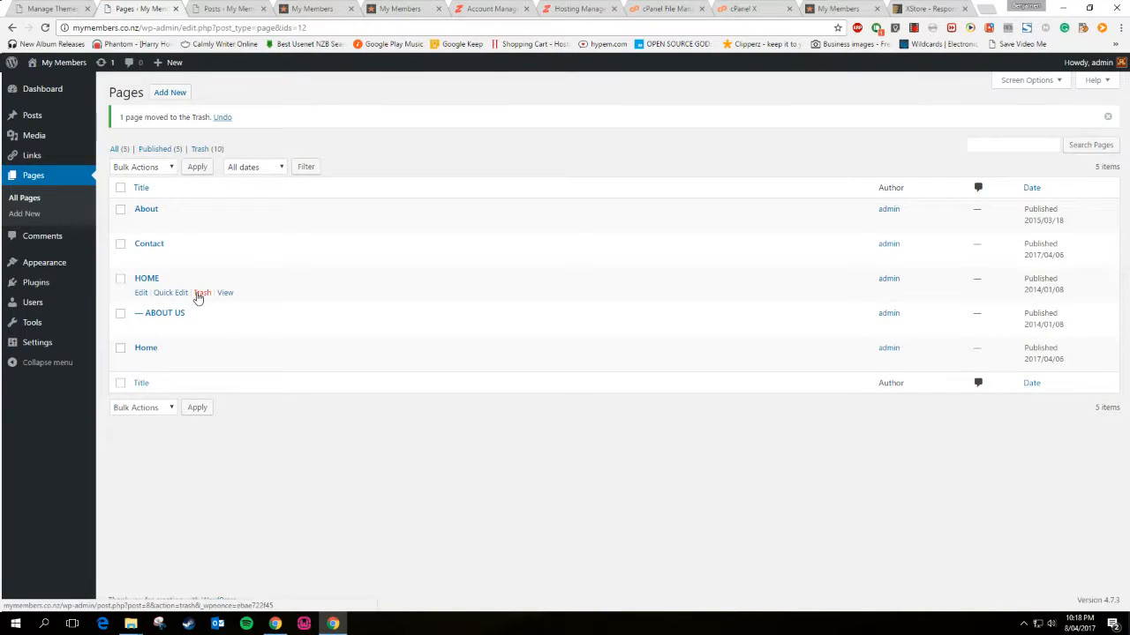
click(199, 295)
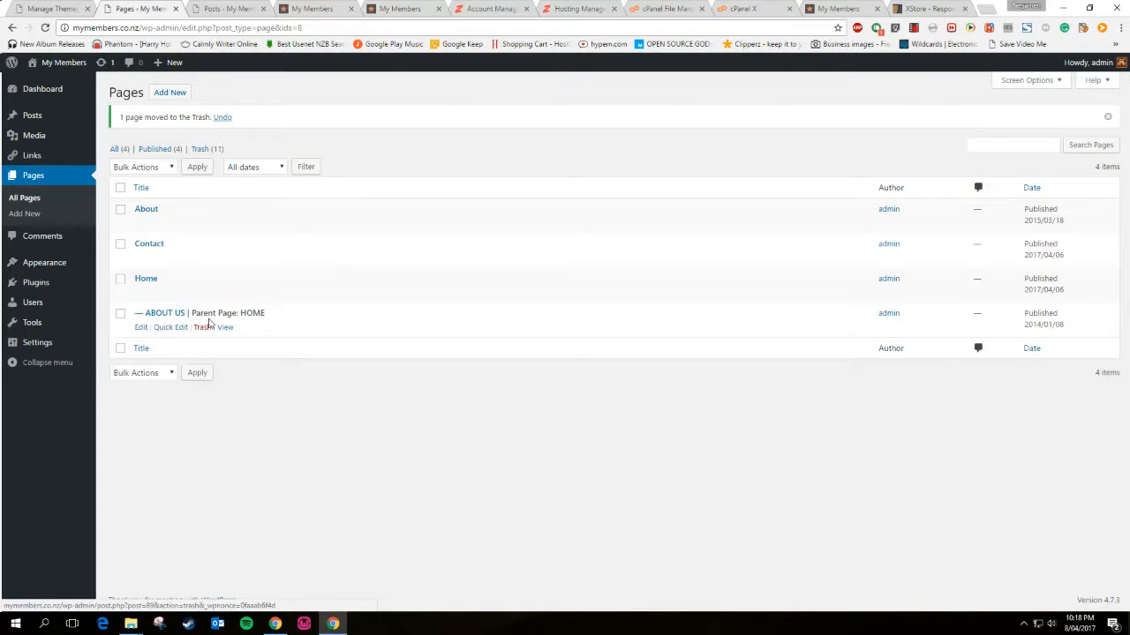
click(203, 328)
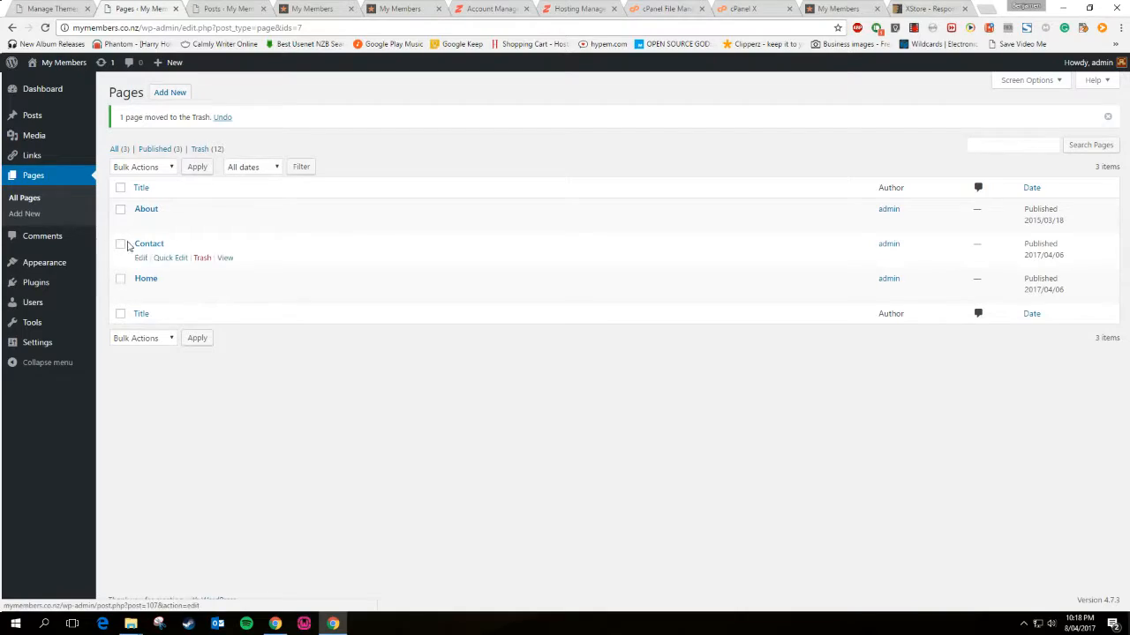
Switch to the live site, check its navigation menu and open the Contact page
click(168, 93)
click(309, 8)
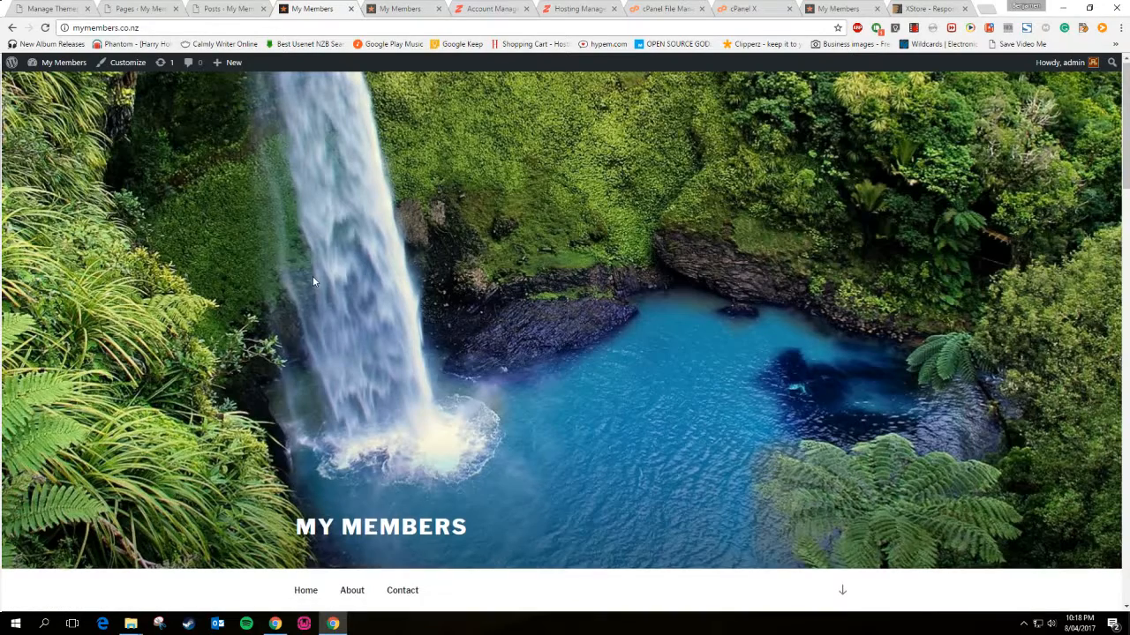
scroll(314, 281, down, 2)
click(409, 419)
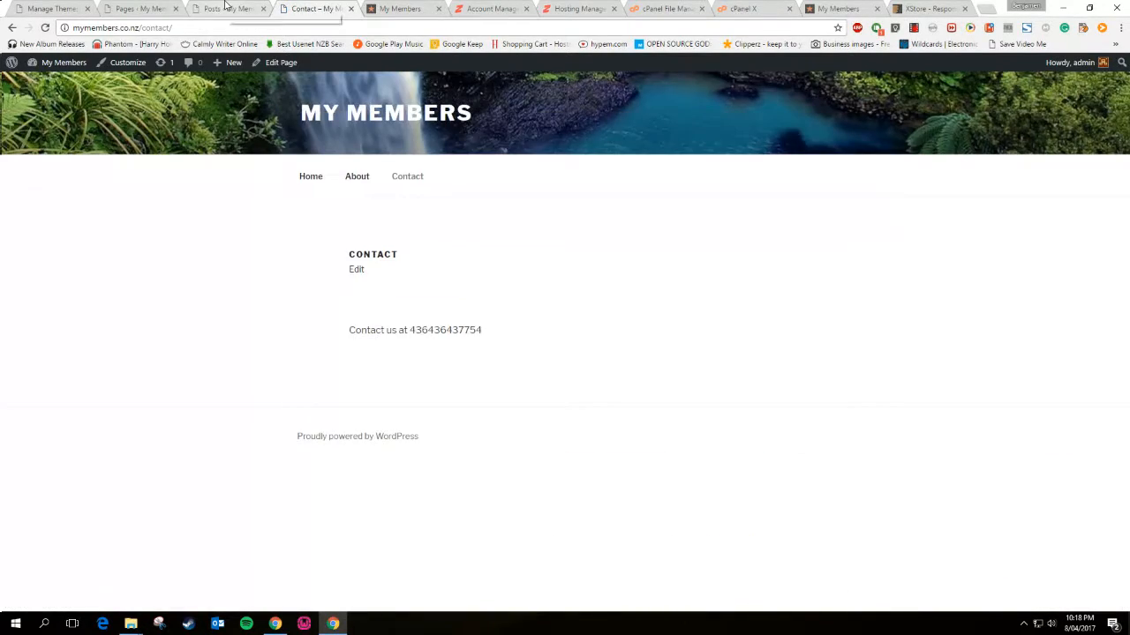
In the Posts list, move the IMAGE, VIDEO and SLIDER POST EXAMPLE posts and PLAIN TEXT ONLY POST to the Trash as one bulk action
click(225, 8)
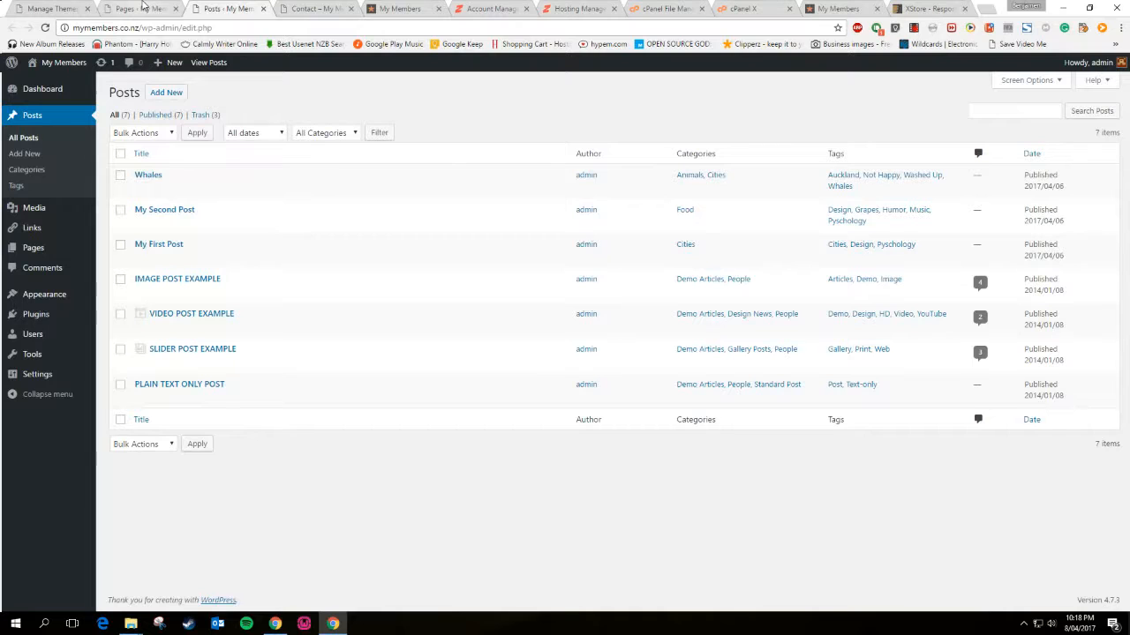
mouse_move(214, 399)
mouse_move(142, 189)
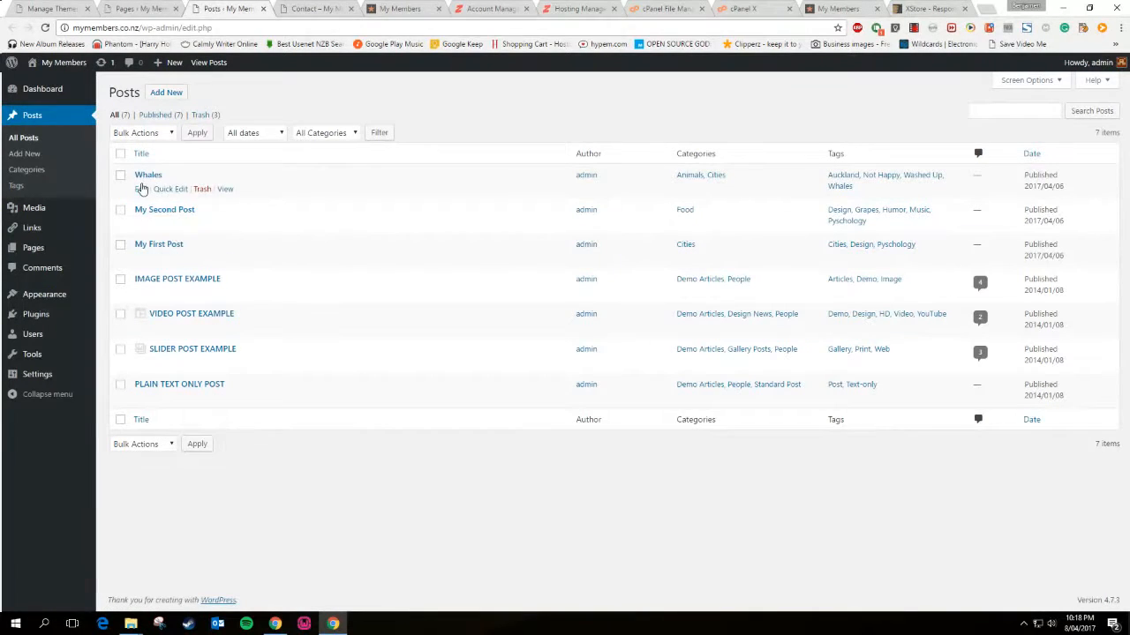
mouse_move(127, 253)
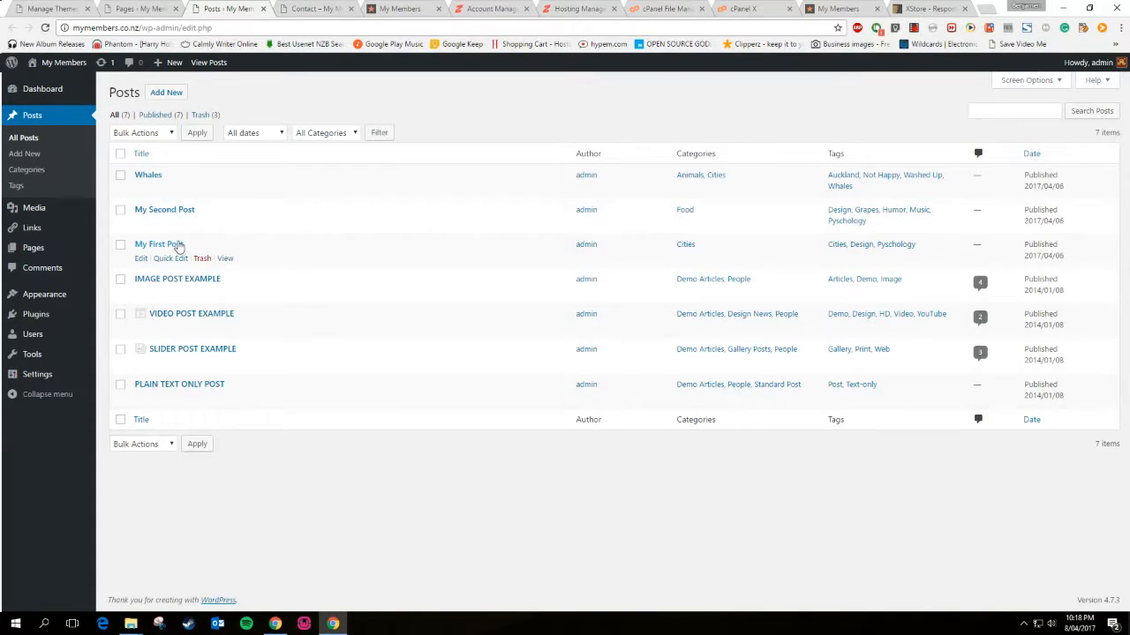
click(120, 279)
click(120, 315)
click(121, 350)
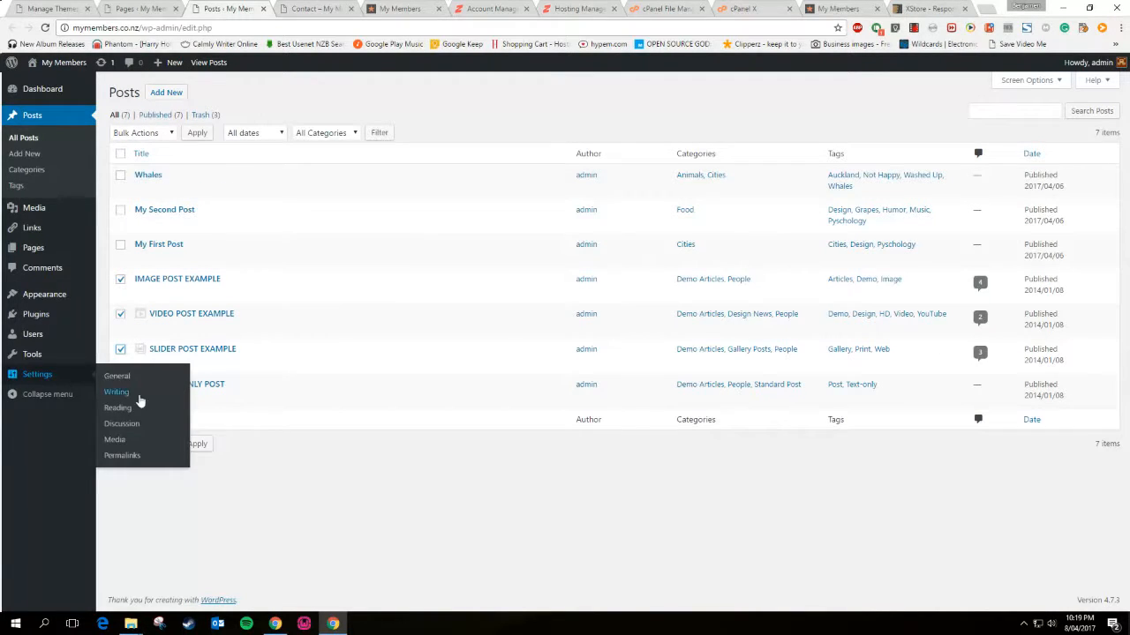
click(120, 386)
click(161, 133)
click(141, 171)
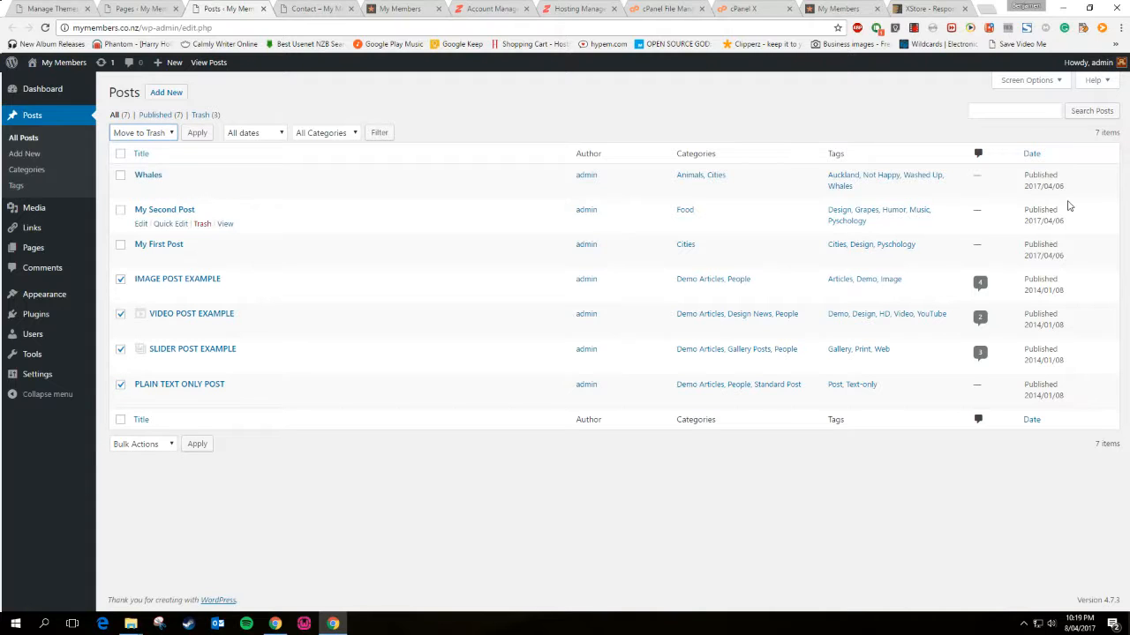
click(198, 133)
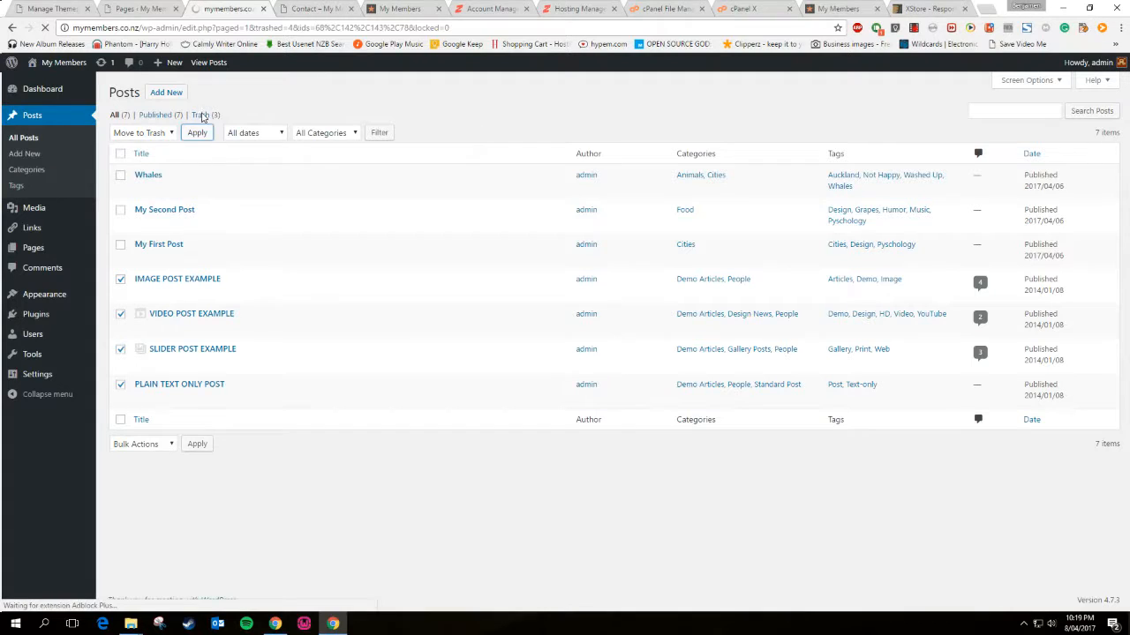
Open the trashed posts, select all of them and delete them permanently as a bulk action
click(203, 149)
click(120, 153)
click(152, 132)
click(150, 173)
click(215, 134)
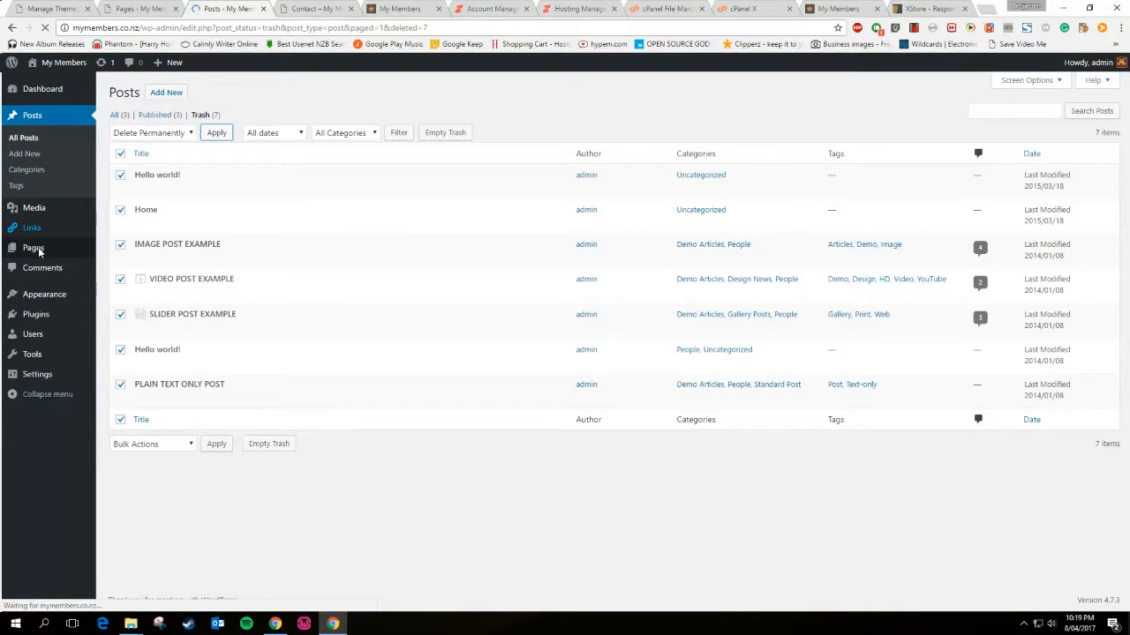
Open the trashed pages, select all of them and delete them permanently as a bulk action
mouse_move(37, 252)
click(108, 251)
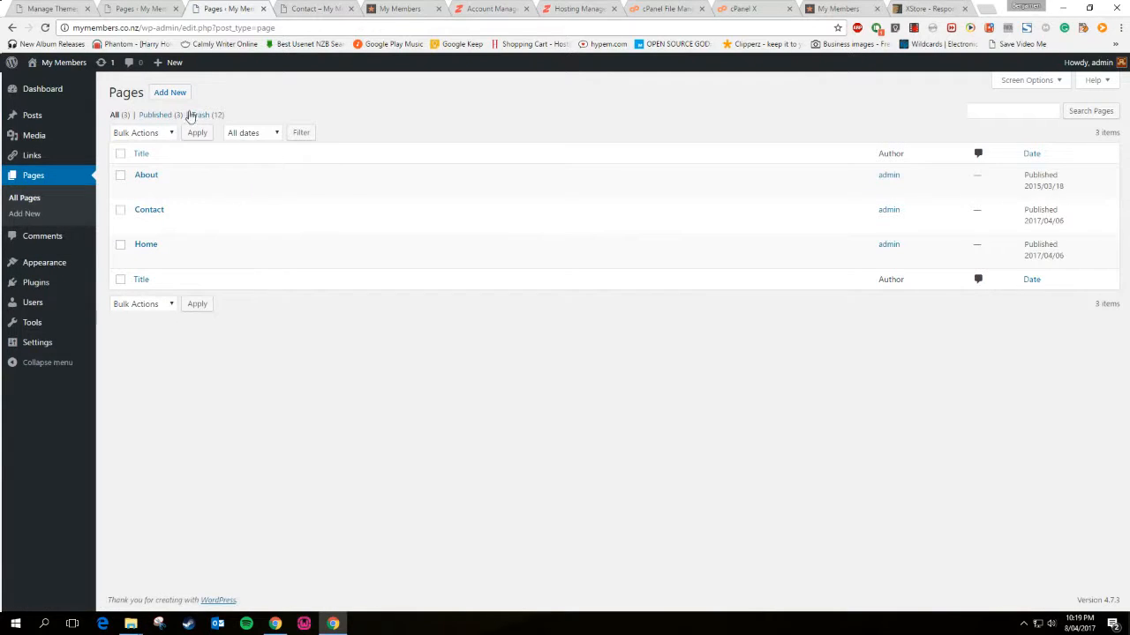
click(201, 116)
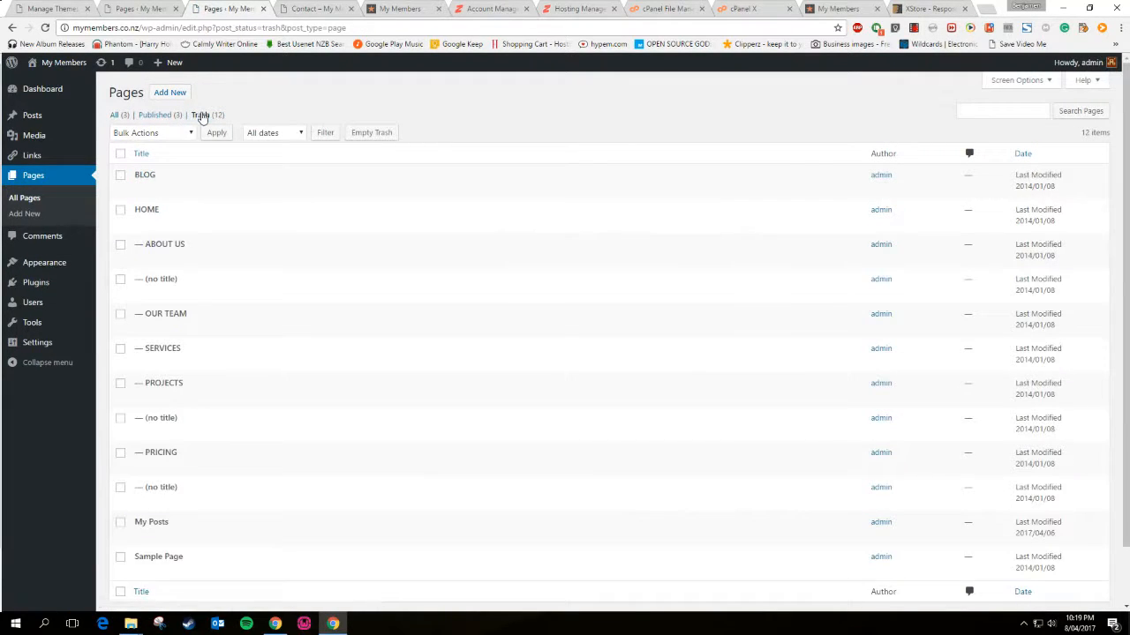
click(121, 154)
click(144, 134)
click(146, 169)
click(216, 133)
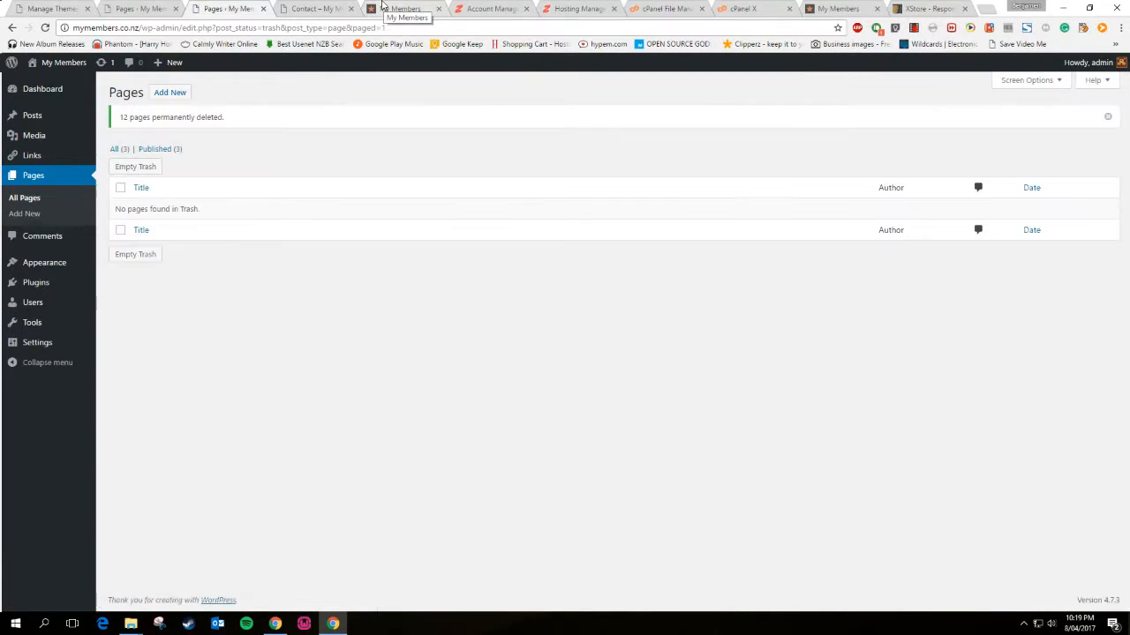
Reload the live site's front page, look through its menu and posts, and open its Home page
click(382, 7)
click(45, 28)
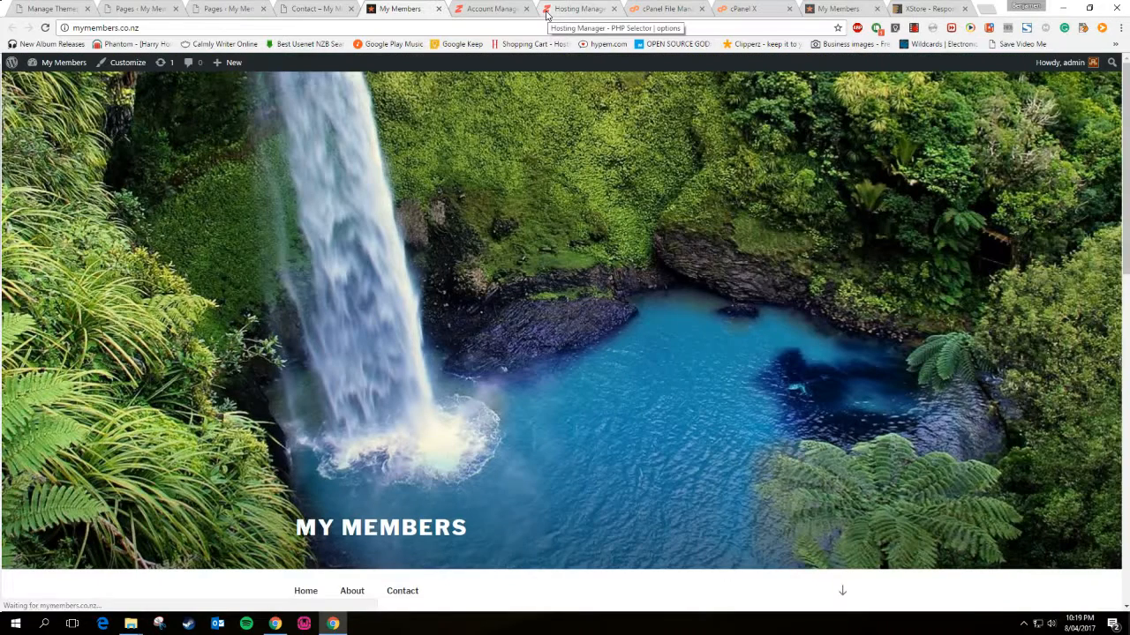
scroll(576, 282, down, 5)
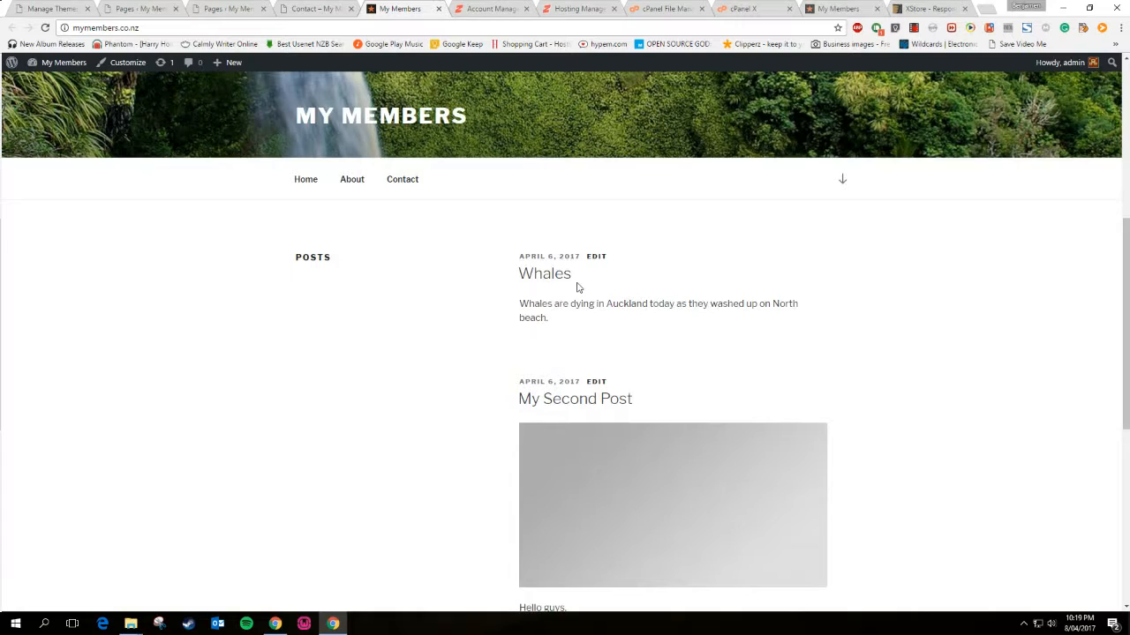
scroll(491, 282, up, 4)
scroll(492, 284, down, 3)
click(300, 239)
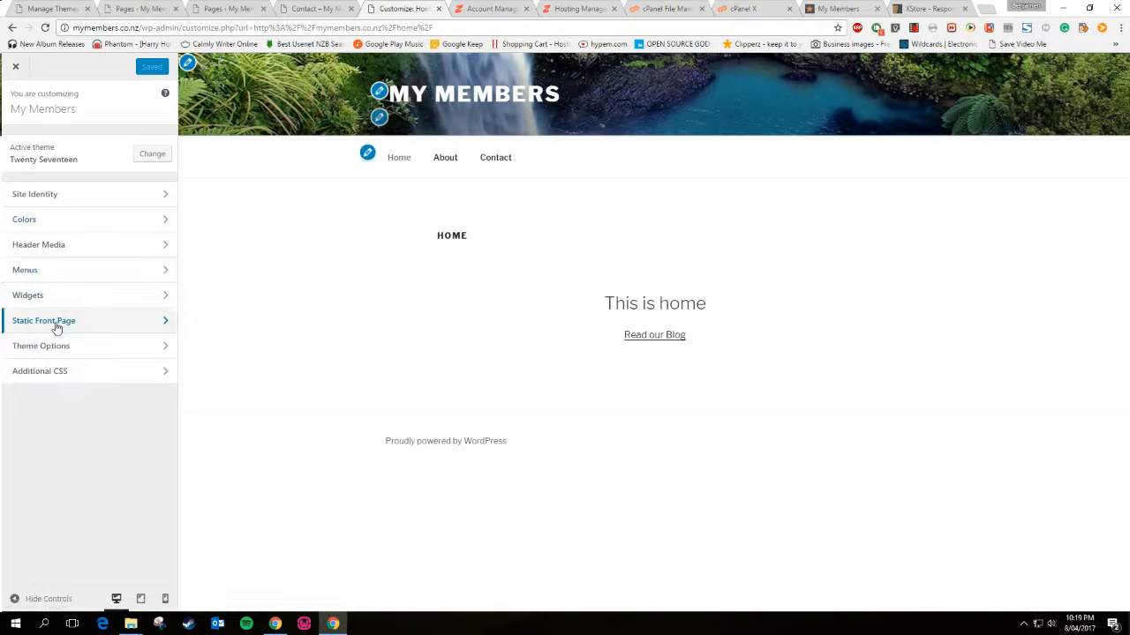
In the site's Customizer, set the front page to display a static page and choose Home
click(53, 323)
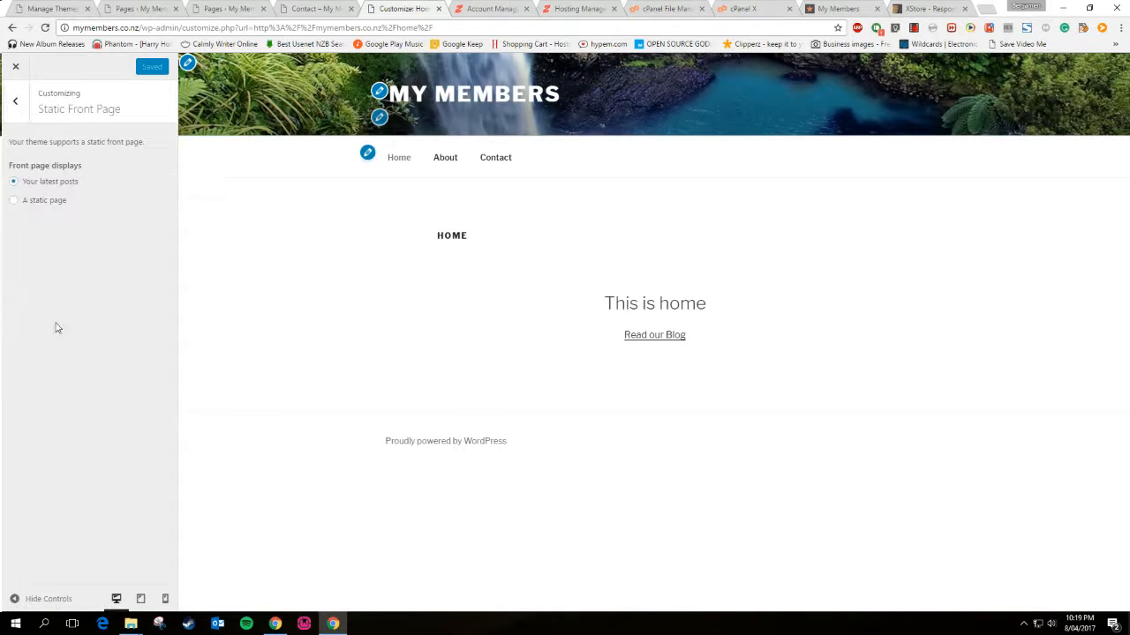
click(12, 202)
click(36, 249)
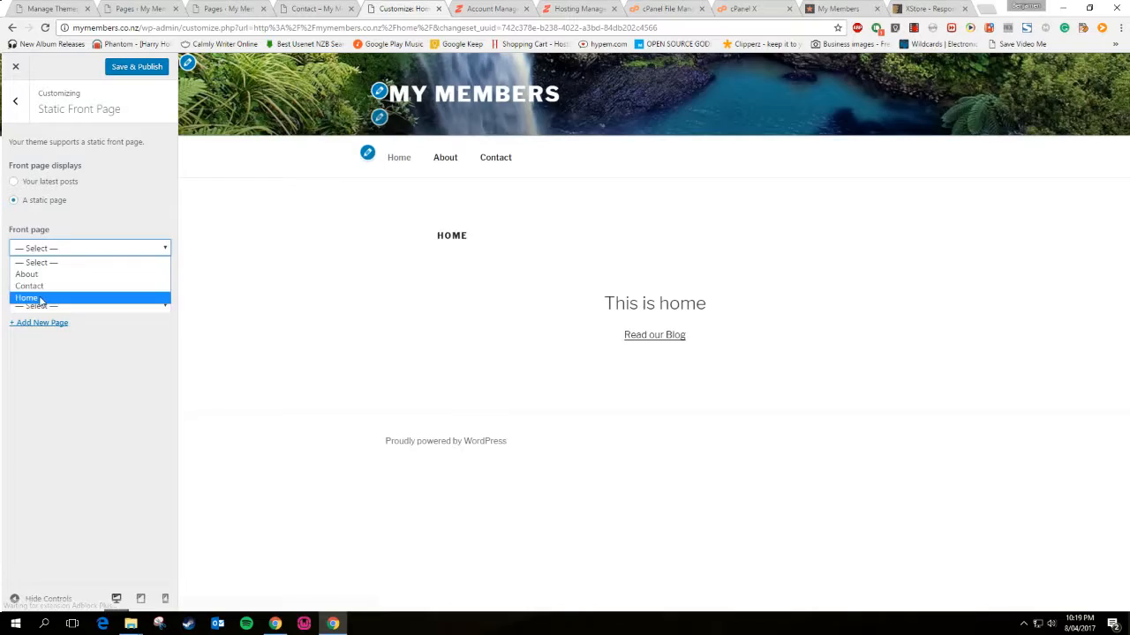
click(40, 299)
Add a new page titled My Posts as the posts page, publish the static front page settings and return to the main Customizer options
click(42, 306)
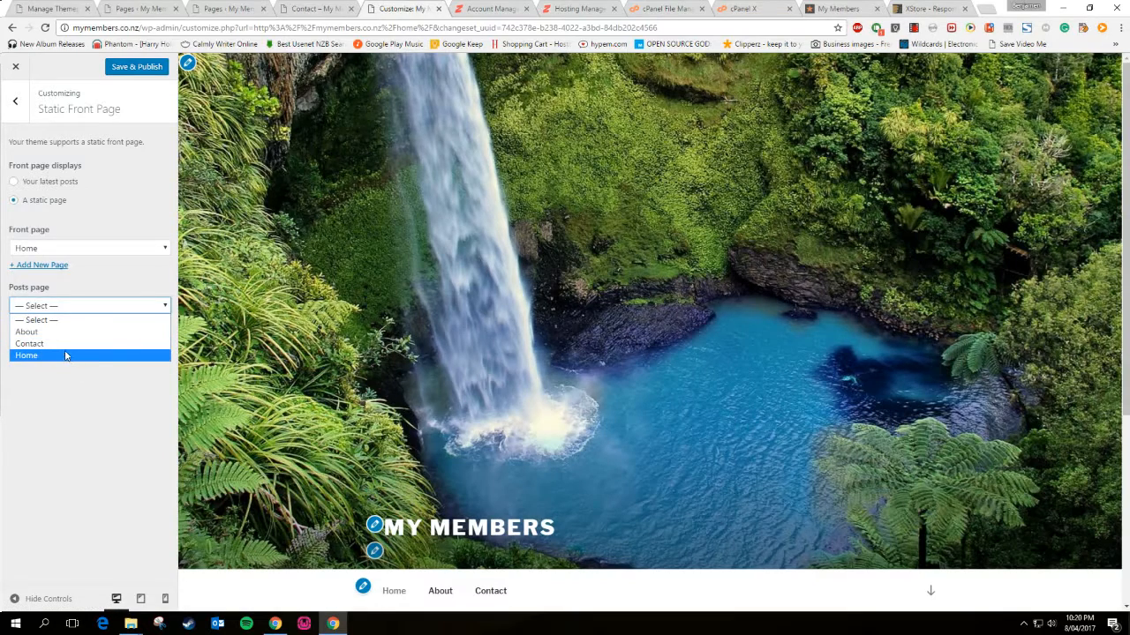
click(94, 375)
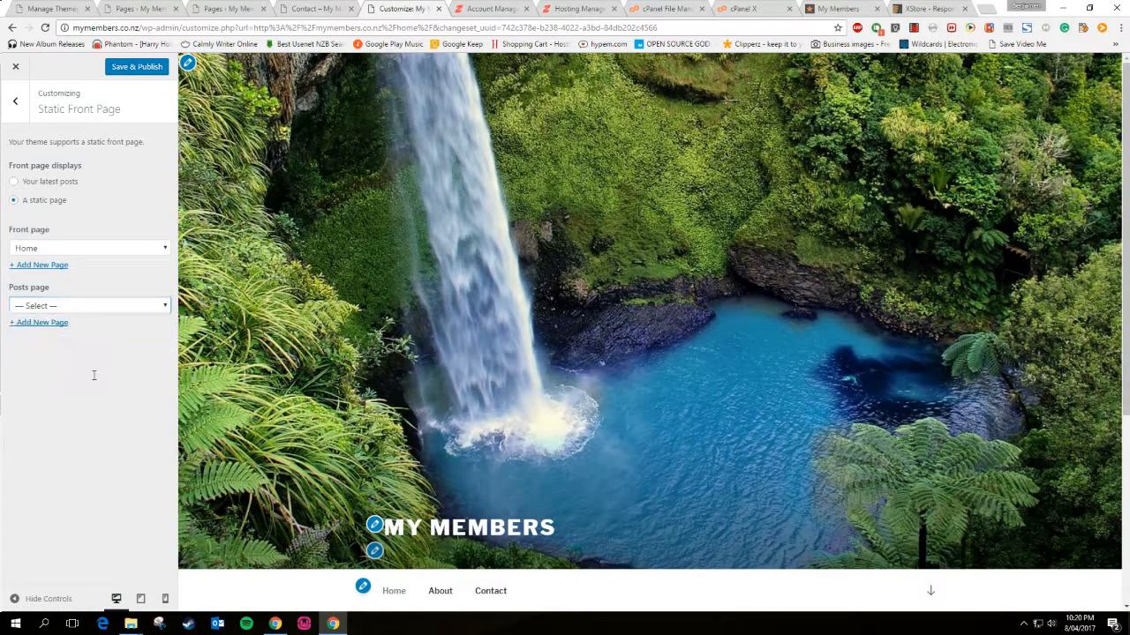
click(42, 325)
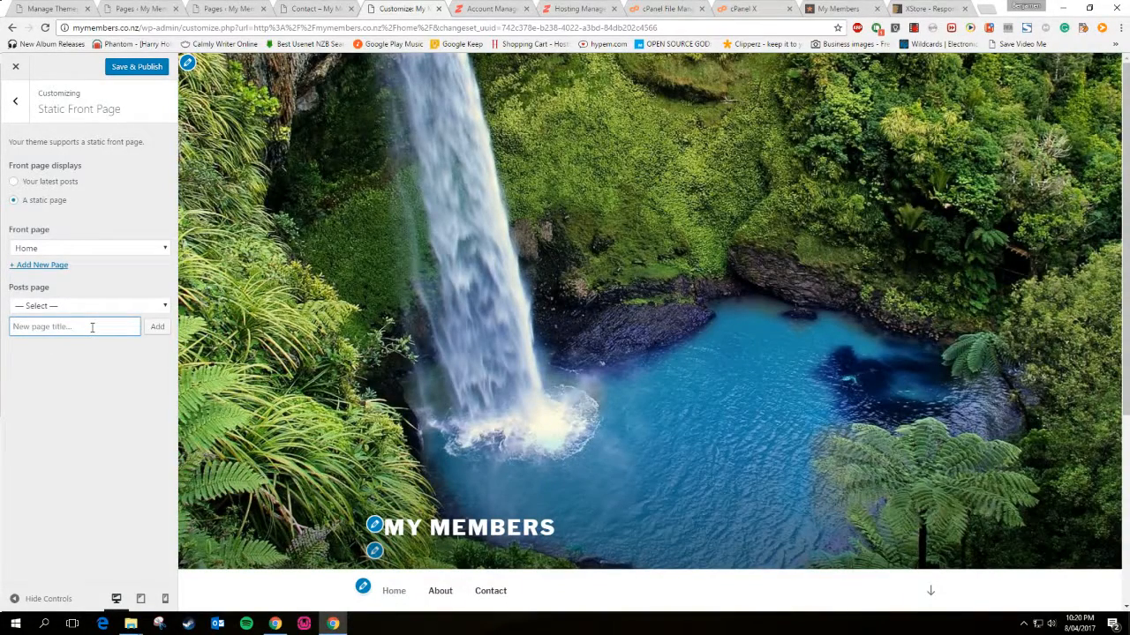
text(A)
key(BackSpace)
key(BackSpace)
text(My P)
click(156, 326)
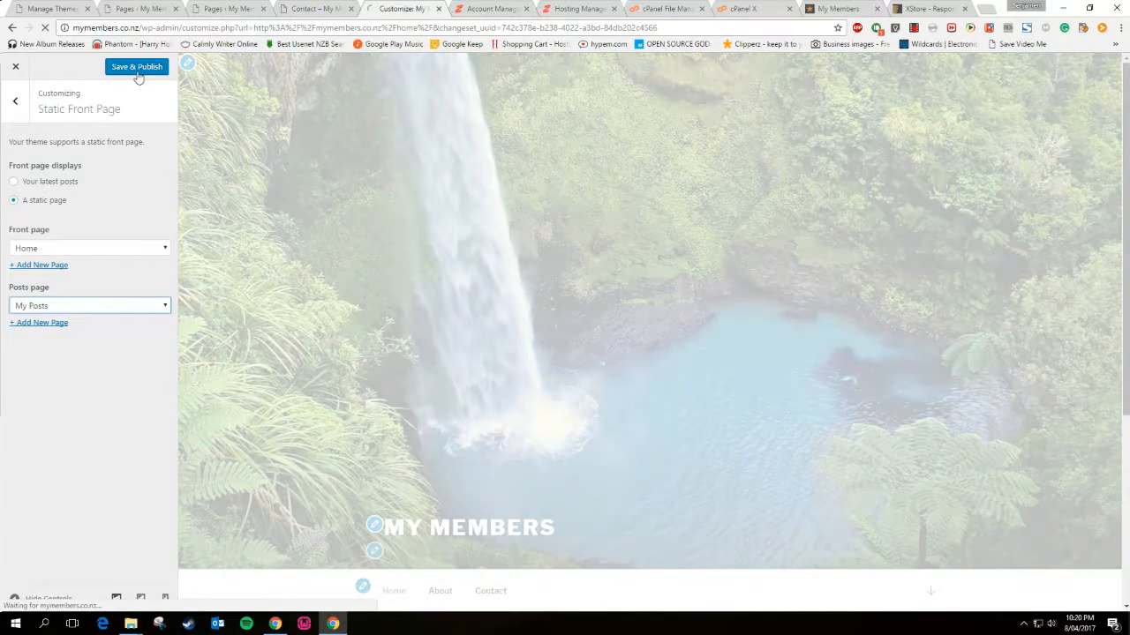
click(137, 74)
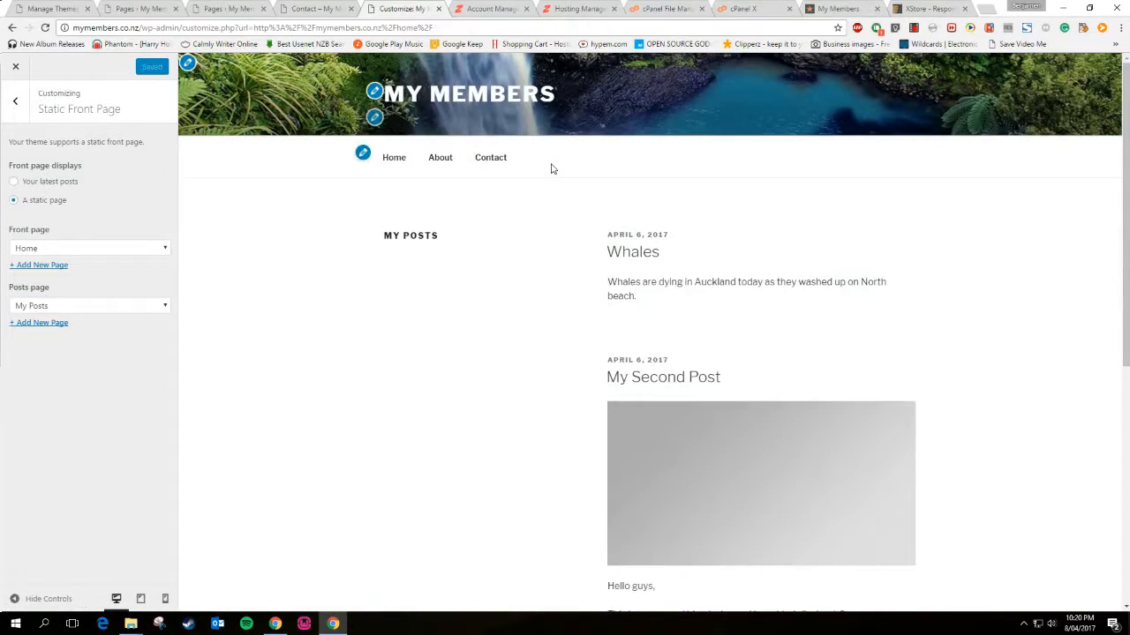
click(15, 100)
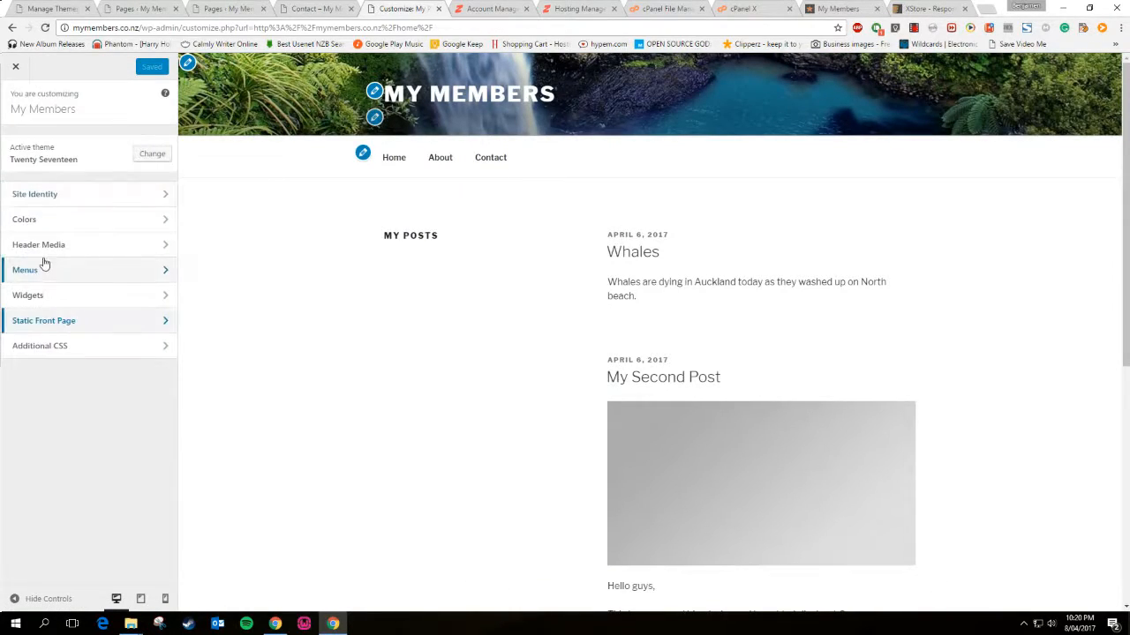
Add the newer My Posts page to the Home menu, place it between About and Contact, and publish the change
click(39, 263)
click(44, 218)
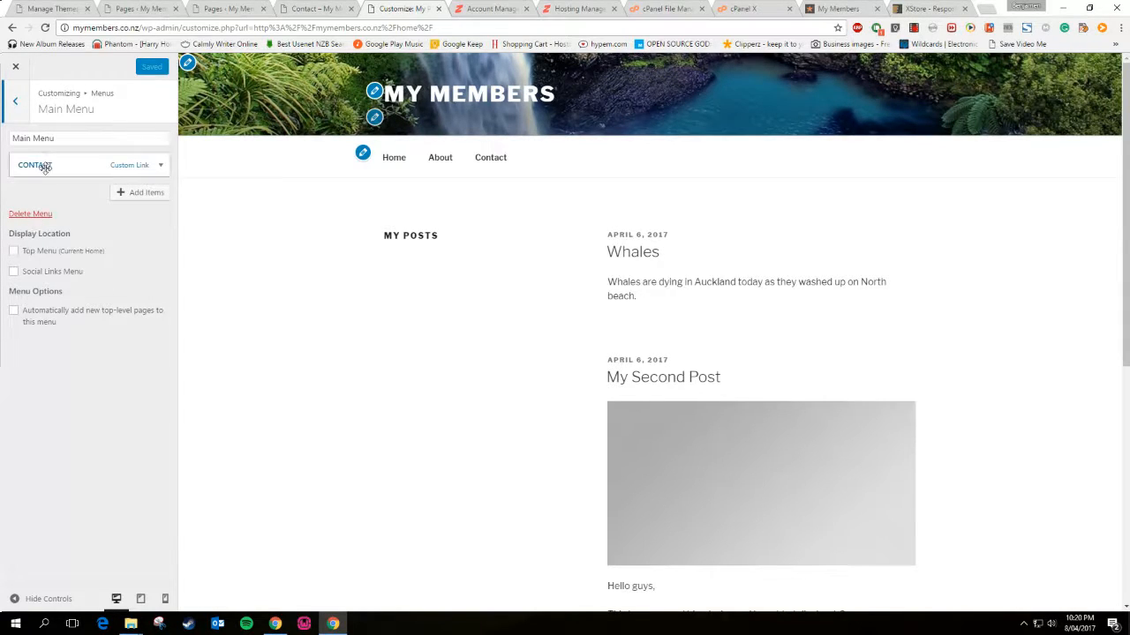
click(11, 108)
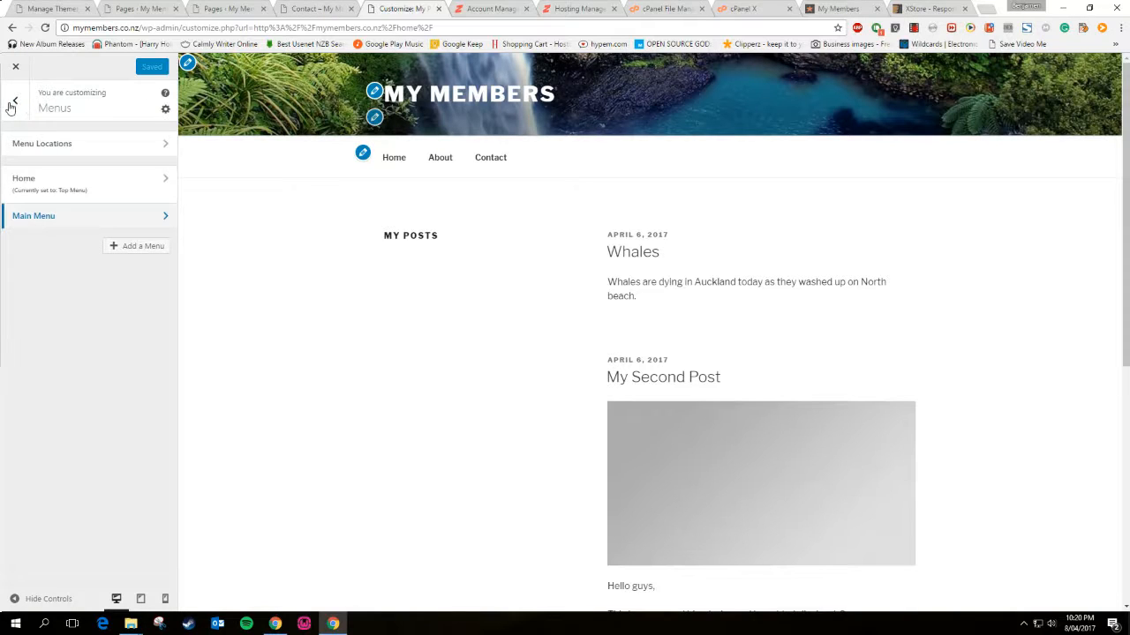
click(33, 177)
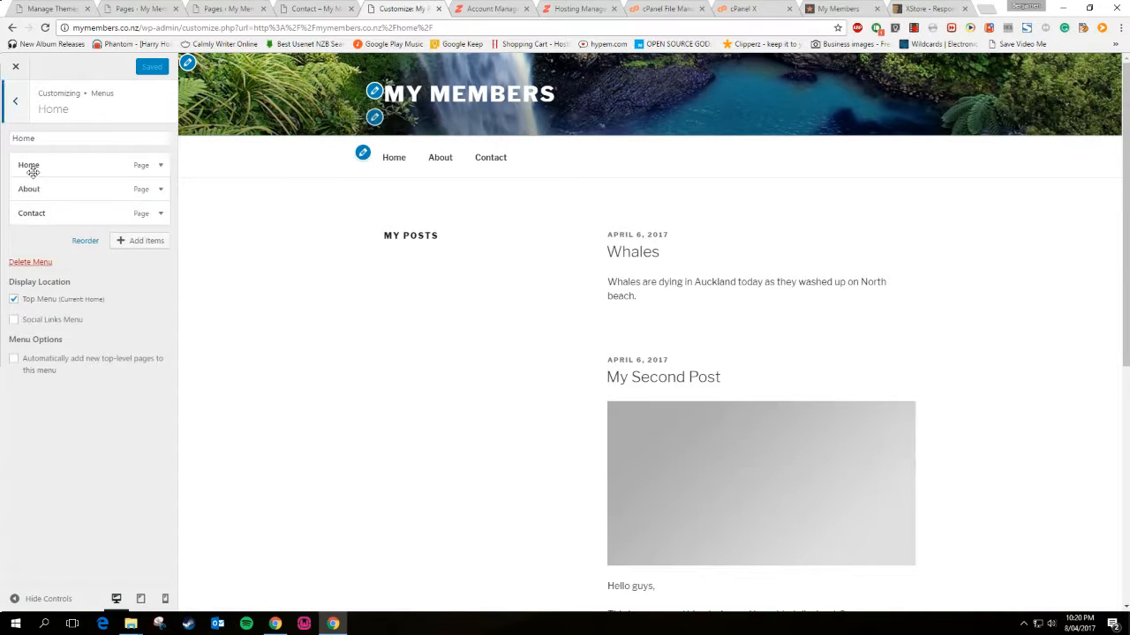
click(137, 243)
drag(220, 205, 60, 211)
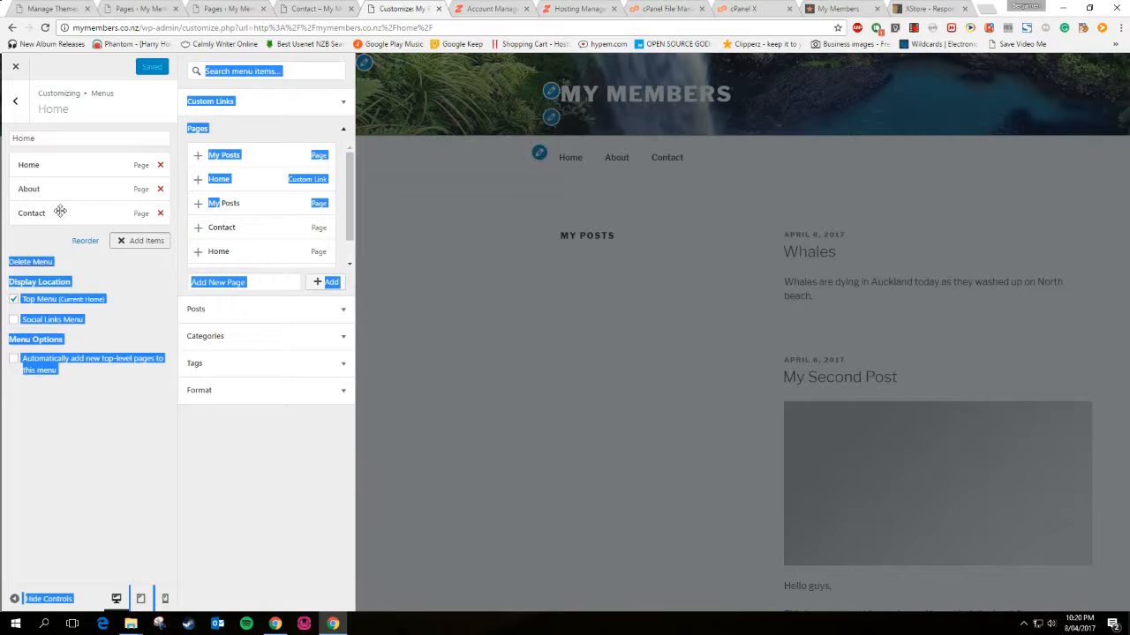
click(198, 204)
drag(48, 236, 48, 207)
click(136, 68)
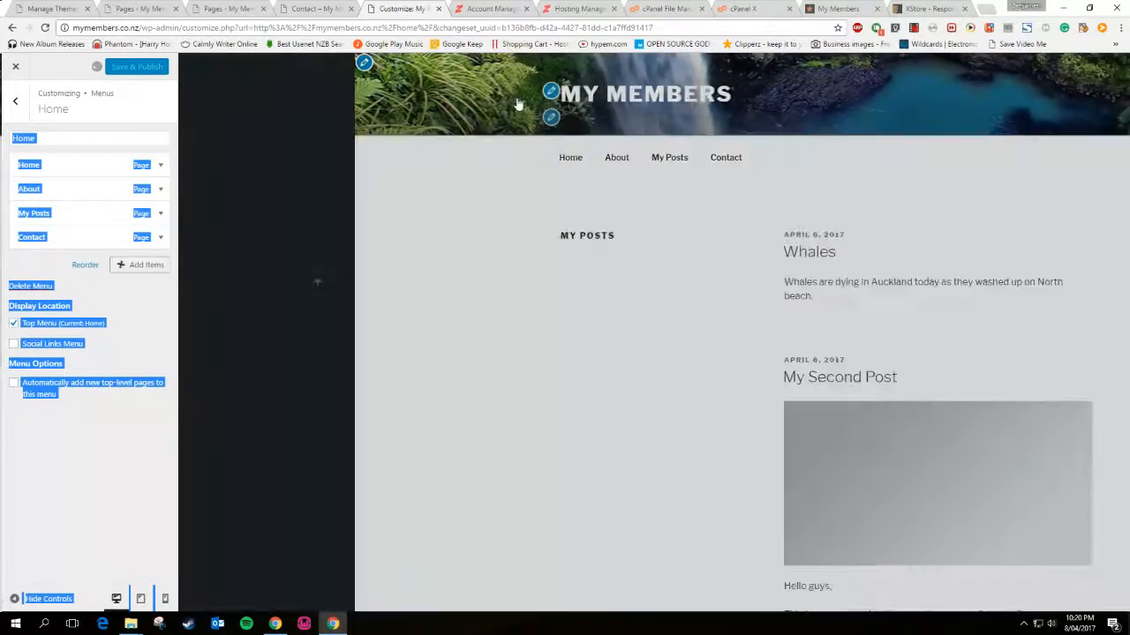
Check the updated menu in the site preview by opening its My Posts, Contact and Home pages
click(490, 159)
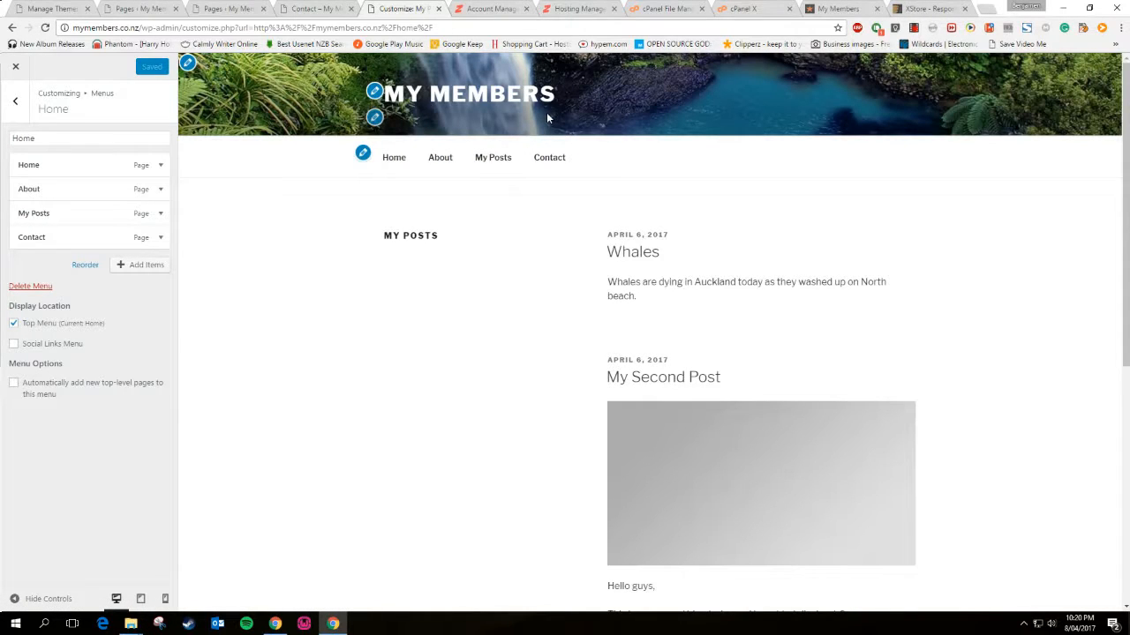
click(549, 158)
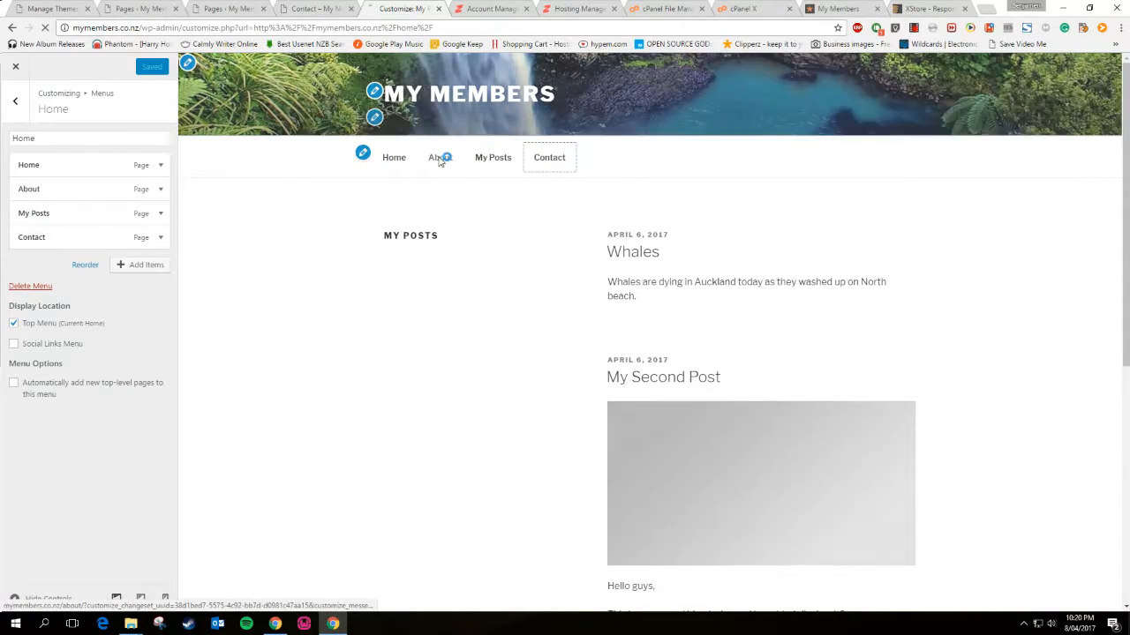
click(399, 158)
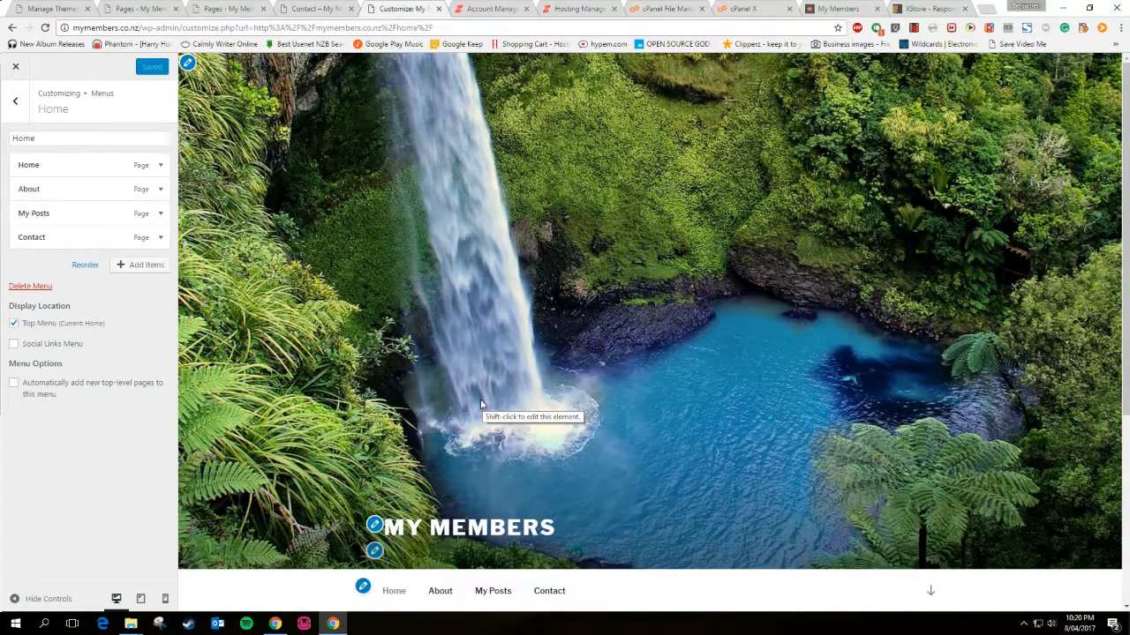
click(773, 5)
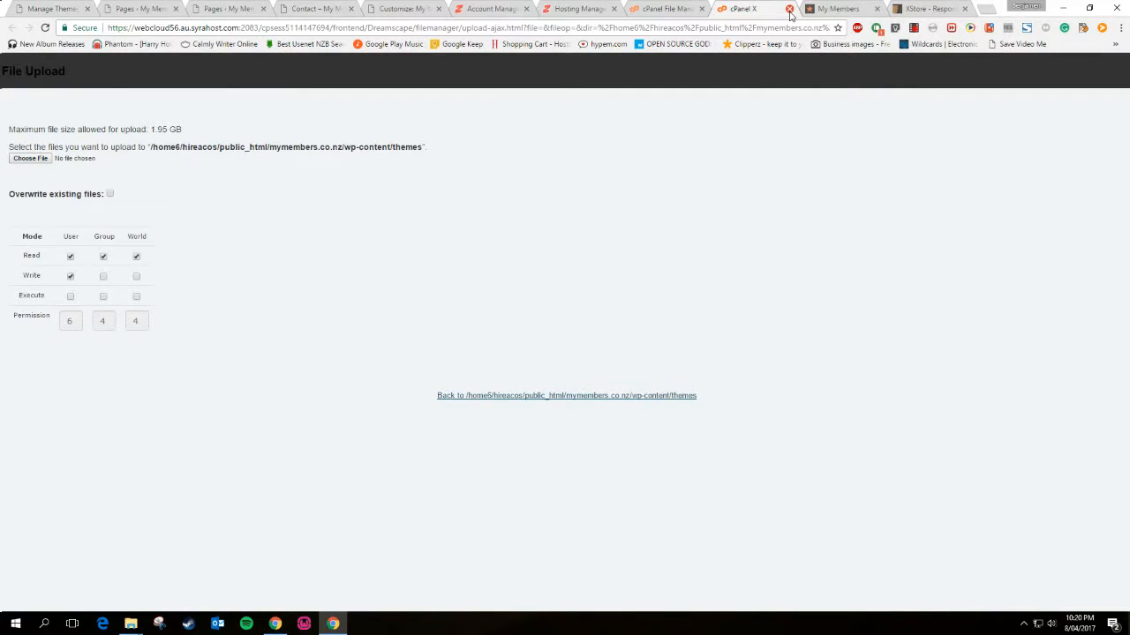
click(915, 29)
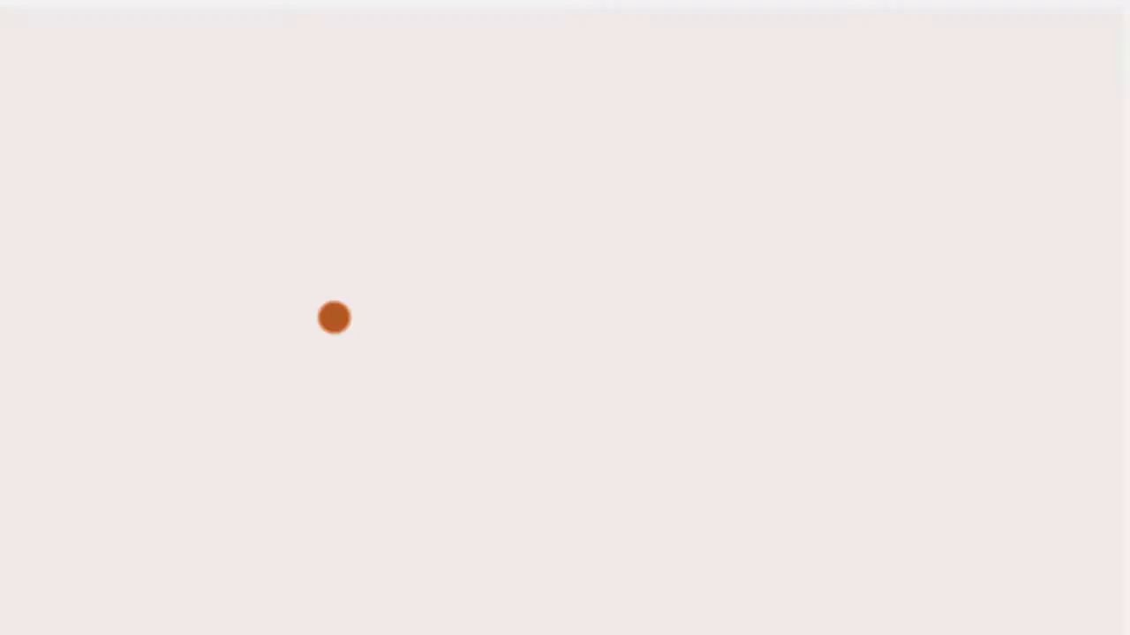